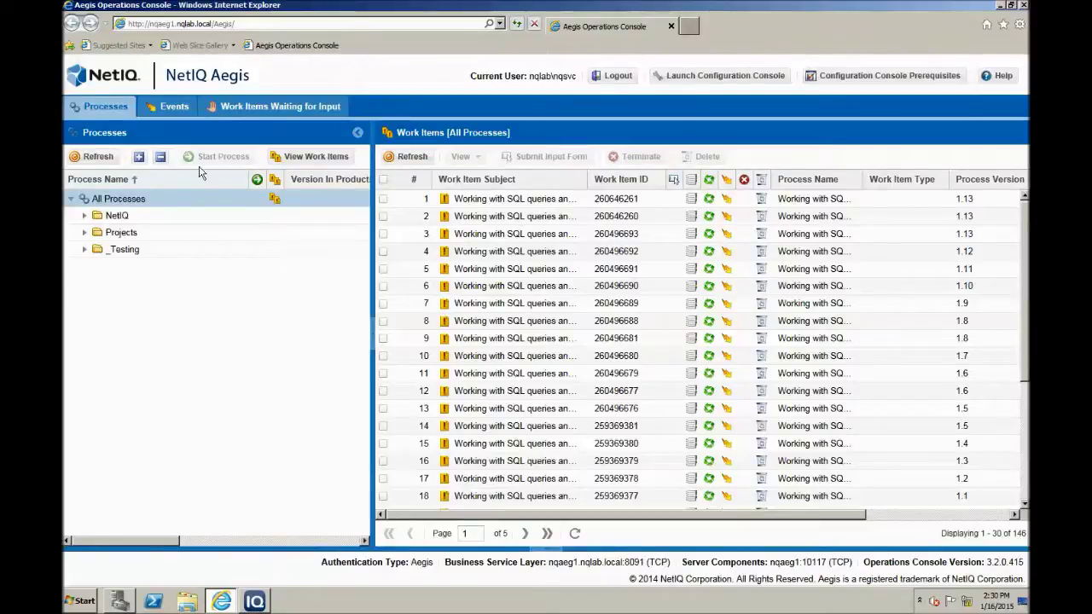
Review the work items of the "Working with SQL queries and input forms" process in the _Testing folder and manually start that process
left_click(83, 255)
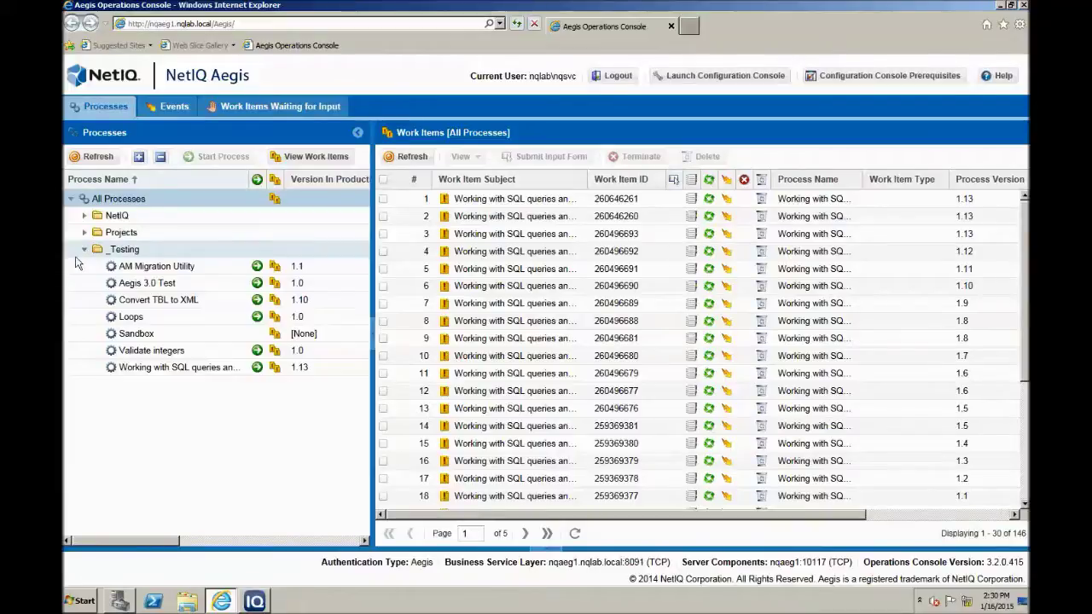
left_click(190, 373)
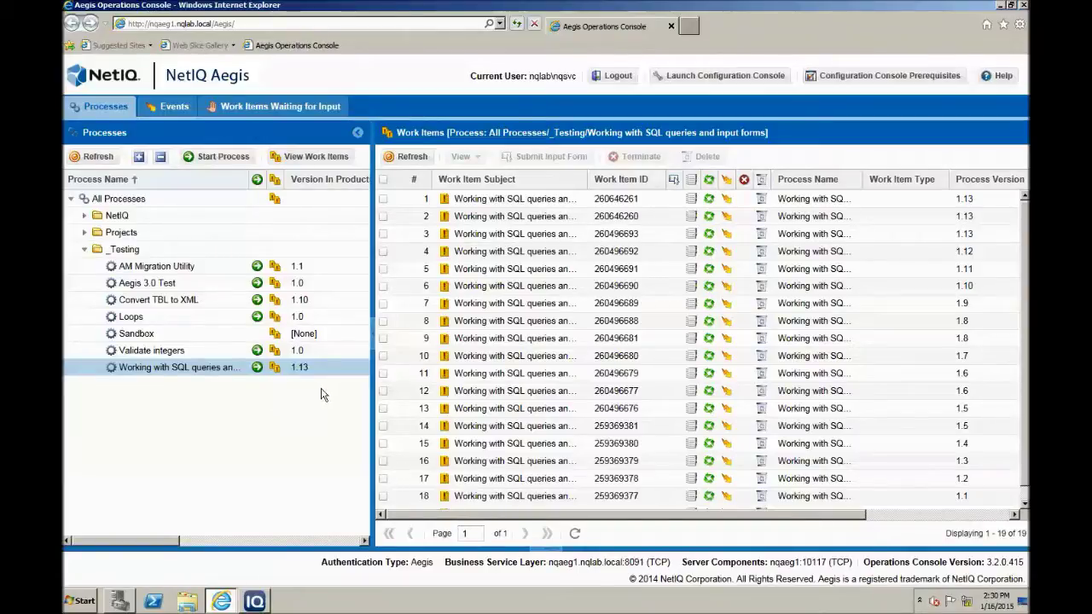
left_click(373, 338)
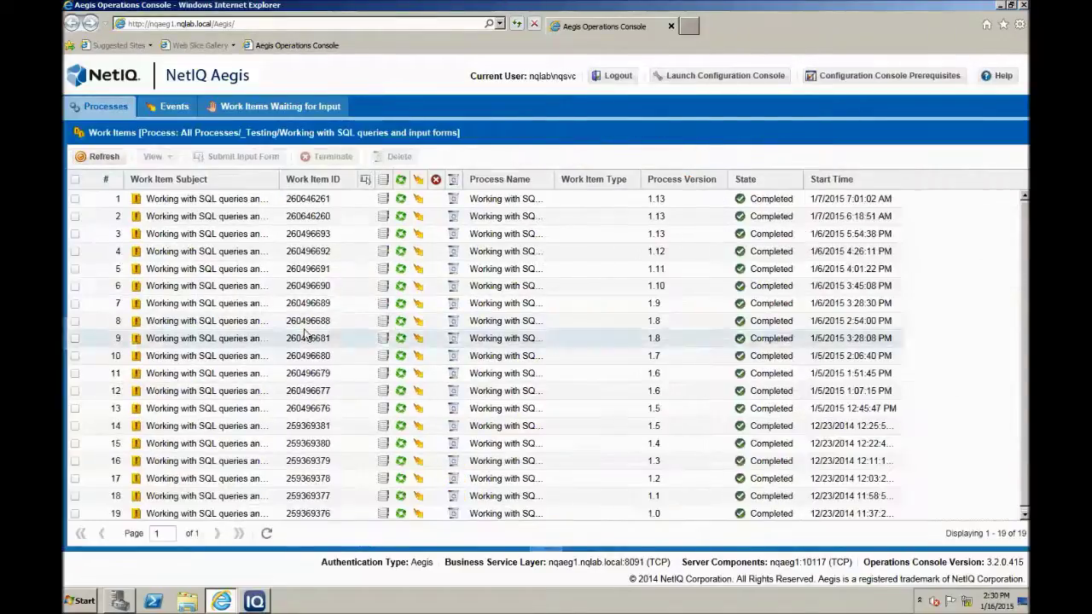
left_click(67, 339)
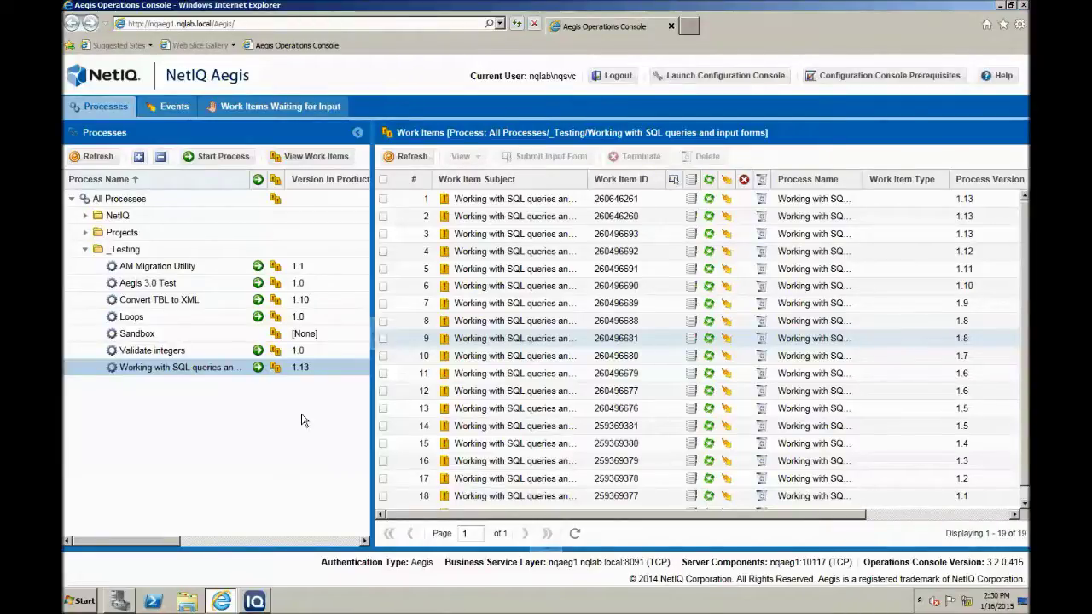
left_click(258, 368)
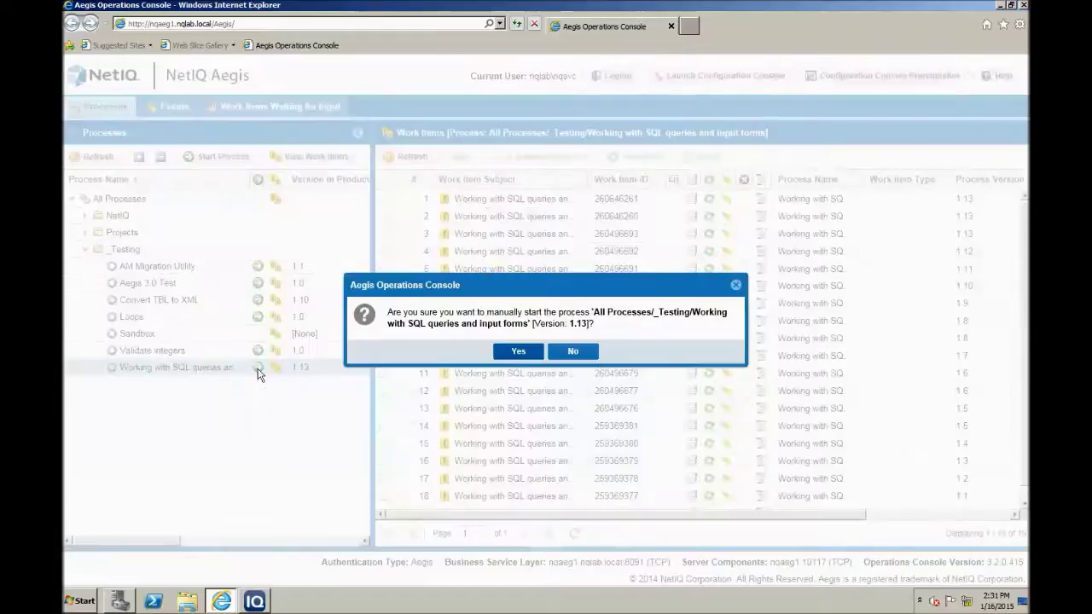
left_click(511, 353)
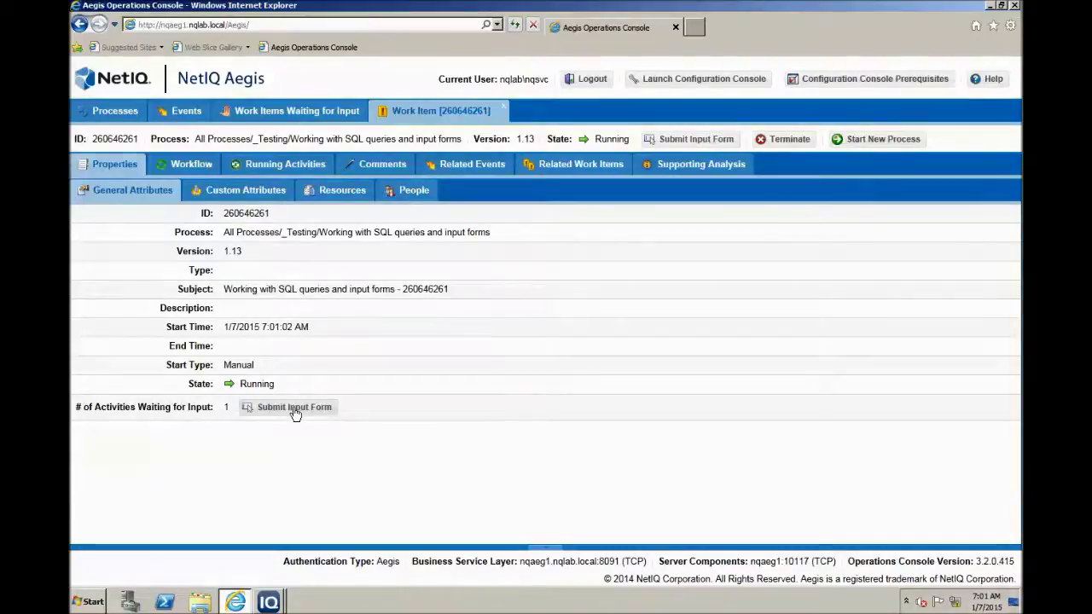
Submit the work item's first input form with customer Acme and setup type basic
left_click(294, 410)
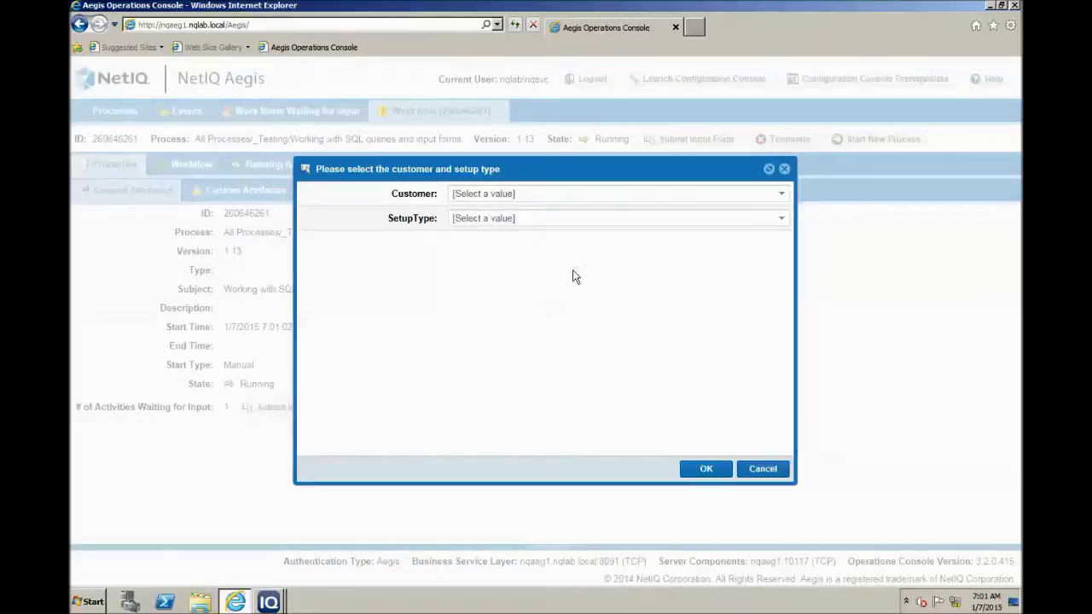
left_click(781, 197)
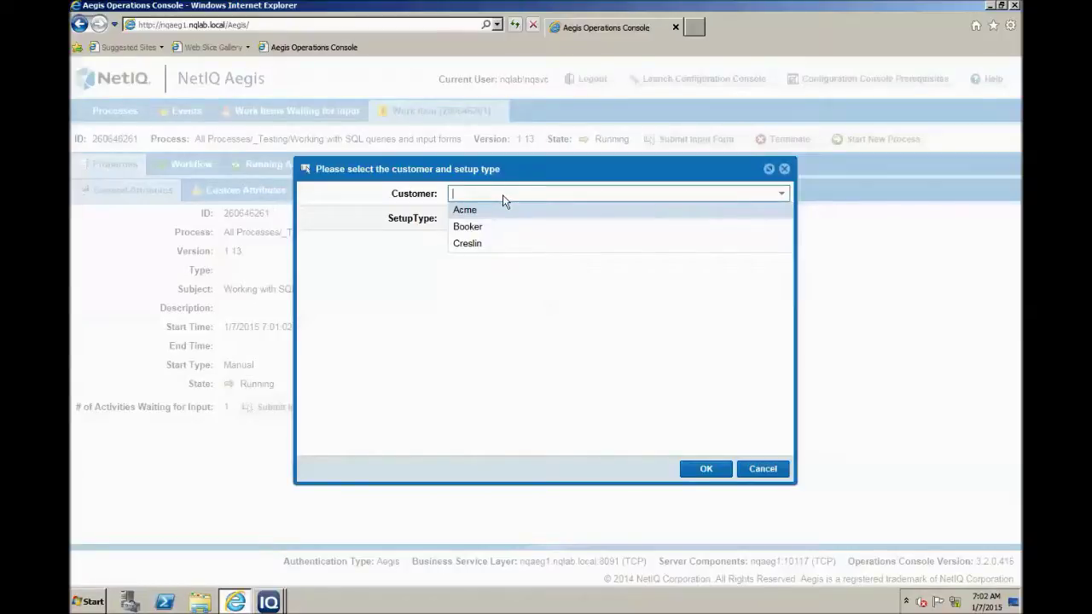
left_click(465, 210)
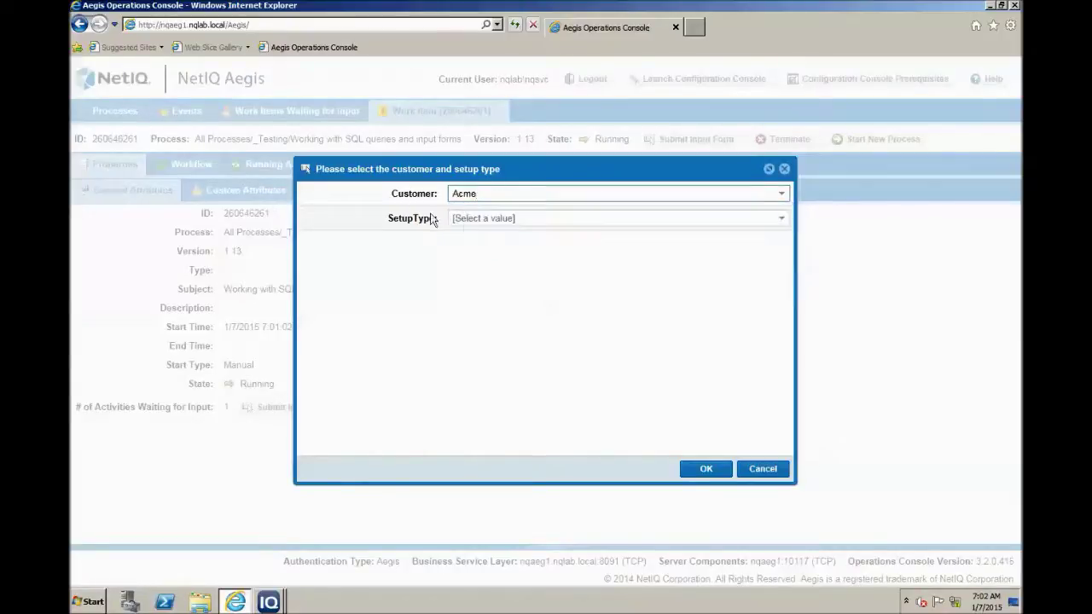
left_click(493, 224)
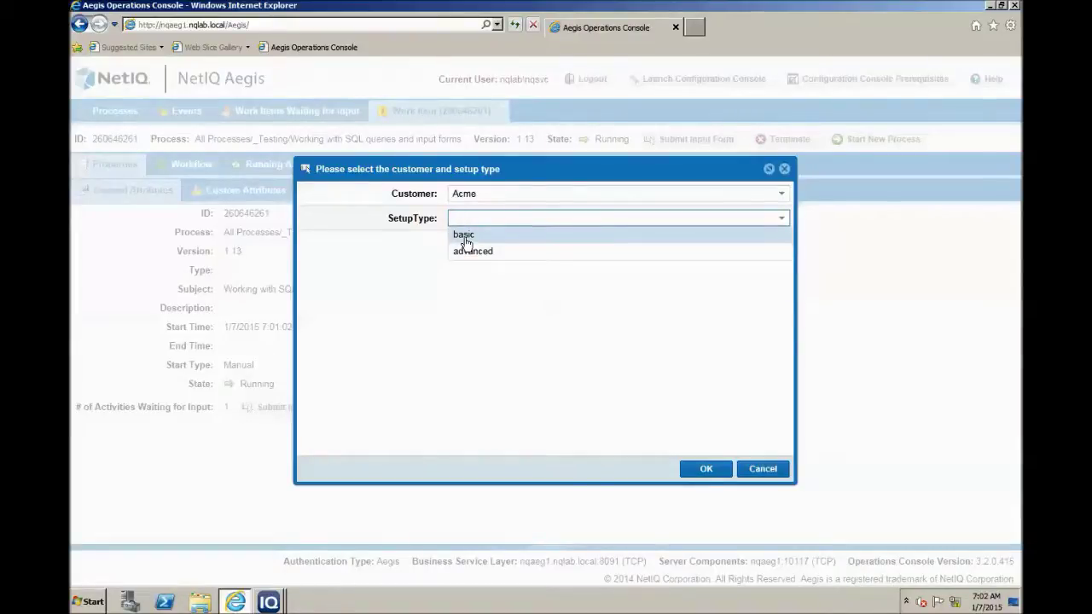
left_click(464, 236)
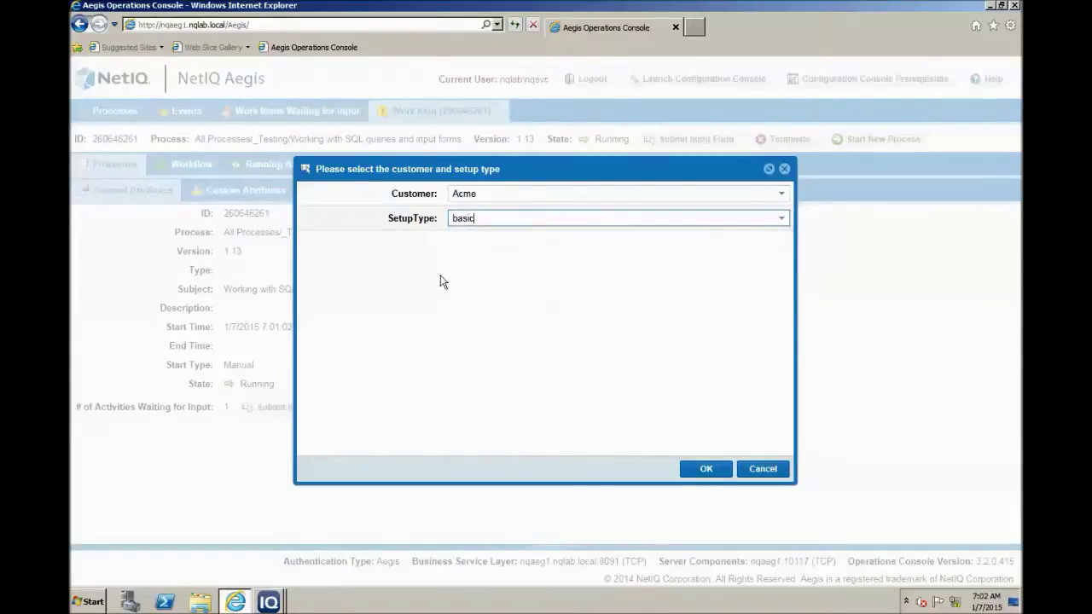
left_click(705, 469)
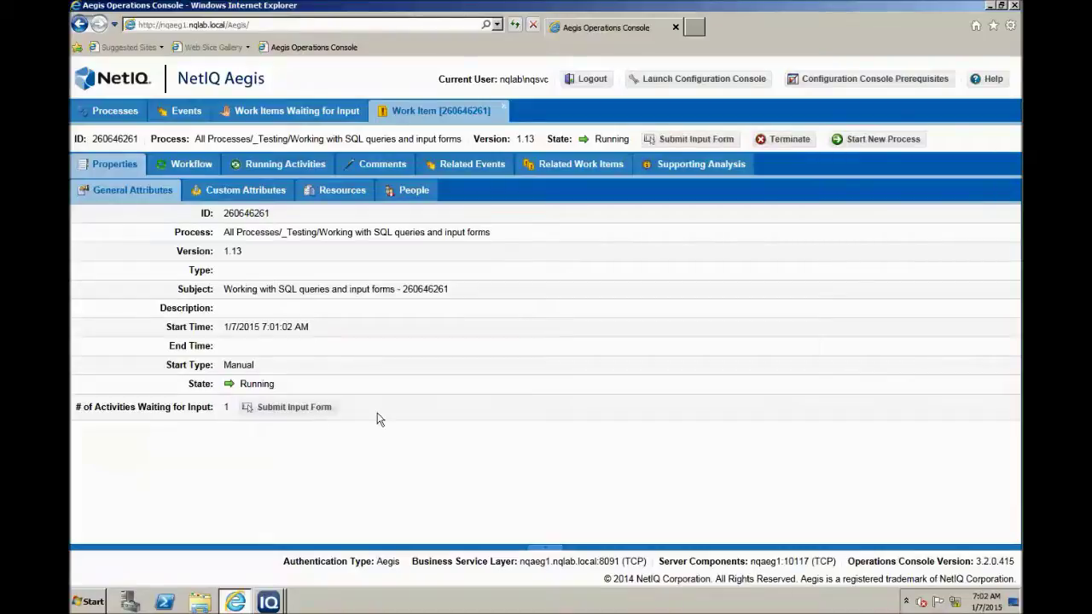
Open the work item's next input form, Select Items to Process, and maximize it to show all CustomerRecords columns
left_click(294, 410)
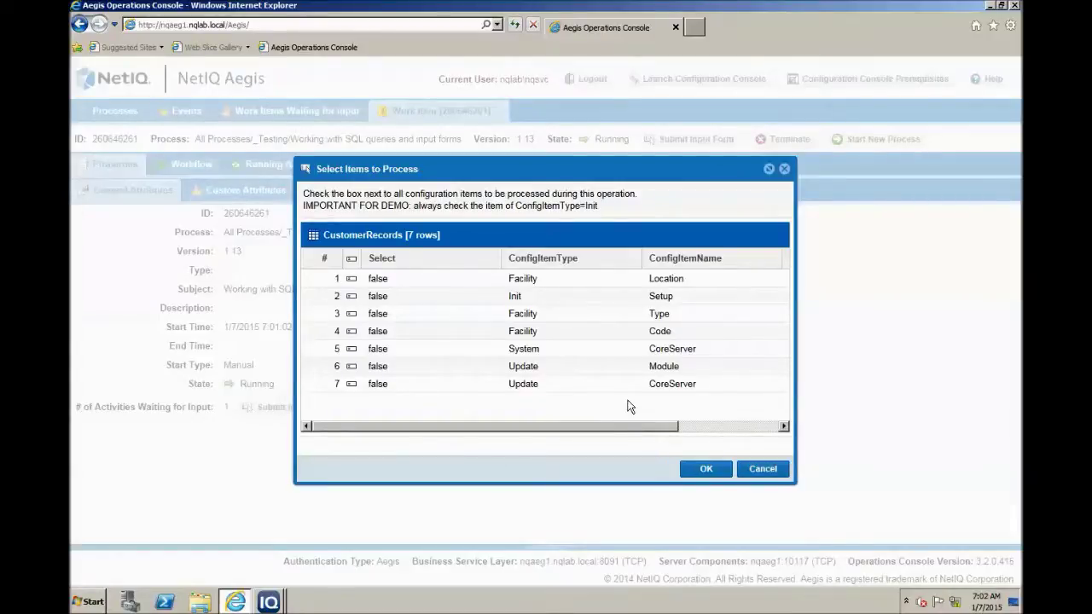
left_click_drag(626, 424, 593, 437)
left_click(768, 169)
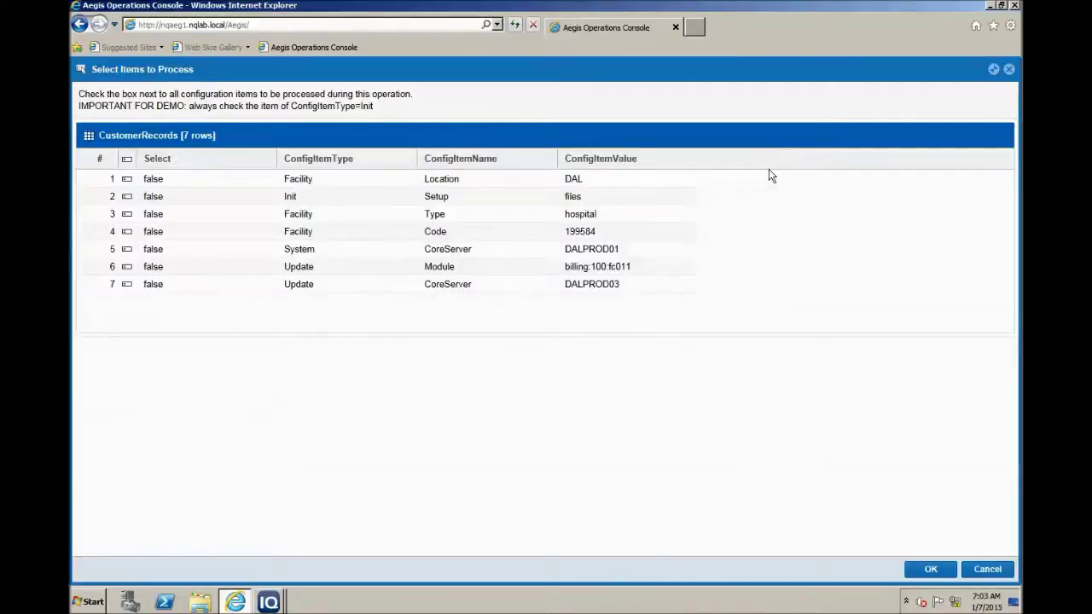
left_click(992, 70)
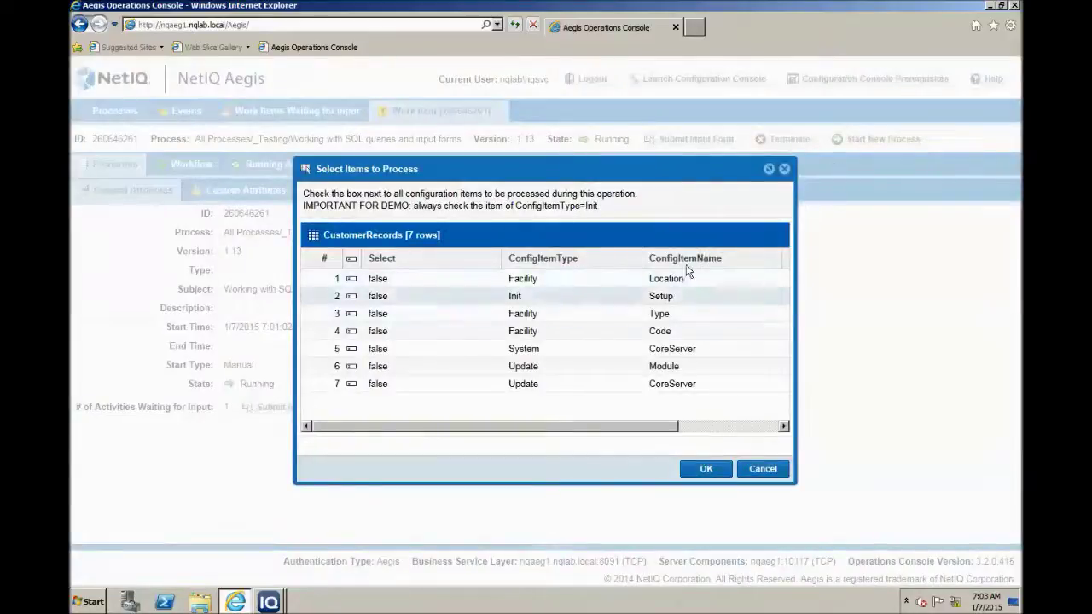
left_click(768, 170)
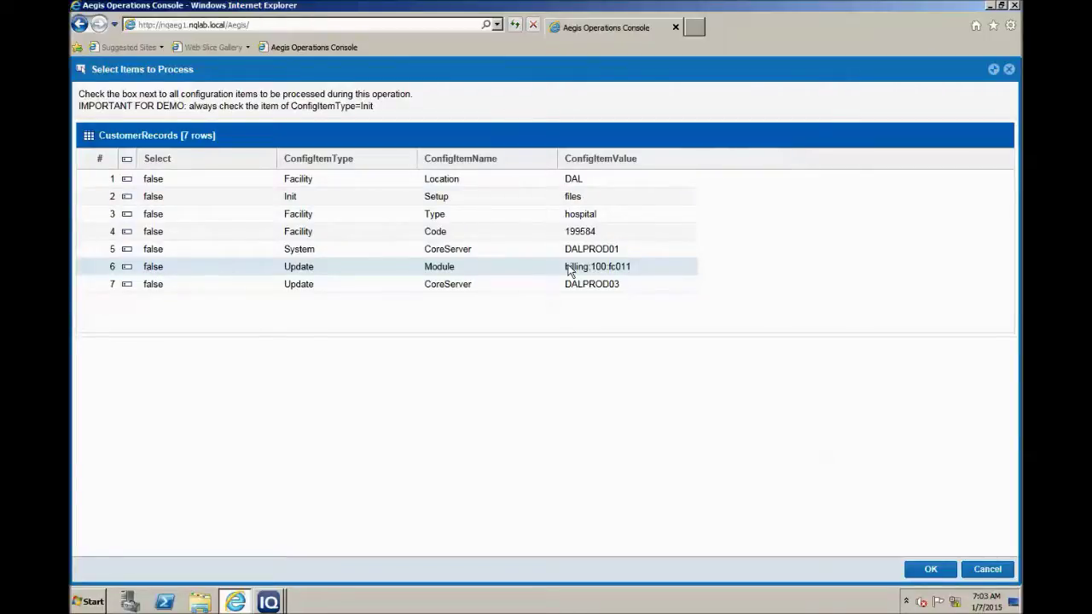
Set the Facility Location and Facility Type records to selected without saving a selection for the Init record, and submit the form
left_click(126, 180)
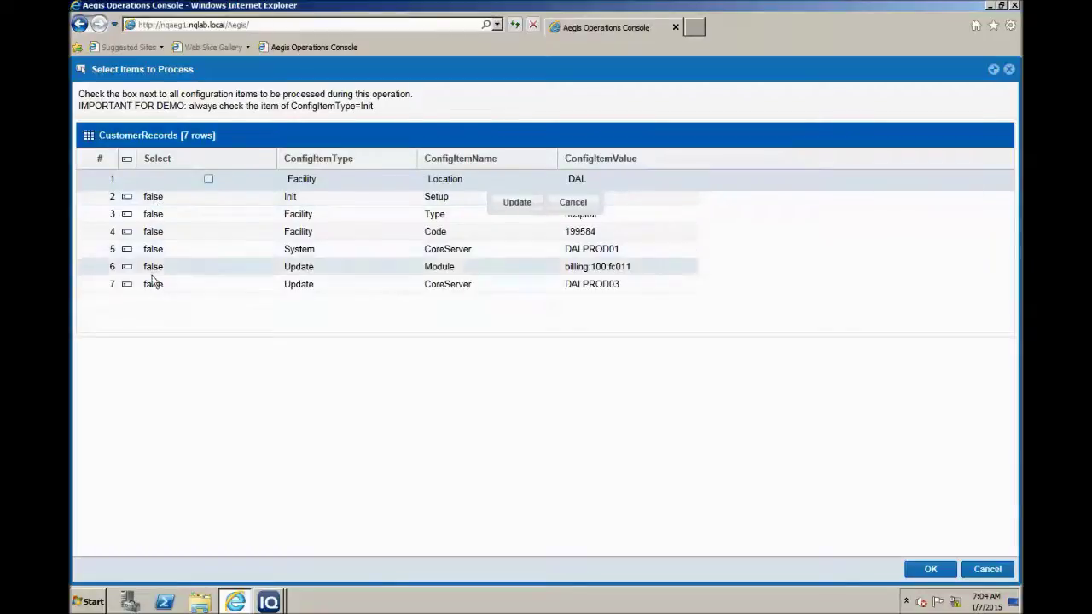
left_click(208, 180)
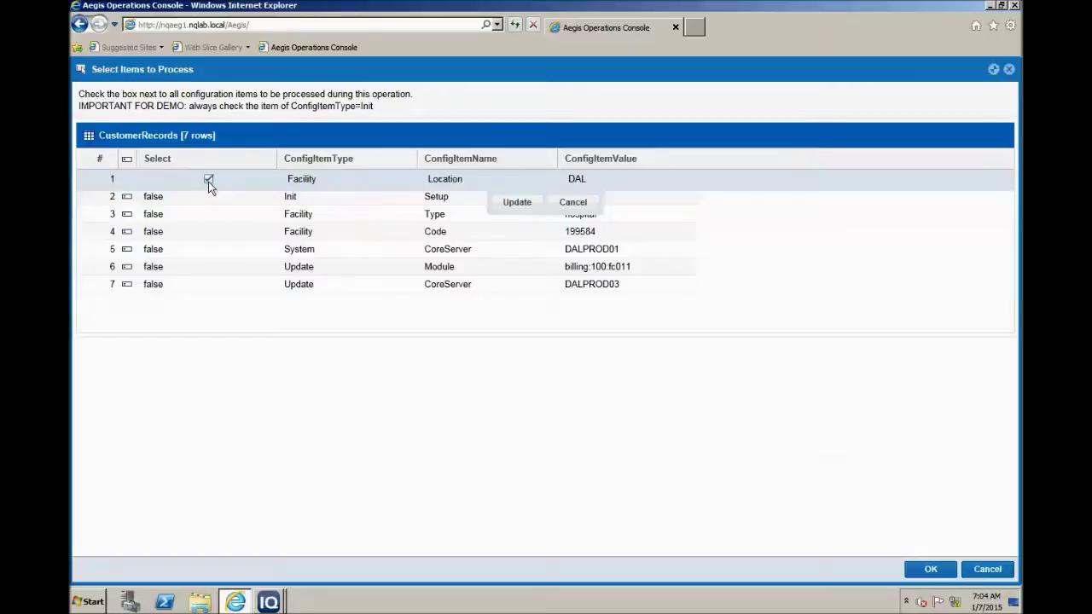
left_click(517, 203)
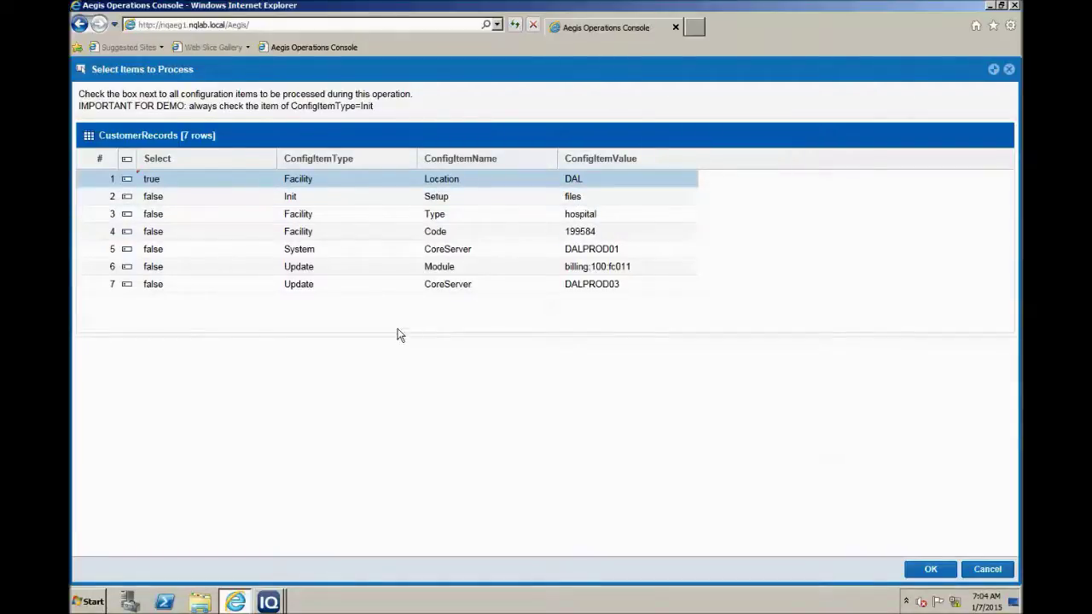
left_click(127, 199)
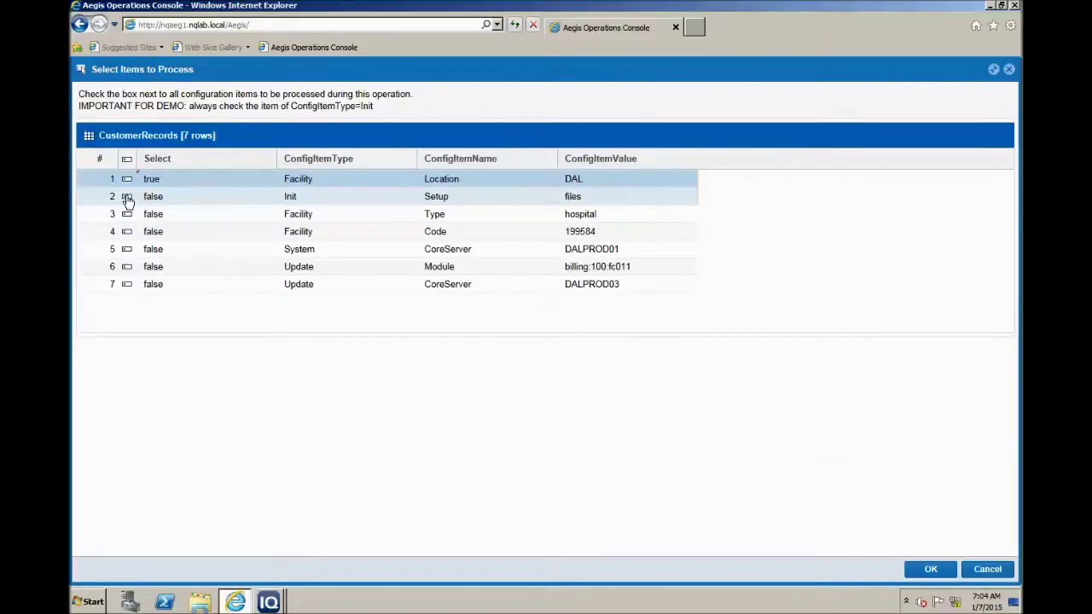
left_click(208, 198)
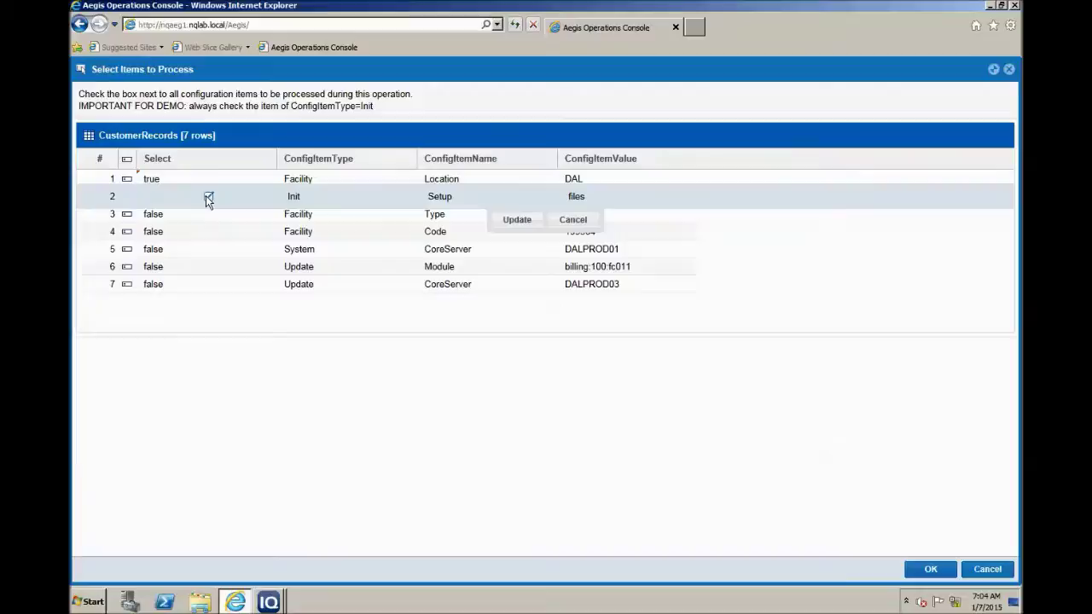
left_click(127, 216)
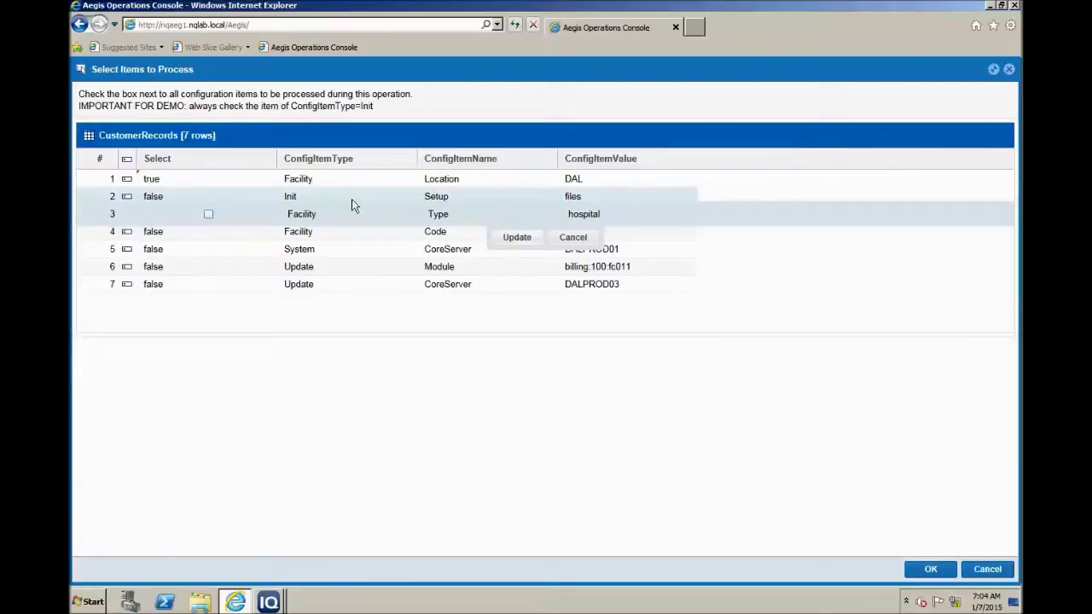
left_click(208, 213)
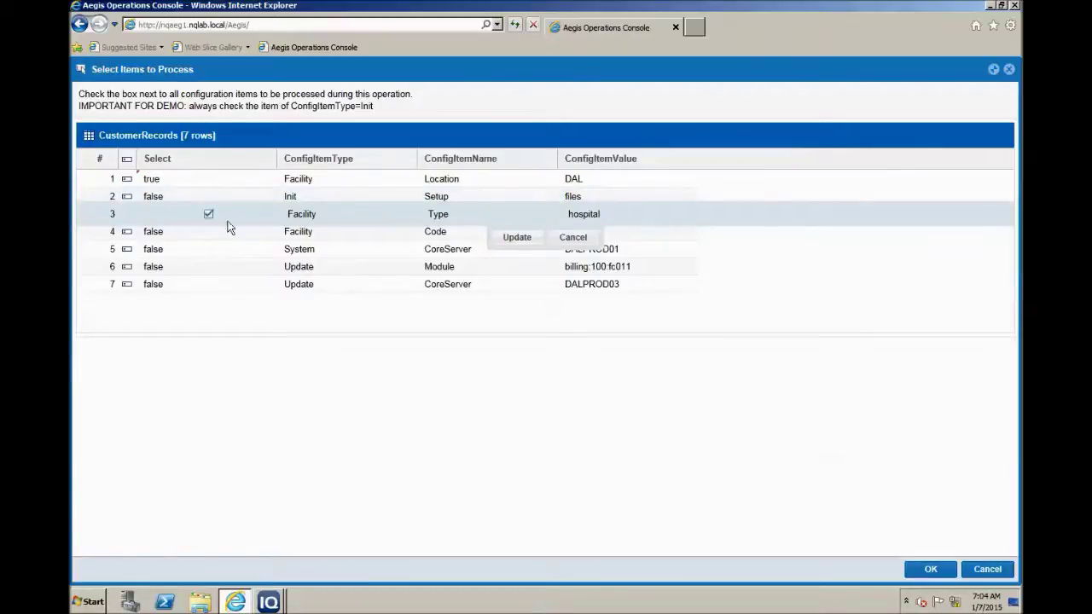
left_click(515, 238)
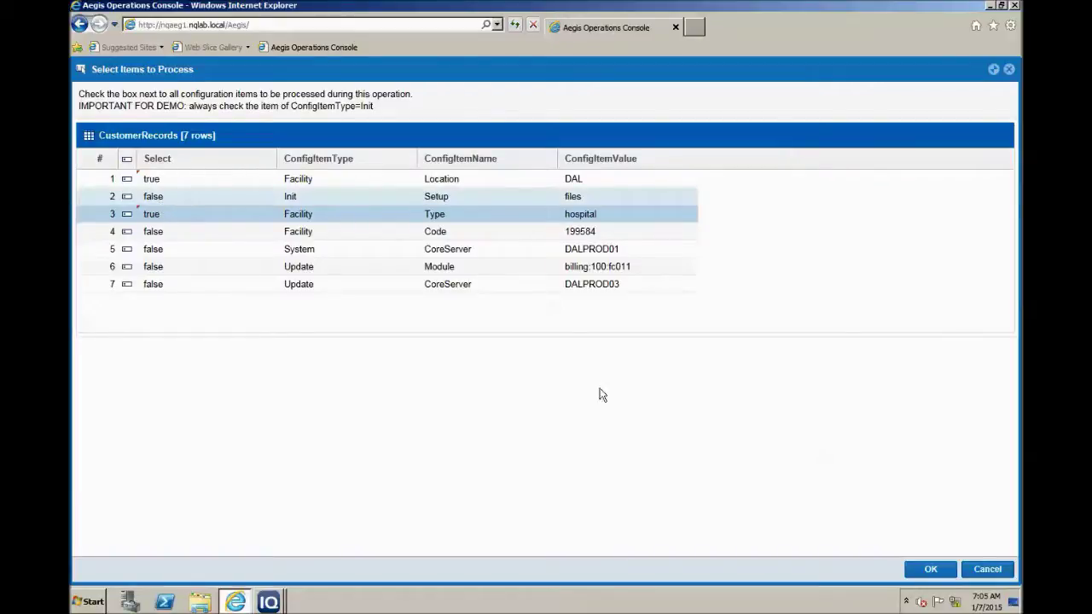
left_click(933, 572)
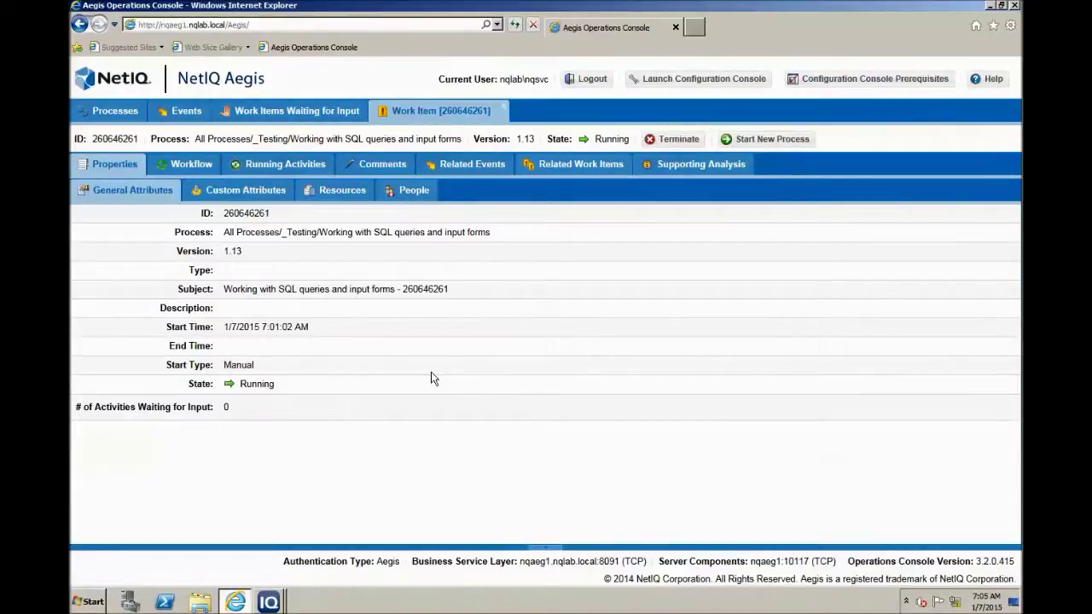
Show the work item's workflow diagram and open the maximized input form of the waiting Select Configuration Items to Process activity
left_click(190, 167)
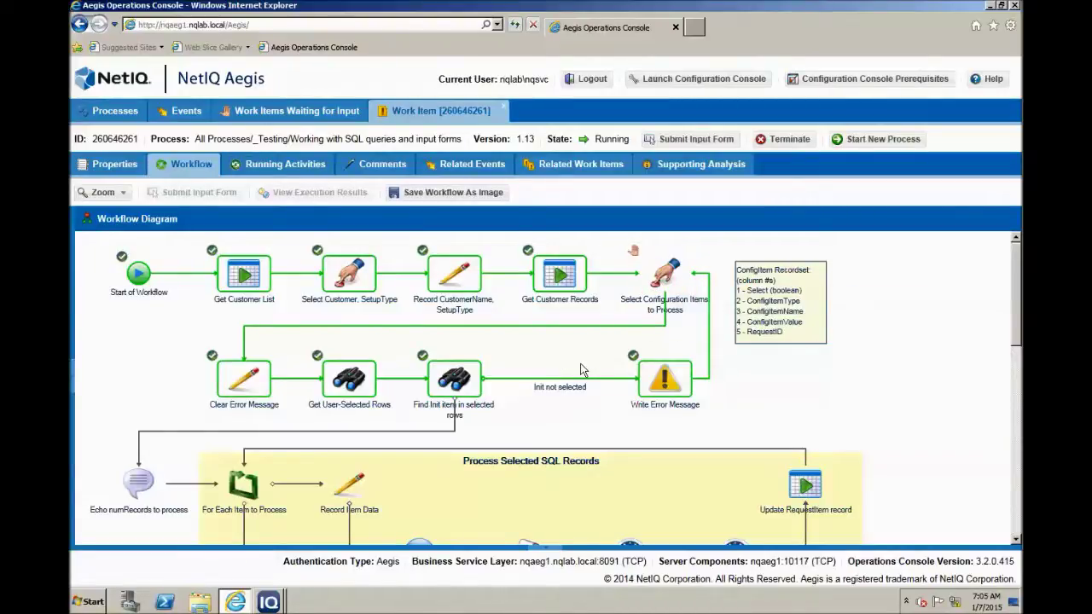
mouse_move(669, 282)
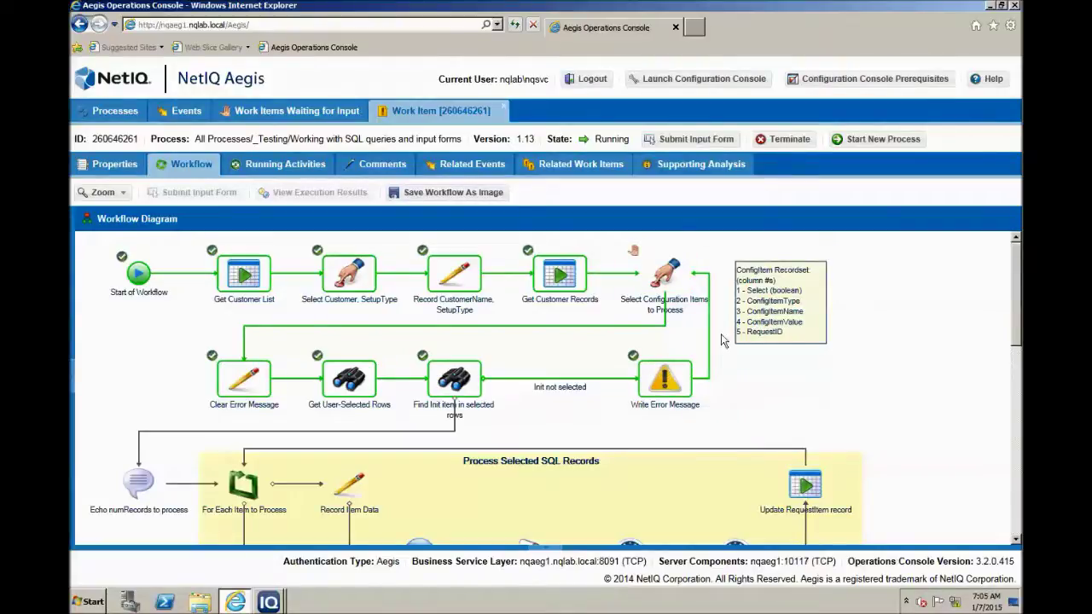
double_click(665, 279)
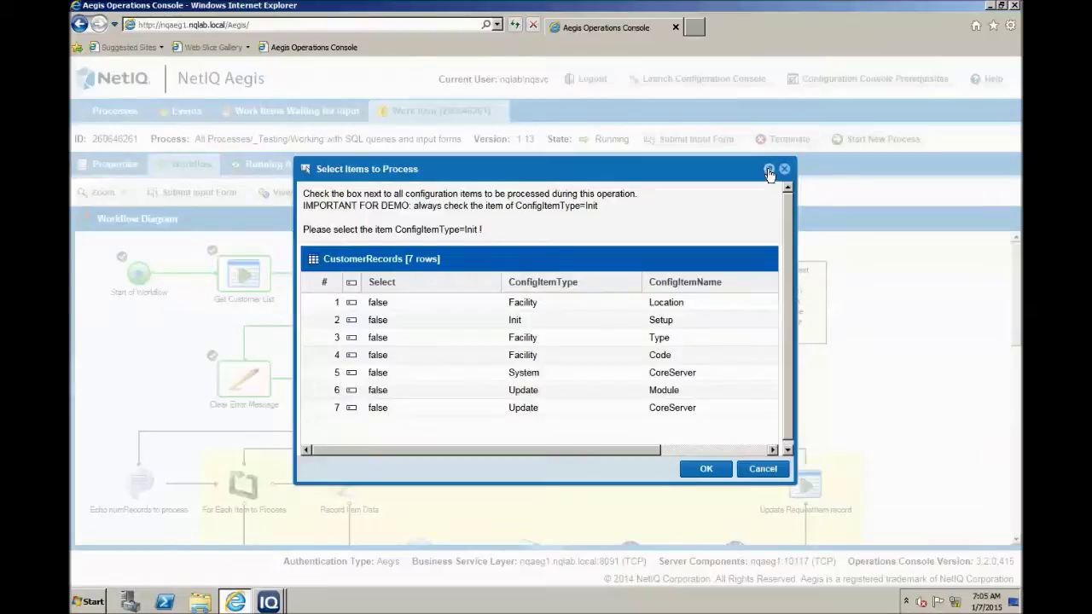
left_click(767, 169)
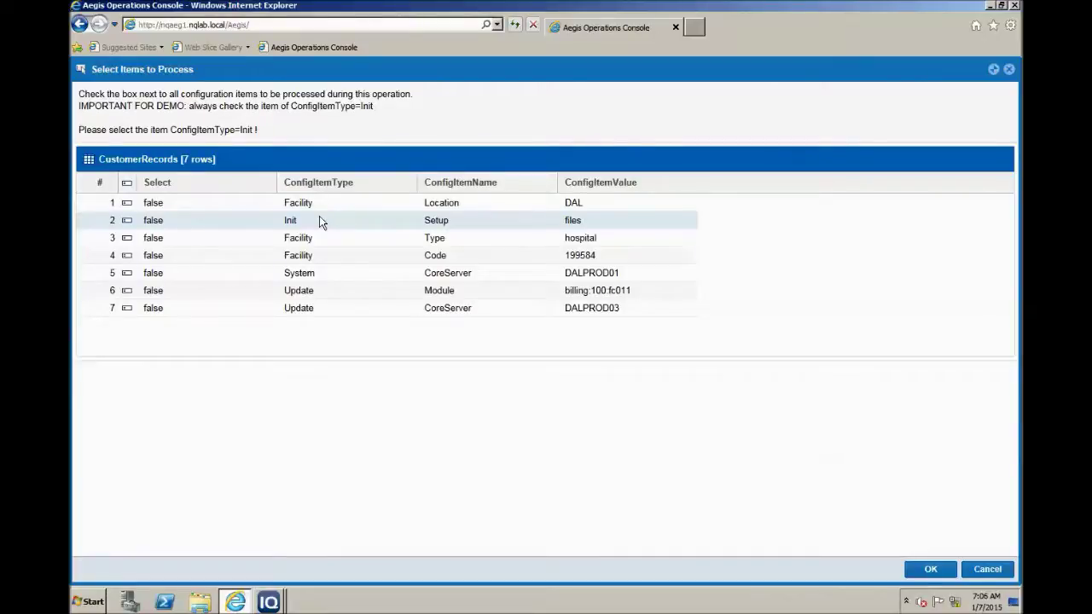
Set the Init Setup, Facility Type and Facility Code records to selected and submit the form
left_click(127, 221)
left_click(208, 220)
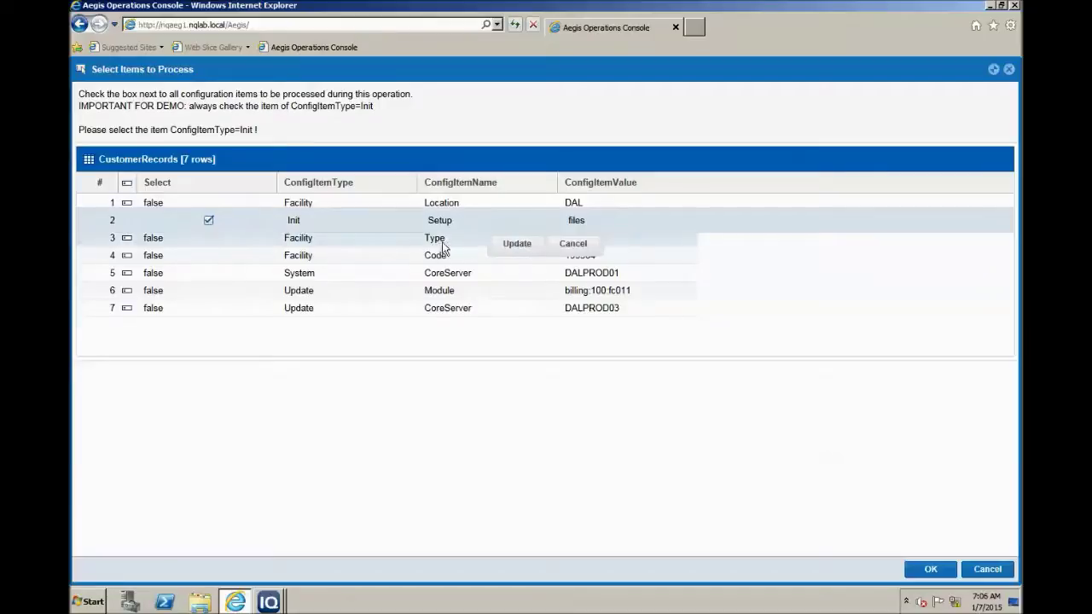
left_click(515, 243)
left_click(127, 239)
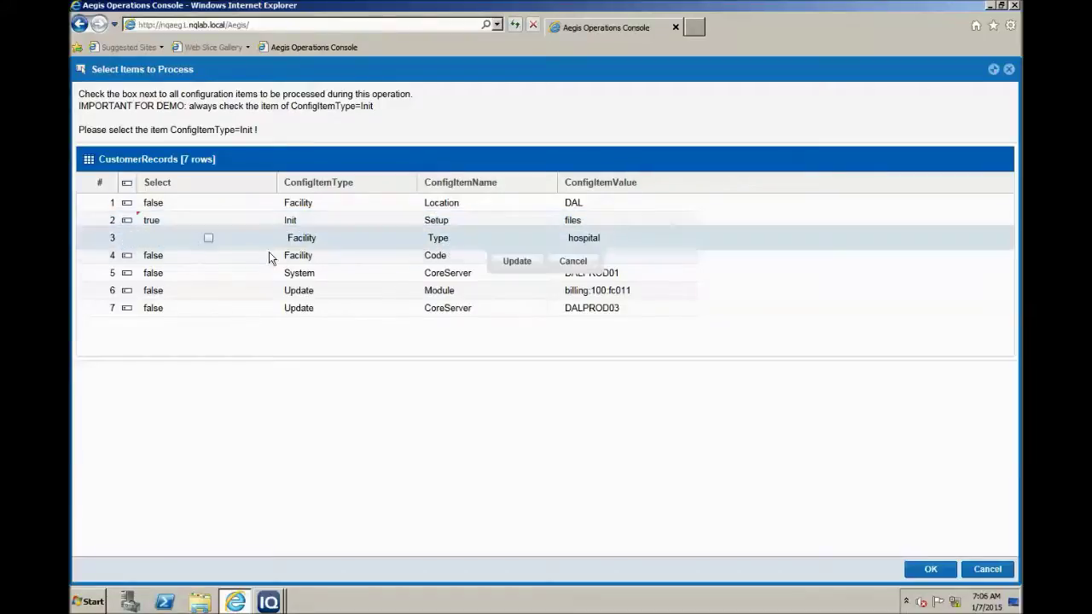
left_click(209, 240)
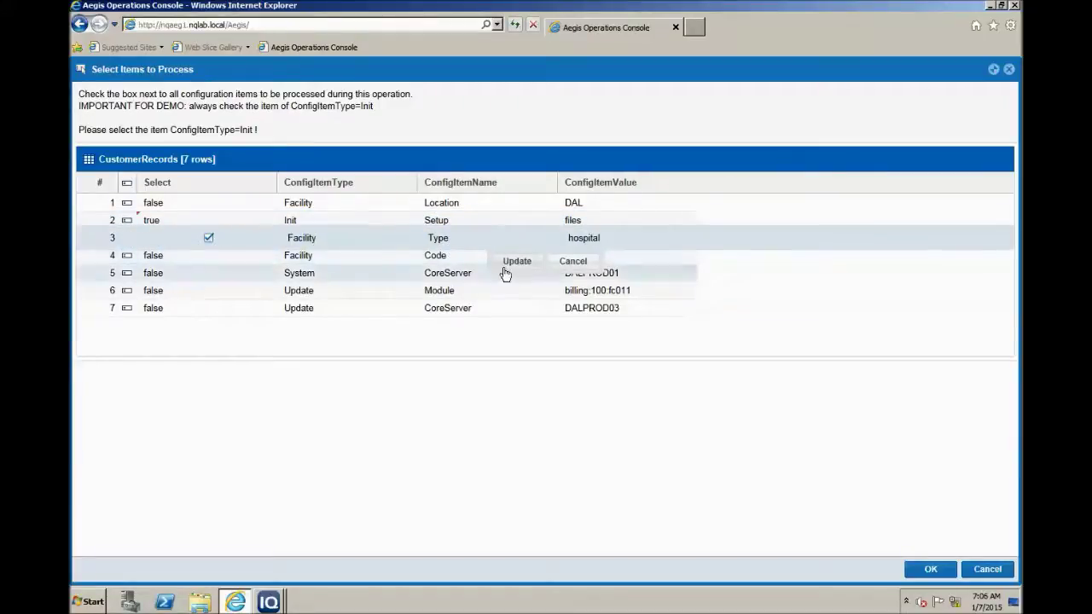
left_click(513, 262)
left_click(126, 256)
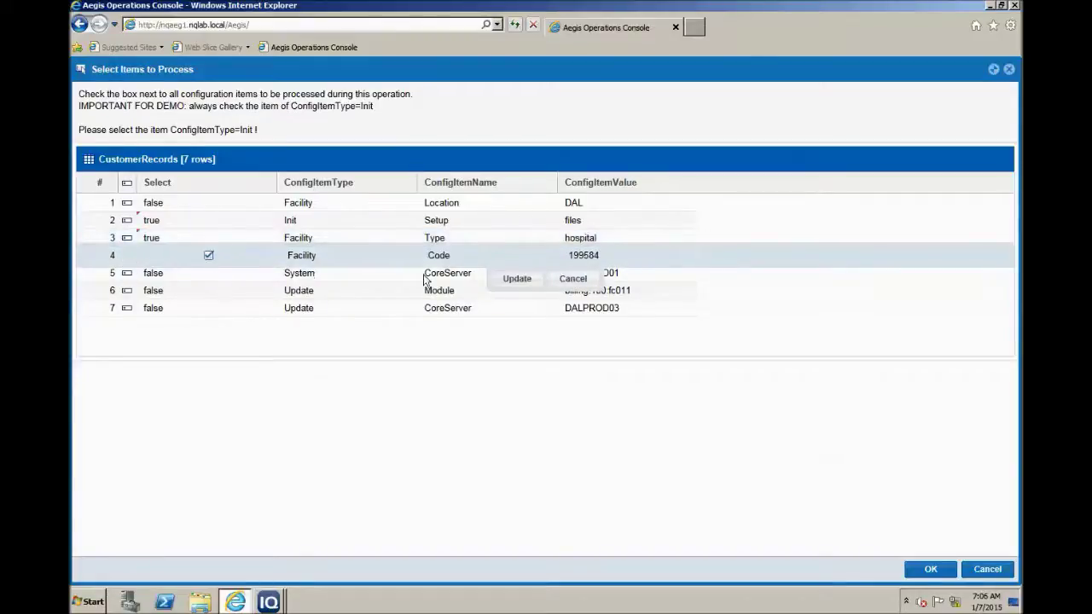
left_click(517, 280)
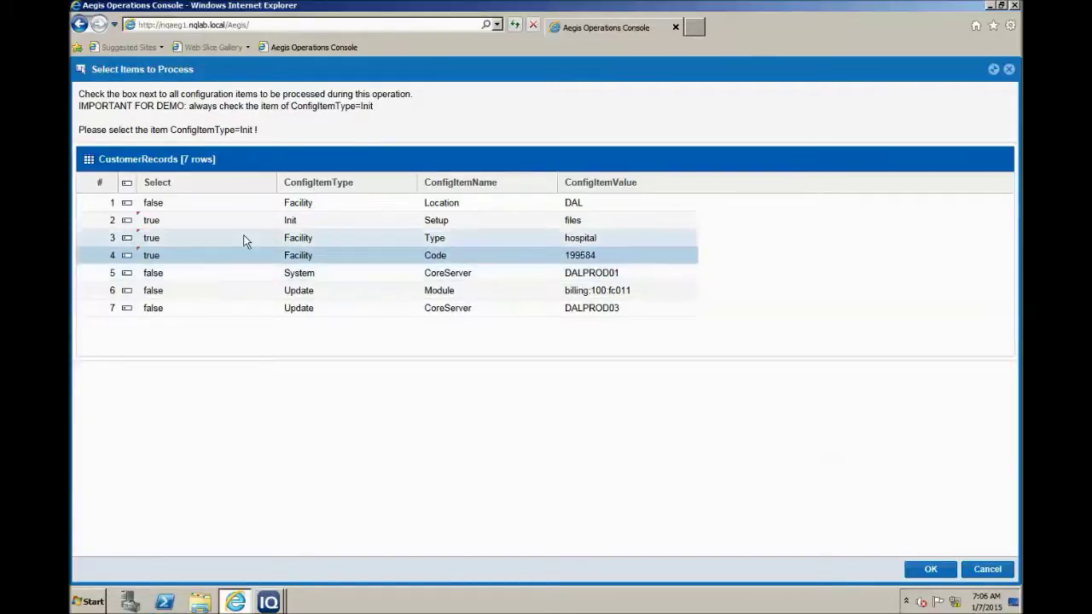
left_click(918, 569)
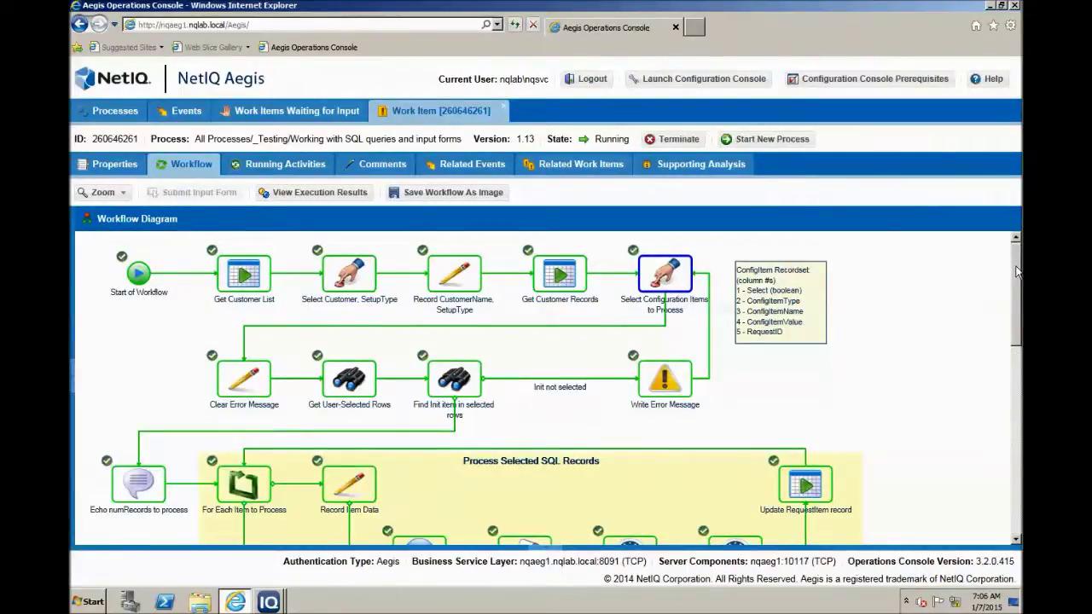
Open the input form of the waiting Final Confirmation activity and submit it to reset the demo data and end the work item
left_click_drag(1017, 271, 1008, 327)
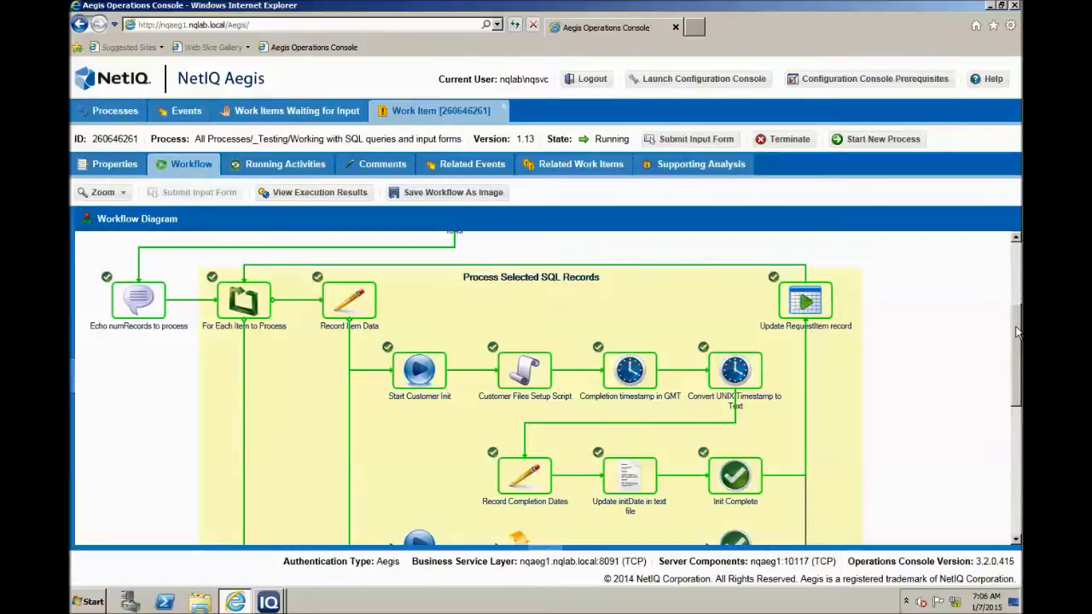
left_click_drag(1017, 332, 1017, 339)
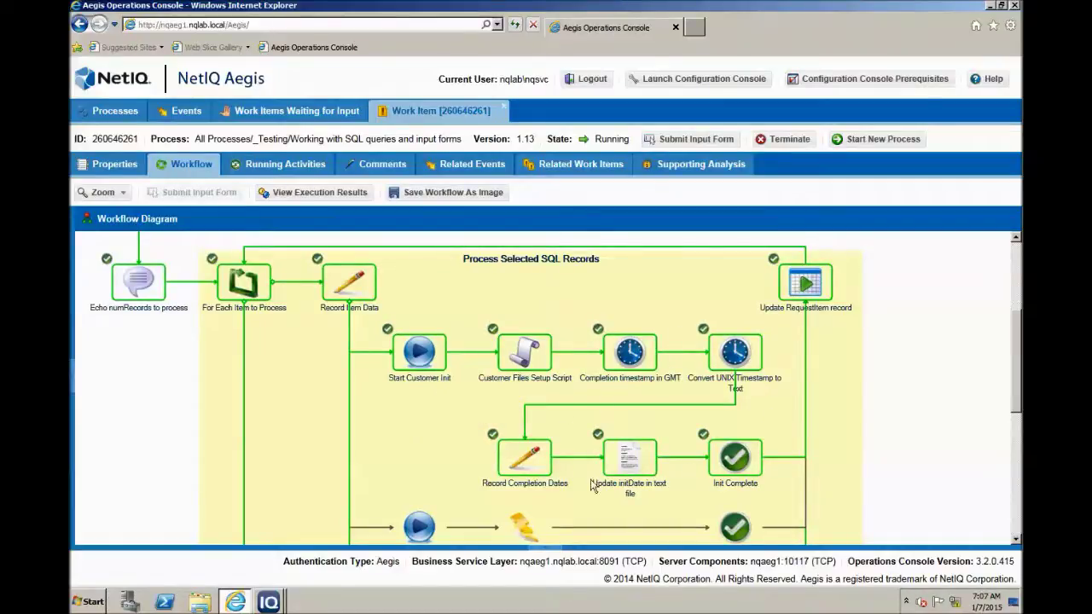
mouse_move(744, 366)
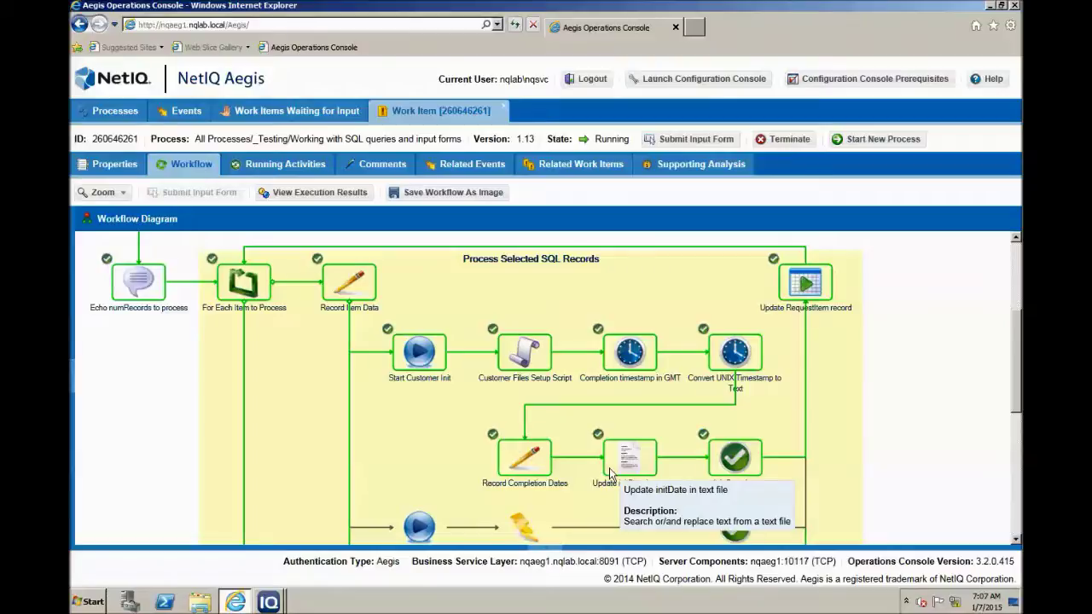
mouse_move(627, 456)
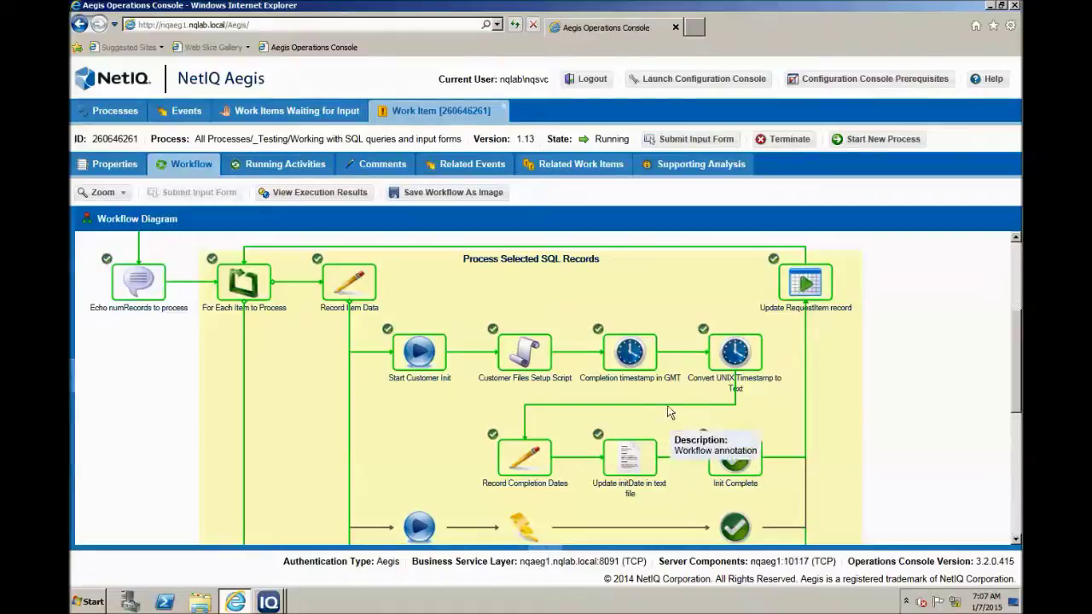
scroll(1017, 341, "down", 2)
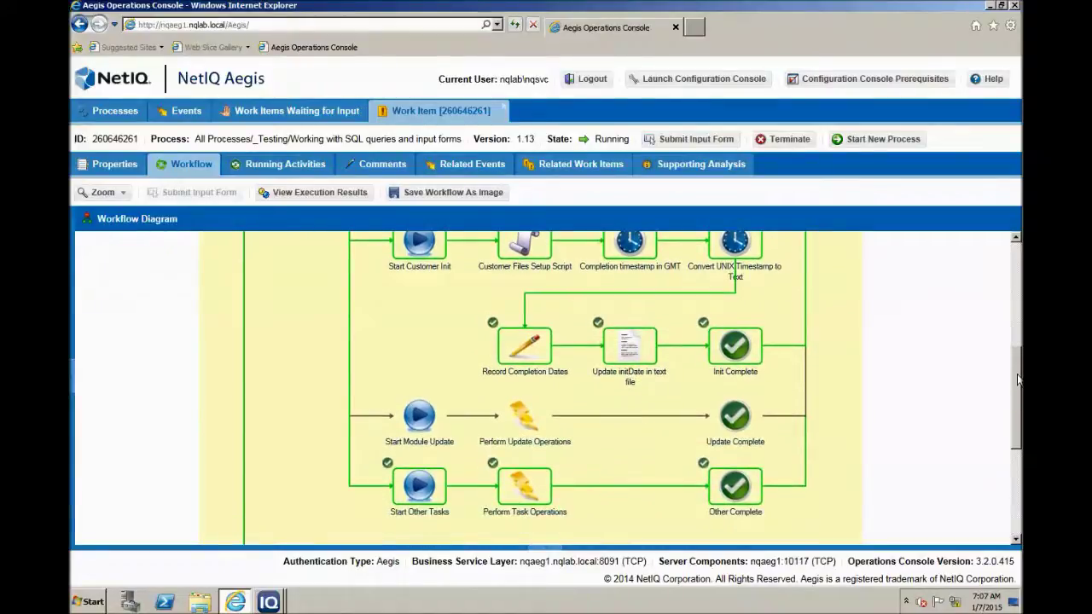
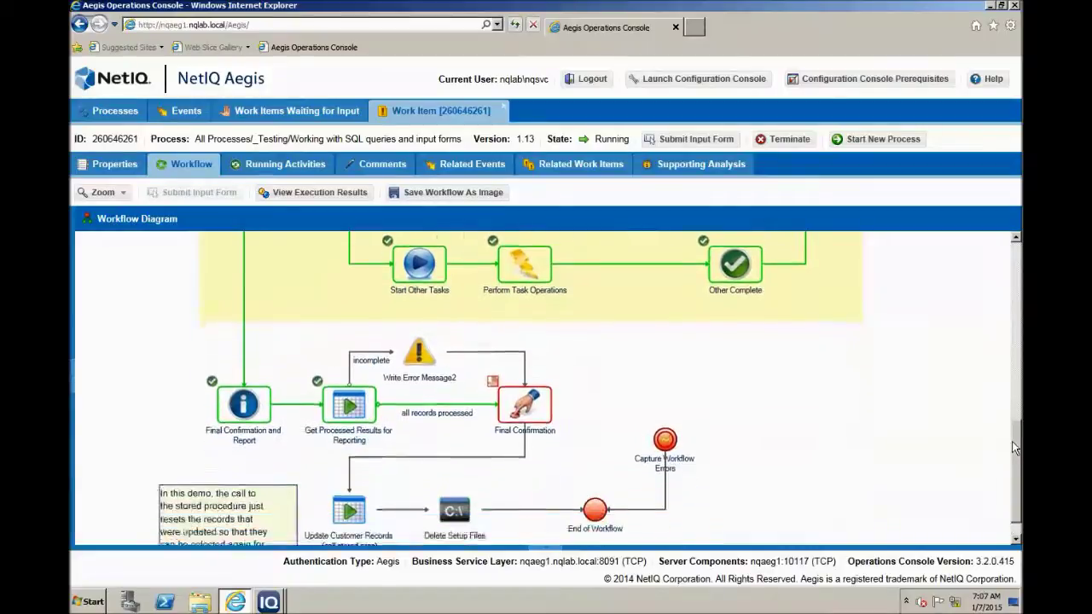
mouse_move(539, 365)
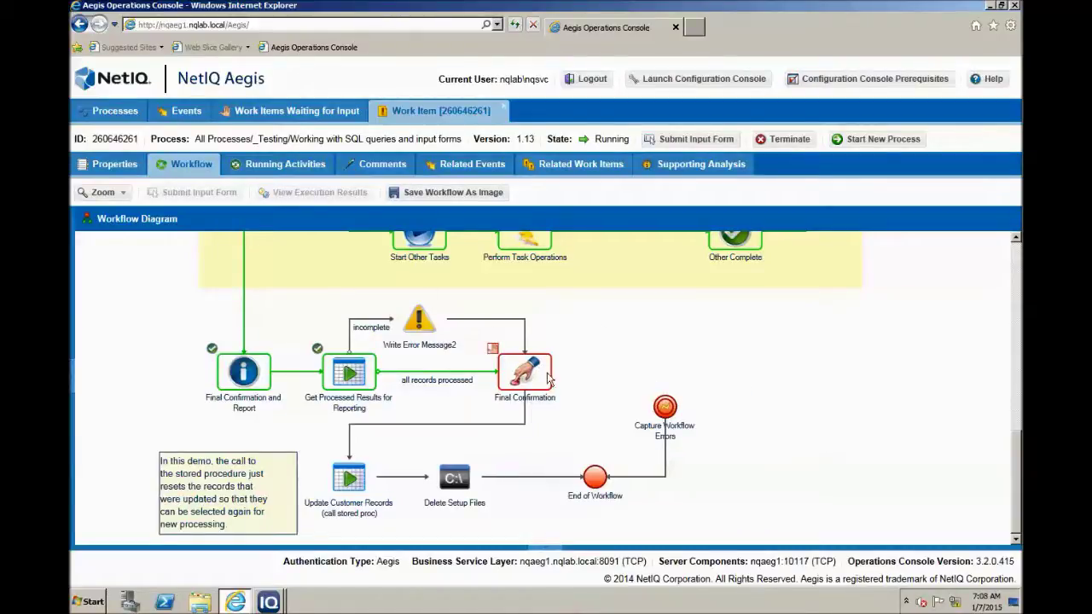
left_click(527, 376)
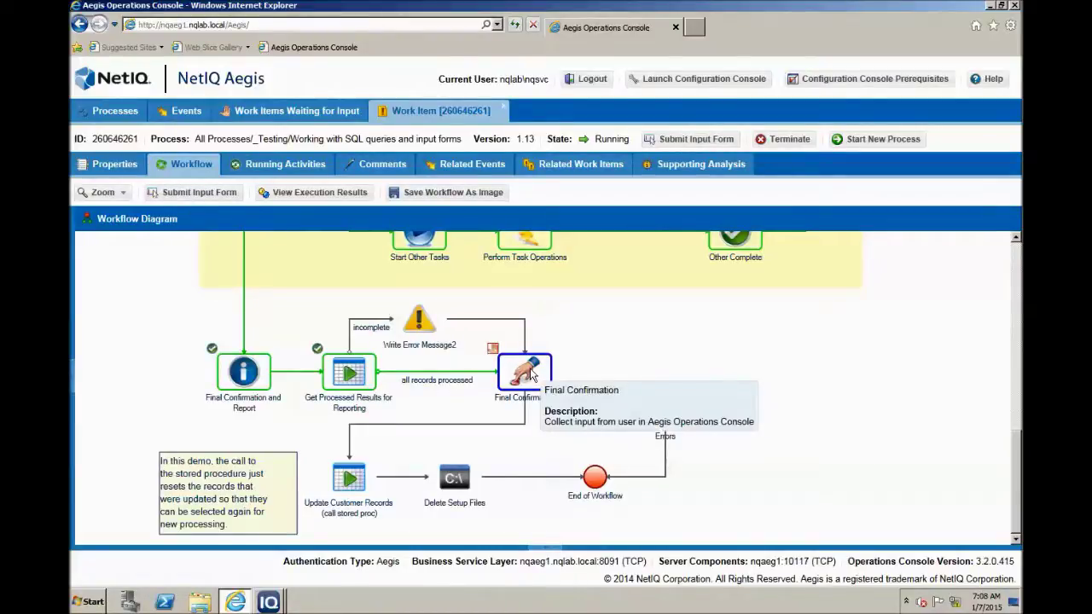
left_click(204, 194)
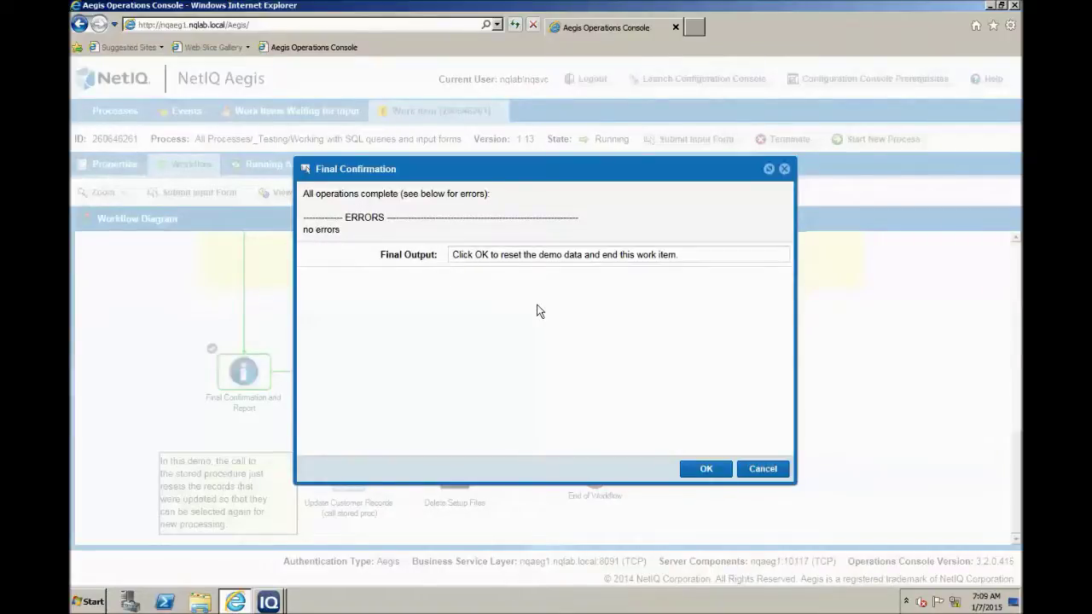
left_click(707, 470)
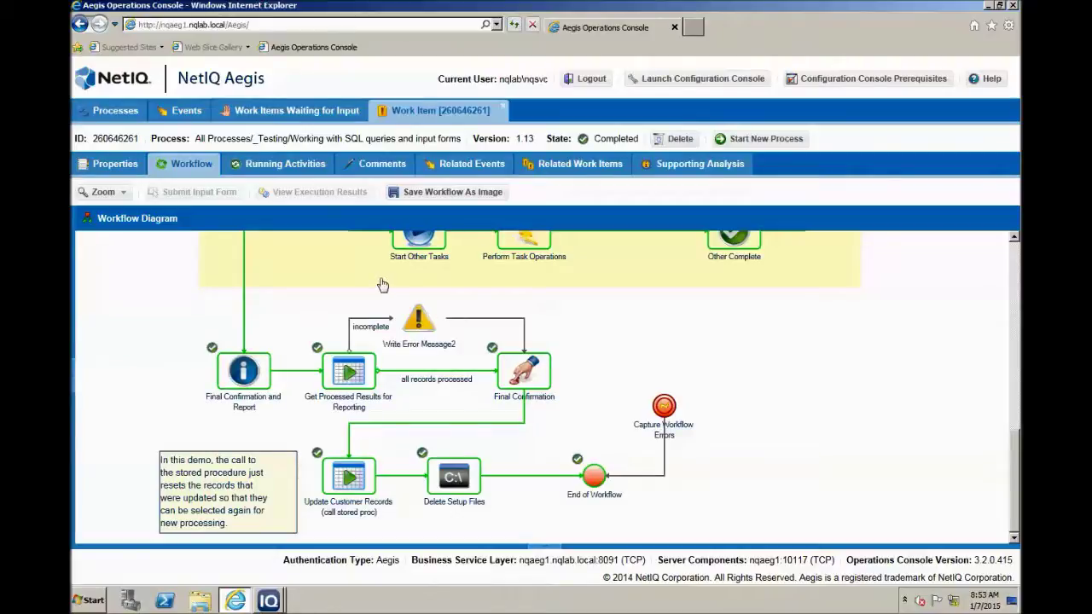
Show the work item's supporting analysis and expand the Acme customer records down to the Pending and Processed query tables
left_click(694, 172)
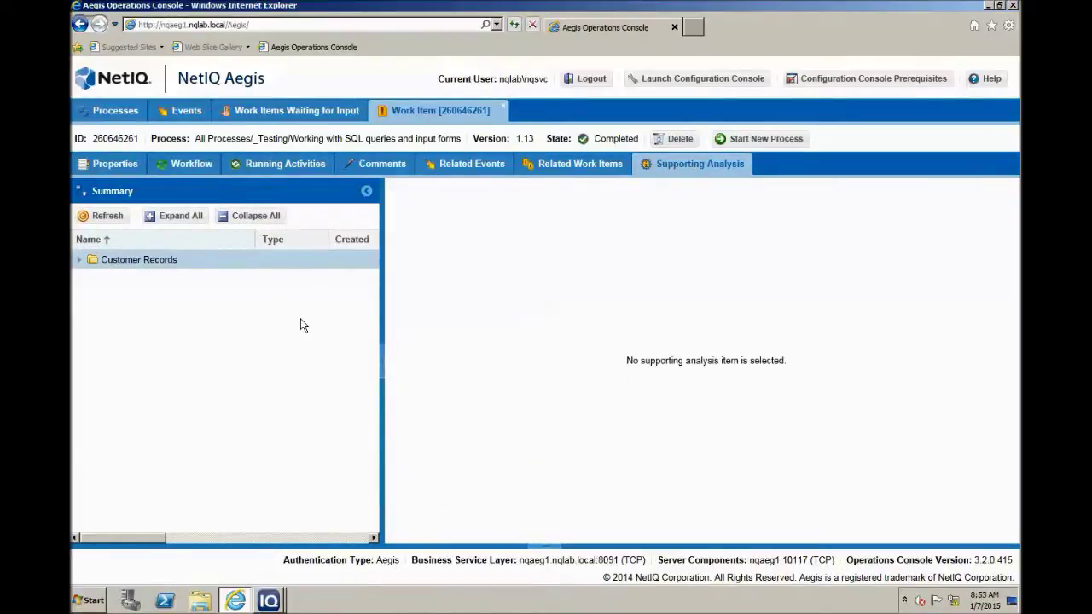
left_click(80, 263)
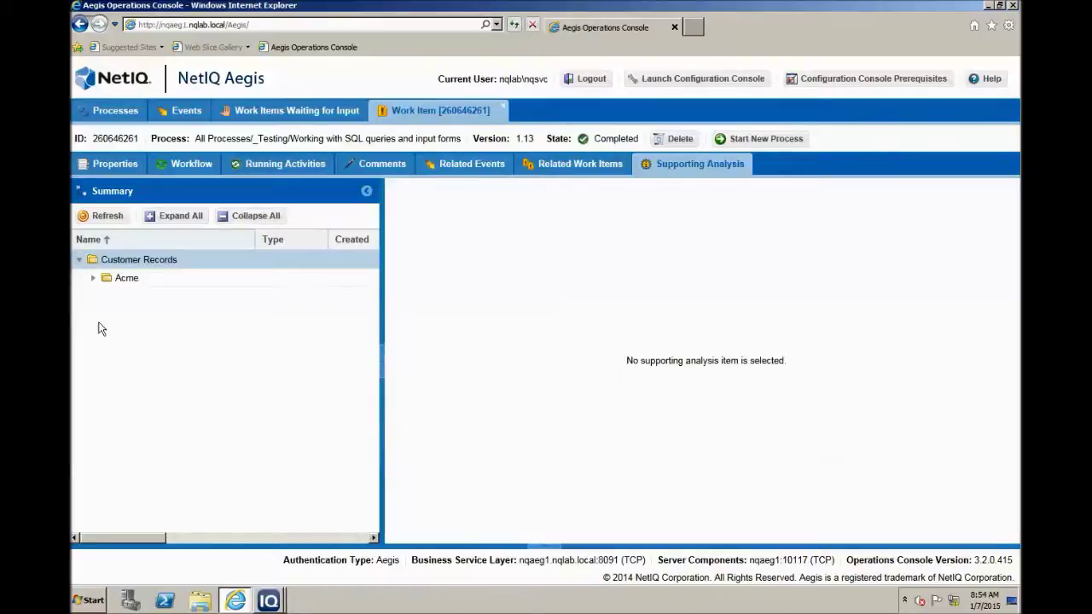
left_click(94, 280)
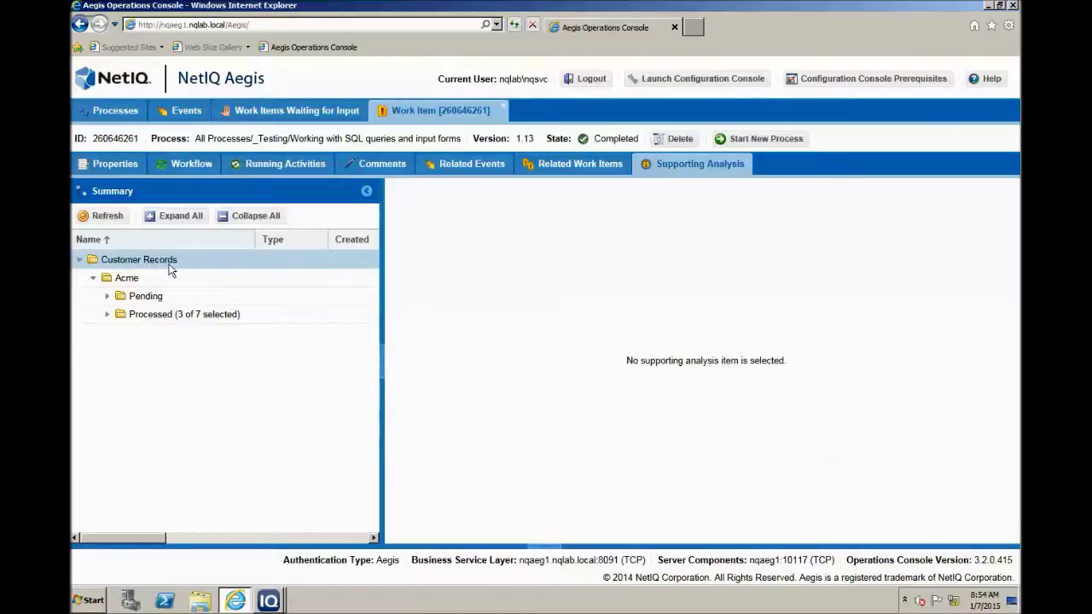
left_click(109, 297)
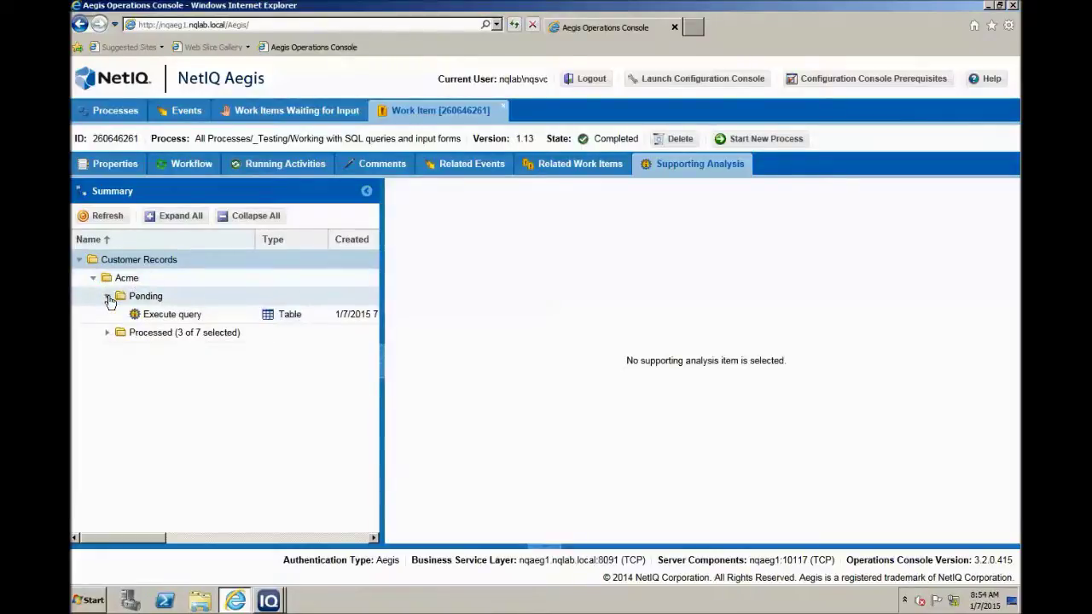
left_click(107, 332)
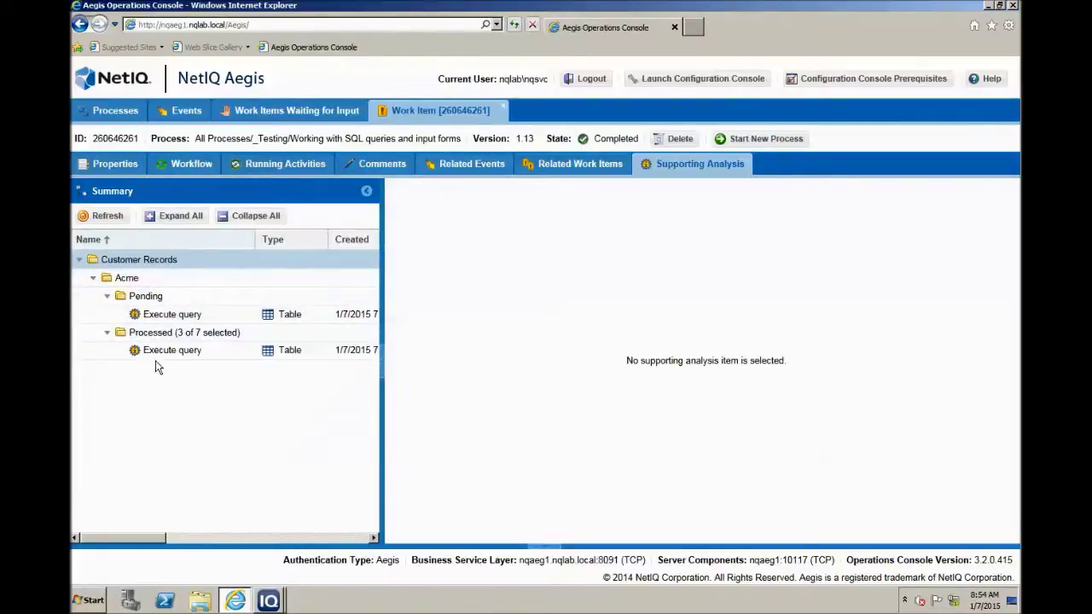
Display the Pending query table and hide the summary tree to examine more of its columns
left_click(166, 318)
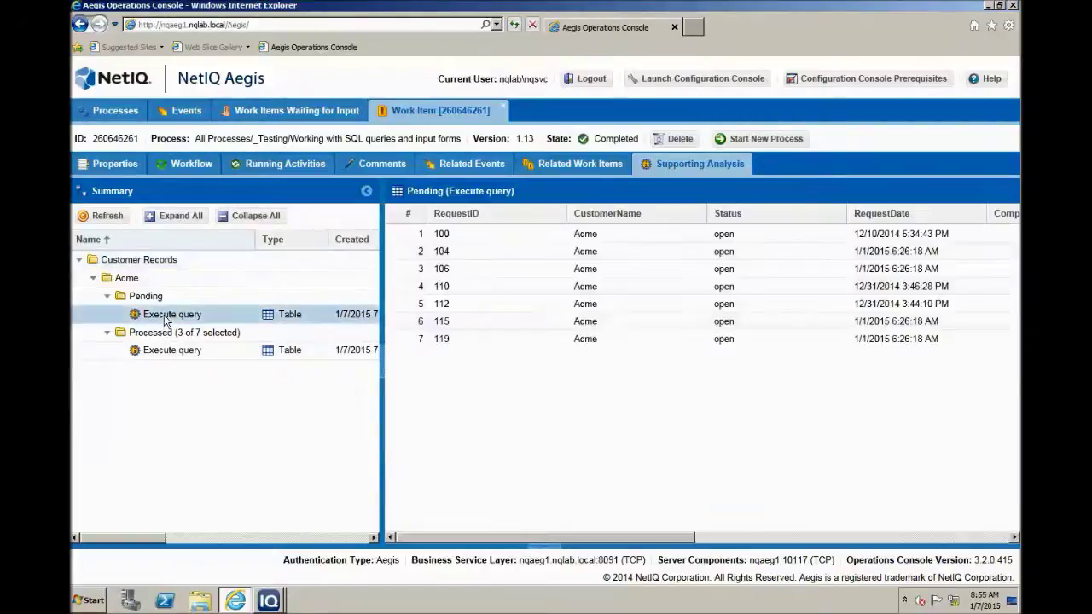
left_click(426, 339)
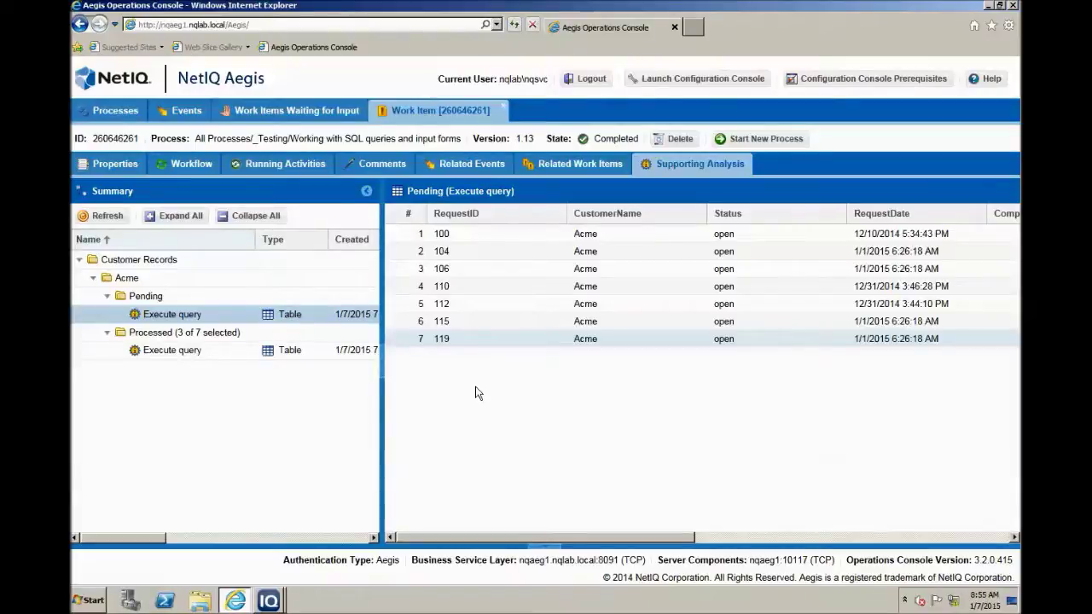
left_click(383, 376)
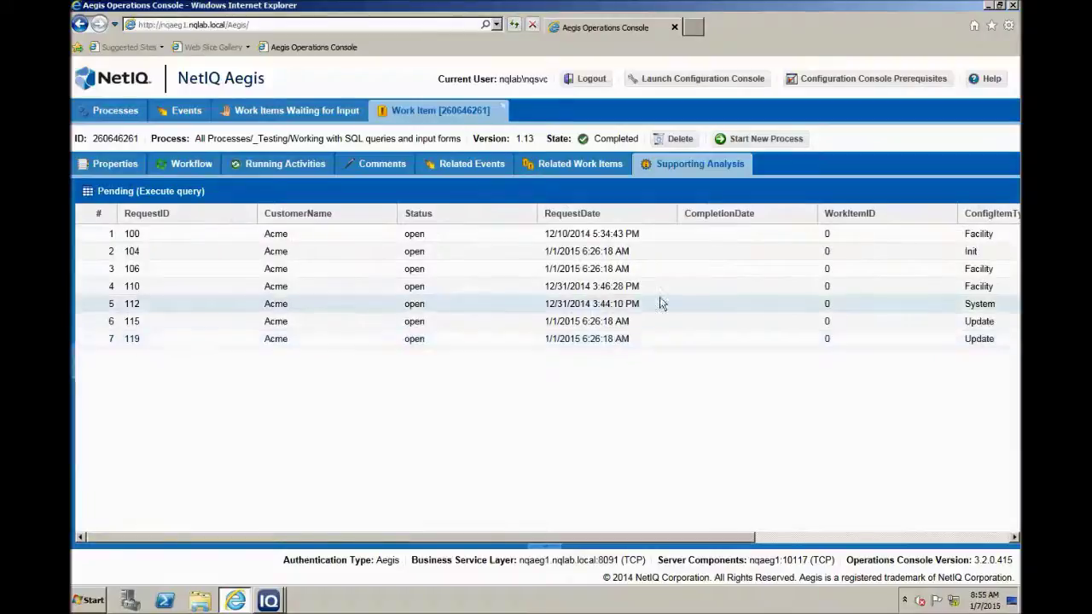
mouse_move(673, 543)
left_mouse_down()
mouse_move(930, 539)
mouse_move(663, 558)
left_mouse_up()
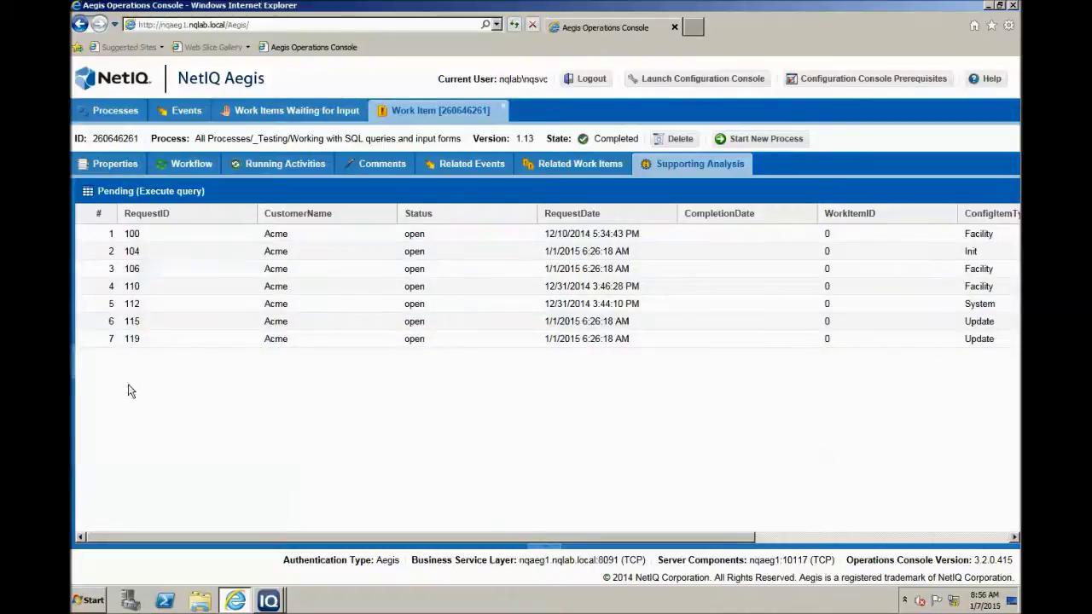
Restore the summary tree and examine the Processed query table, including its completion columns
left_click(74, 375)
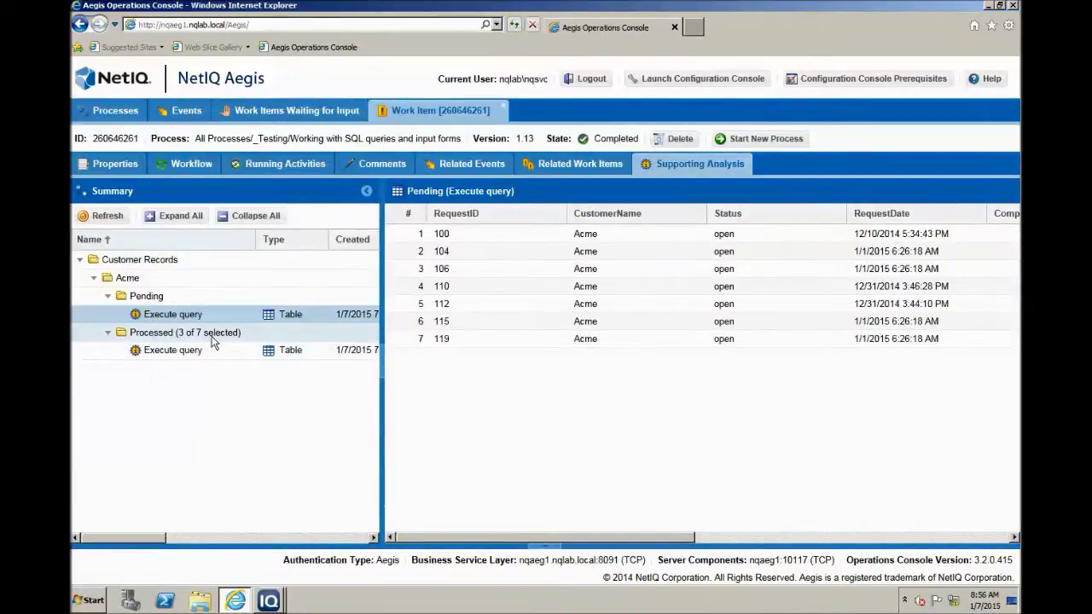
left_click(175, 351)
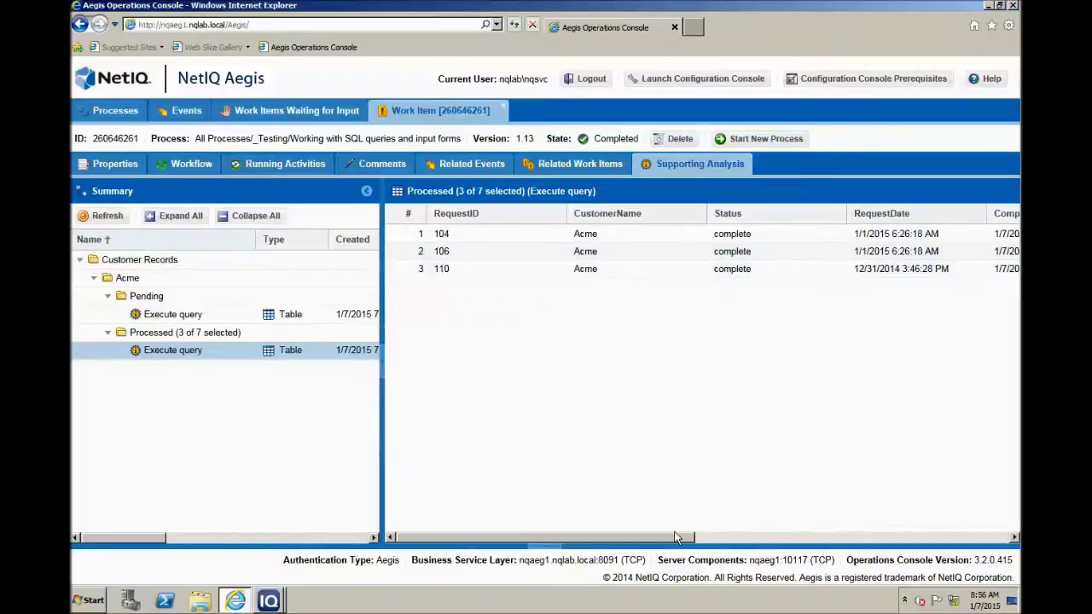
left_click_drag(676, 537, 810, 537)
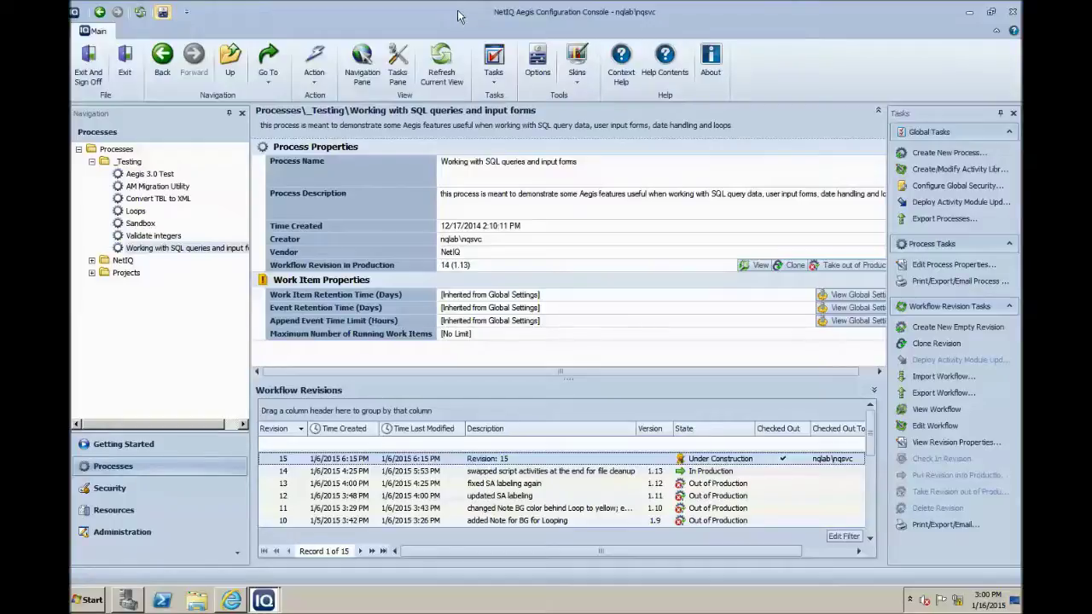
In the Aegis Configuration Console, view the global administrator settings and the form for creating a new one, cancelling both
left_click(539, 61)
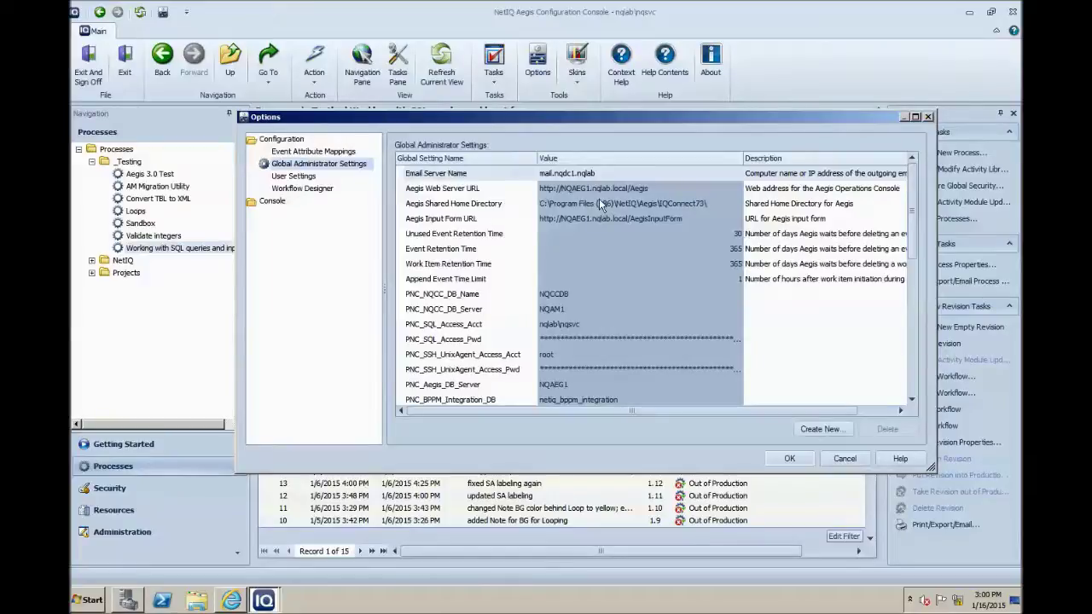
left_click(805, 428)
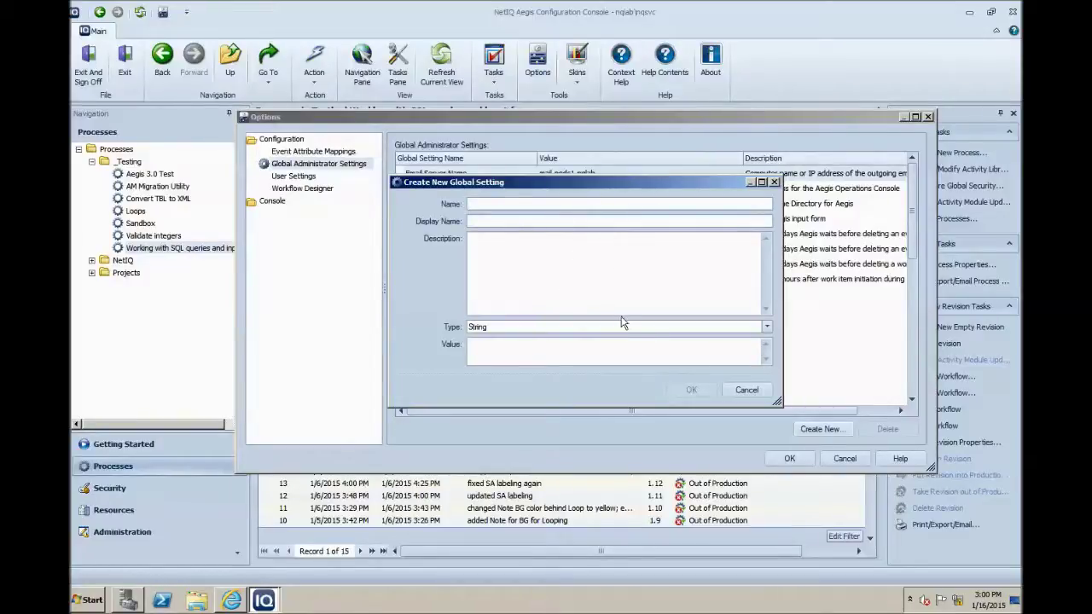
left_click(747, 391)
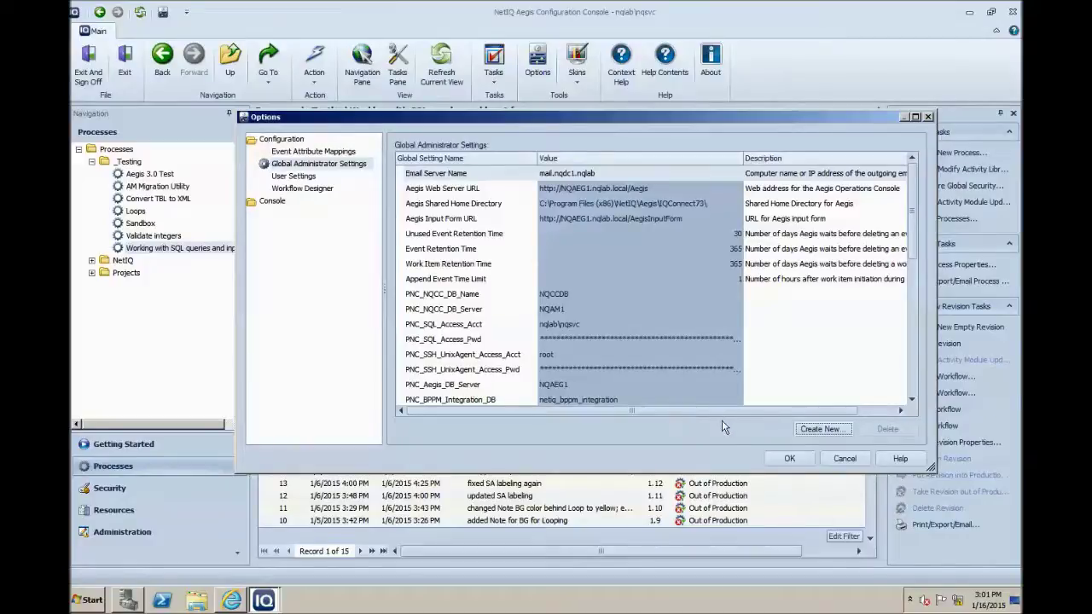
left_click(845, 458)
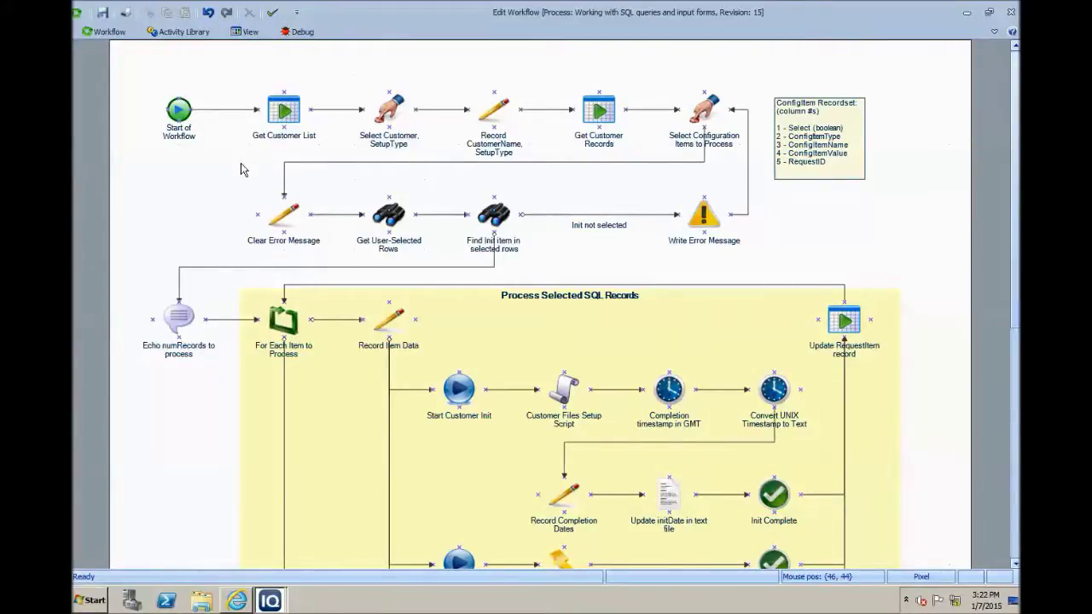
Open the workflow's properties at the custom work item attributes and widen the Configured Value column
double_click(240, 169)
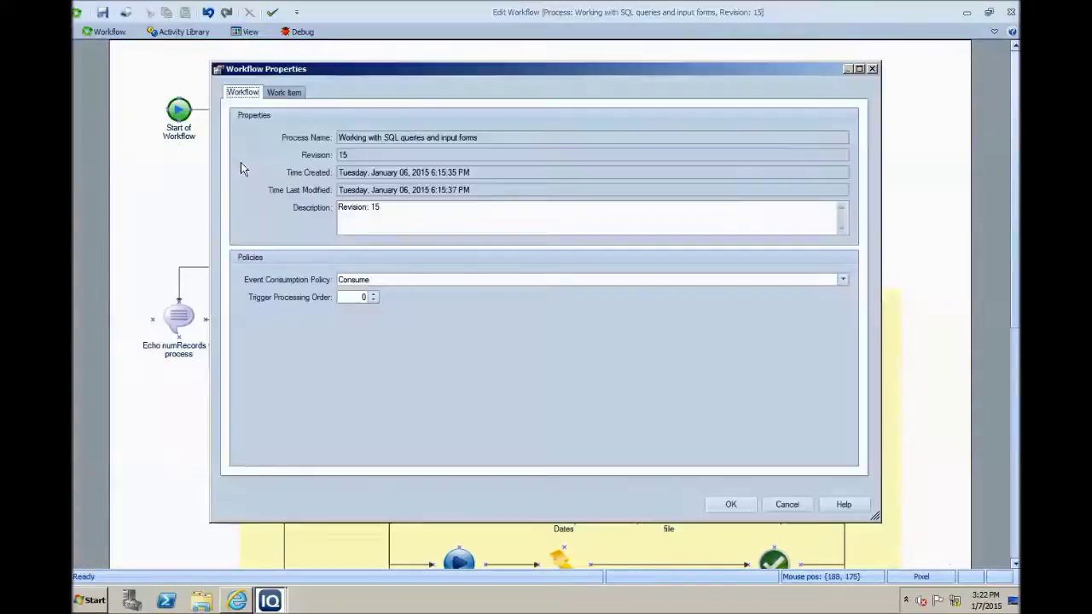
left_click(285, 93)
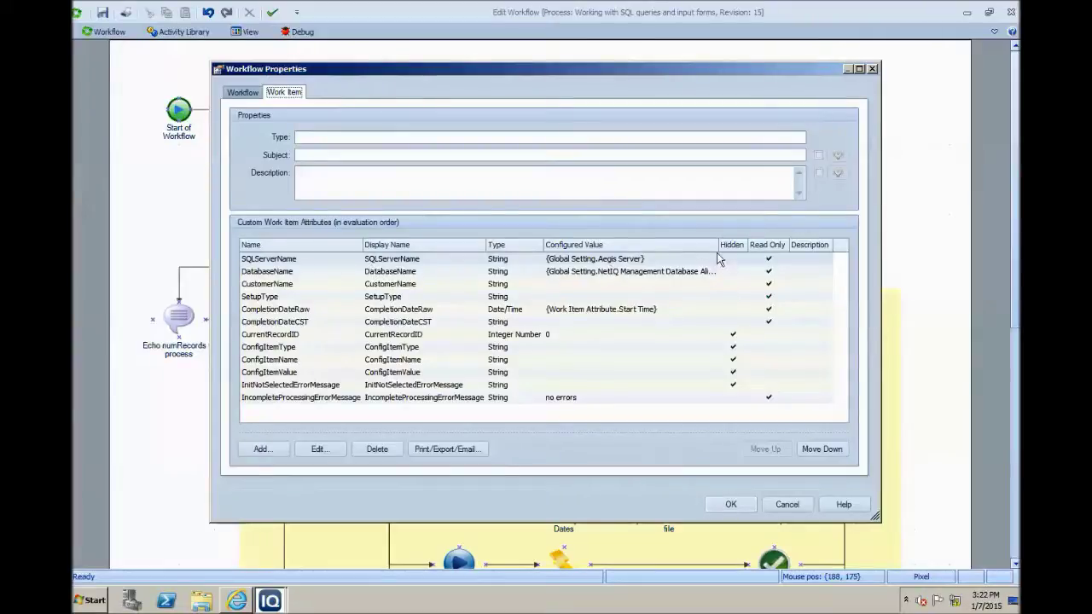
left_click_drag(719, 246, 742, 247)
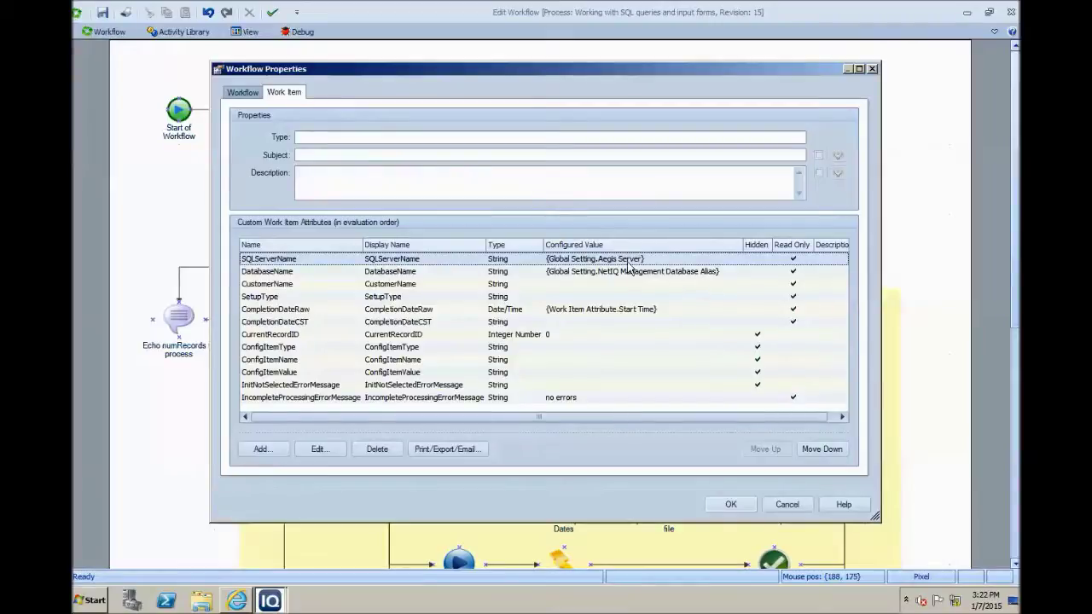
Examine the SQLServerName attribute's value, its input element types and the selectable global settings, cancelling out of the workflow properties
double_click(311, 262)
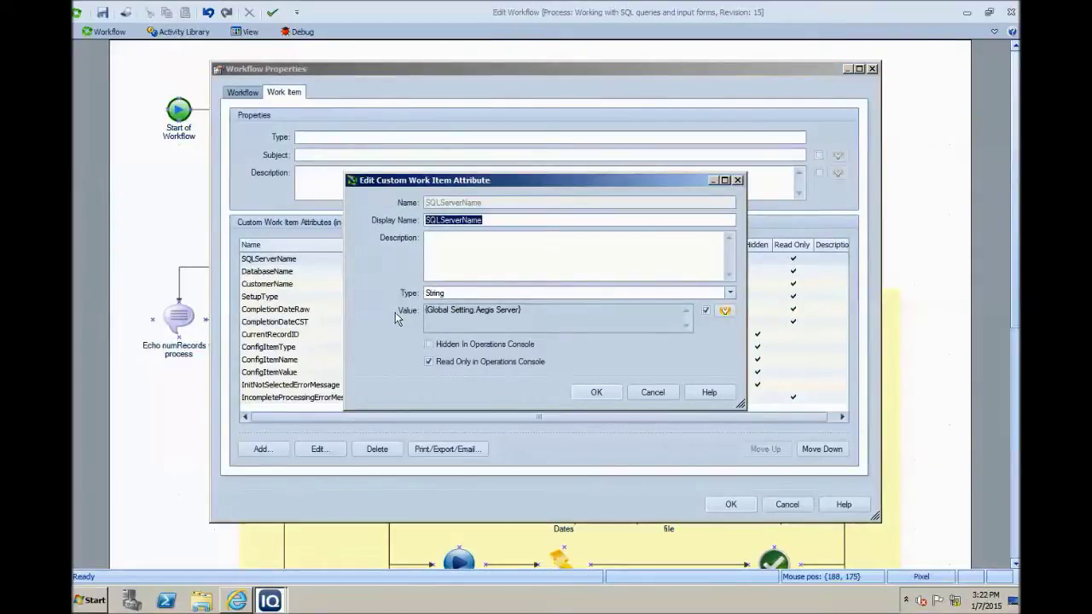
left_click(726, 312)
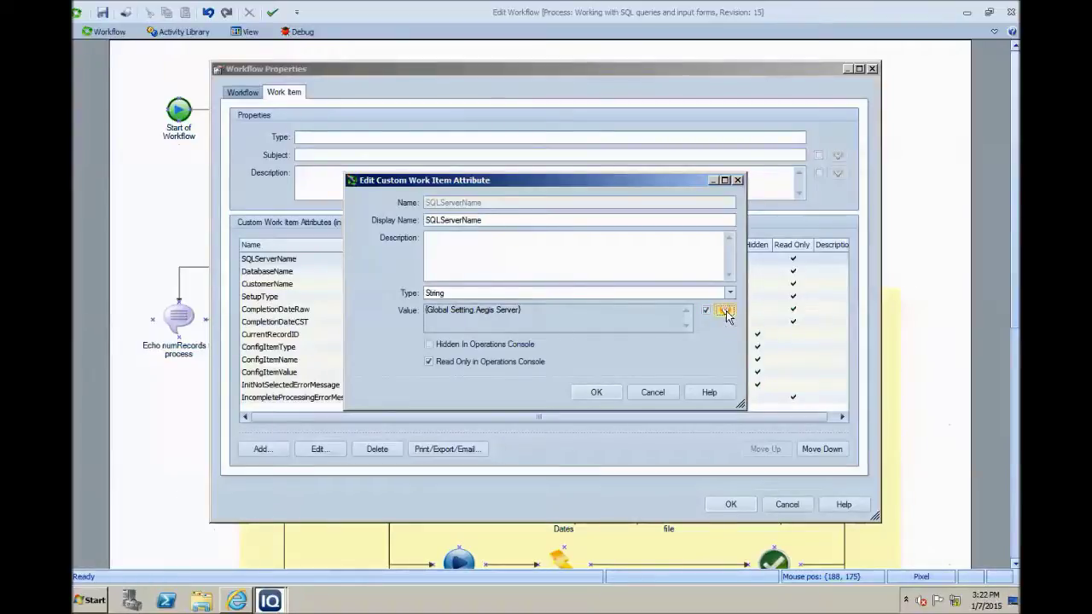
left_click(410, 160)
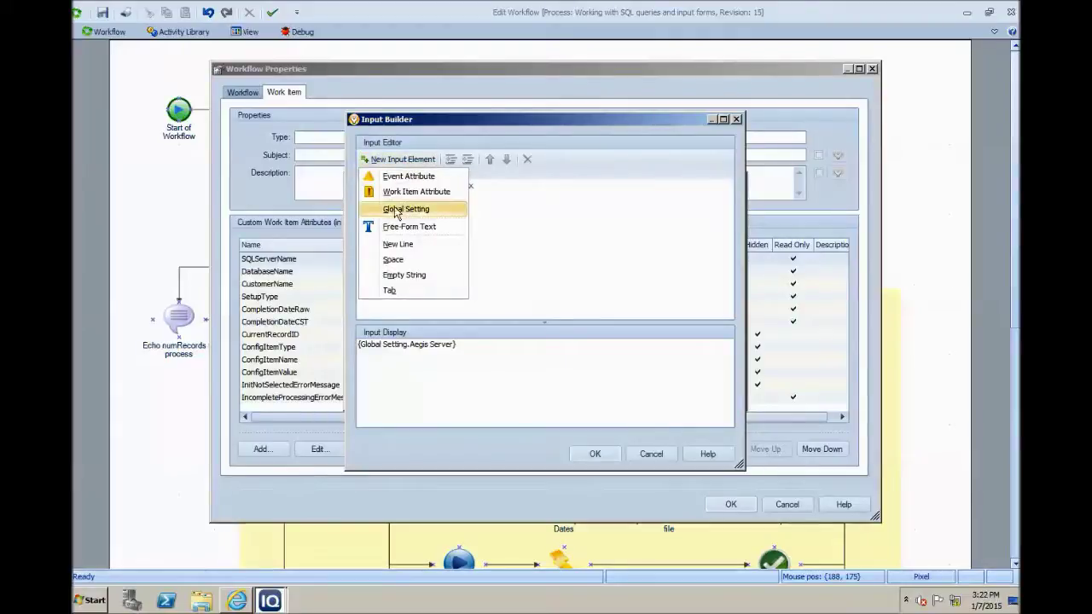
left_click(419, 157)
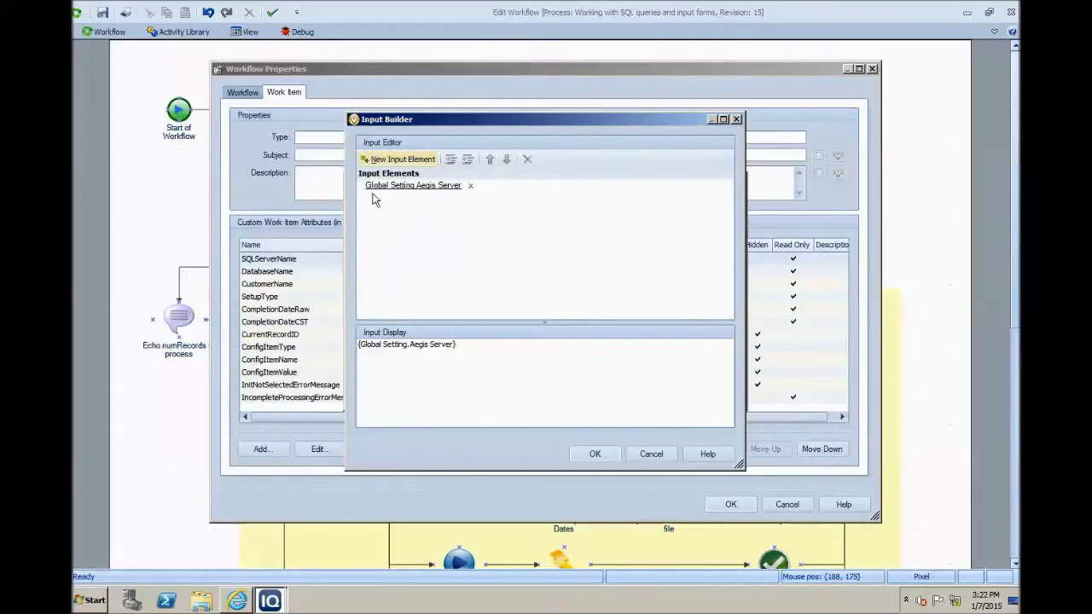
left_click(422, 190)
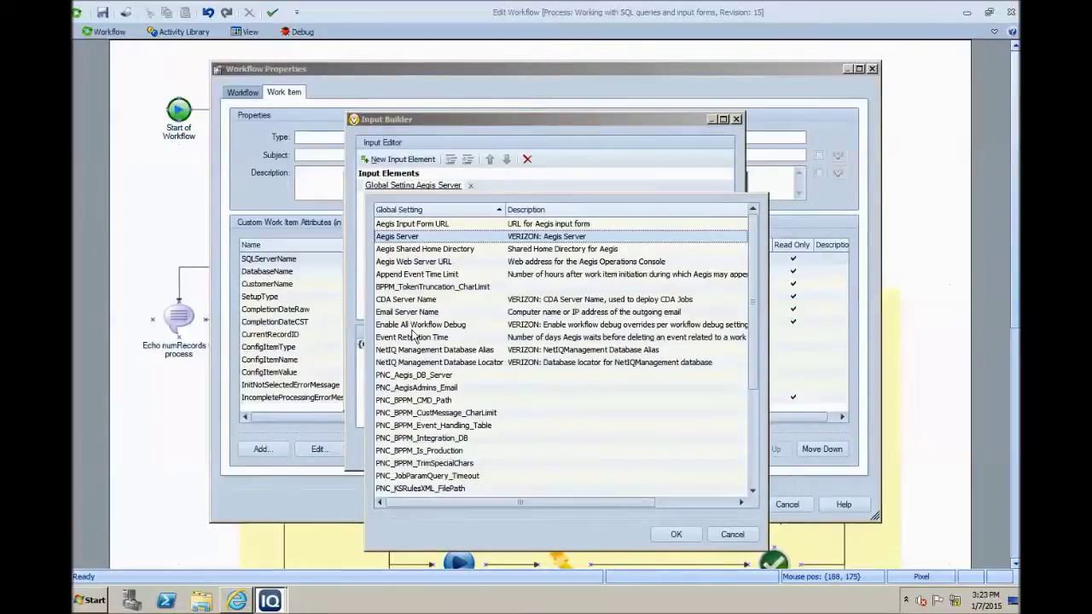
mouse_move(754, 292)
left_mouse_down()
mouse_move(753, 378)
mouse_move(752, 273)
left_mouse_up()
left_click(405, 238)
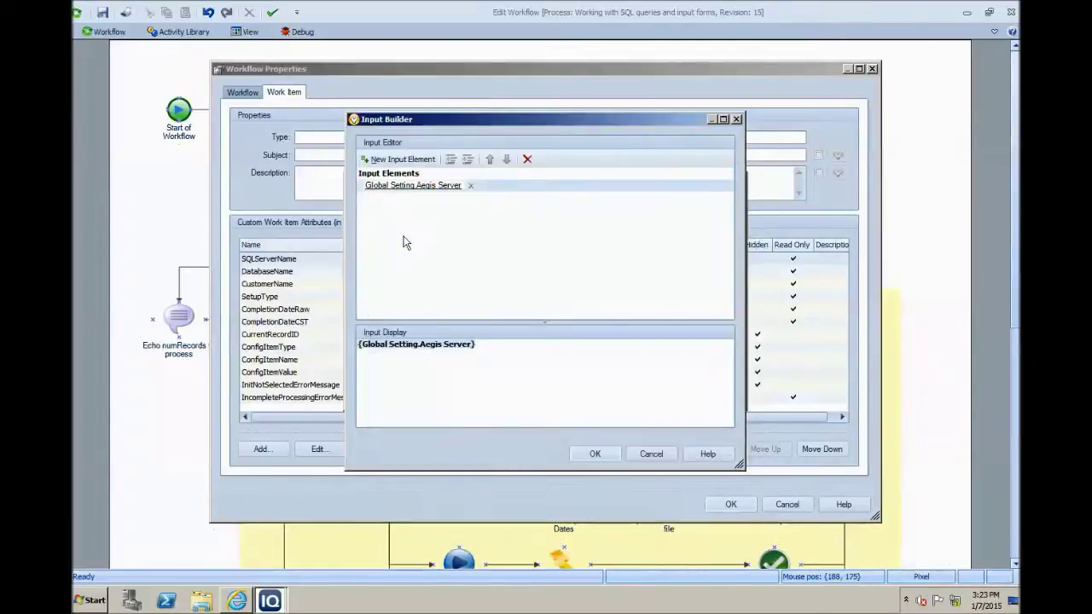
left_click(653, 452)
left_click(653, 394)
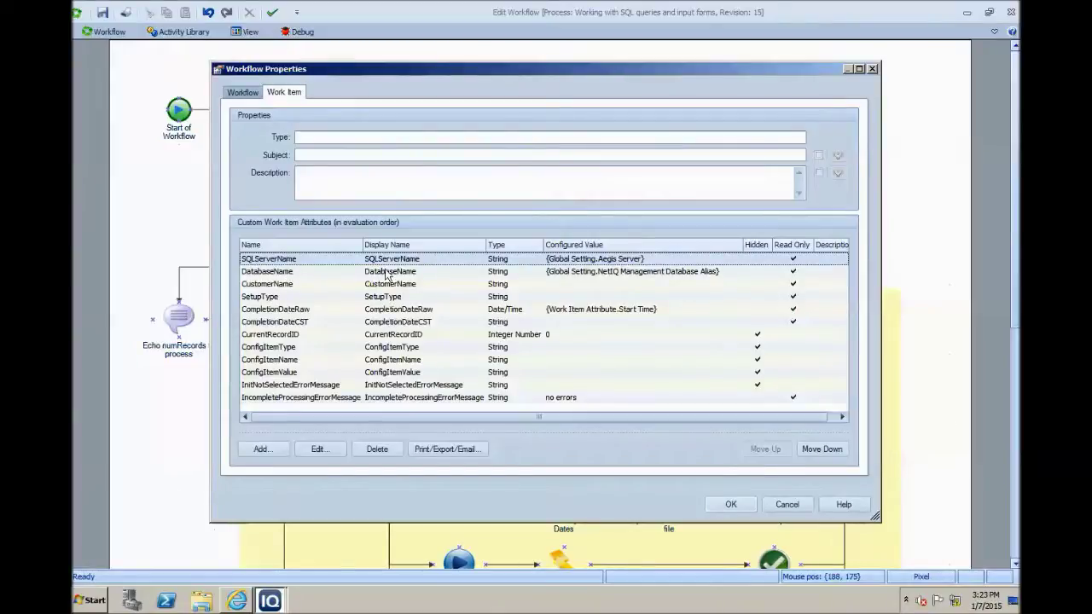
key("Escape")
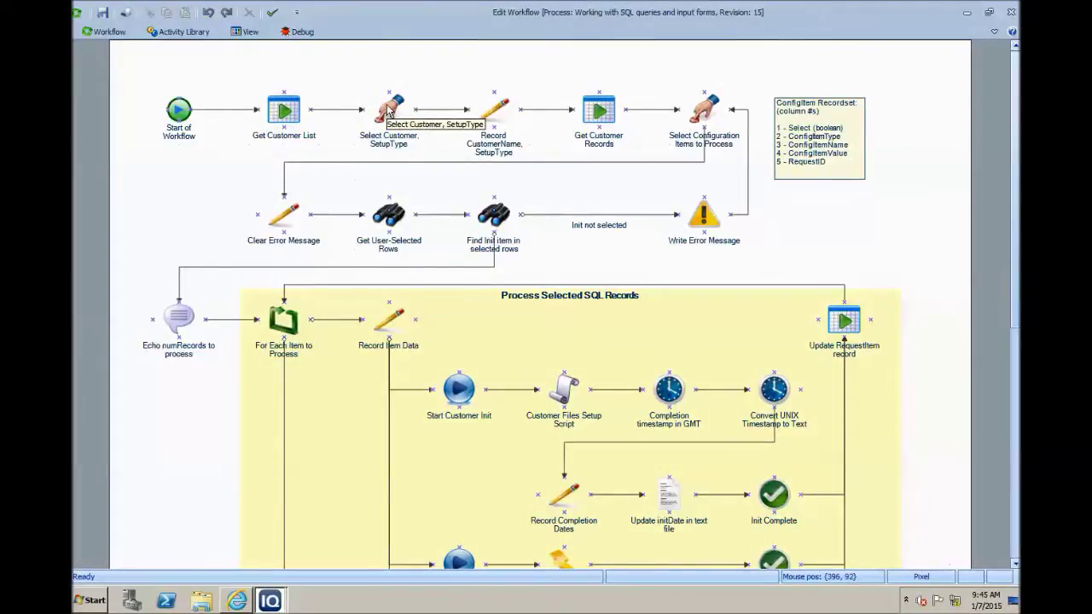
Examine the Get Customer List activity's server name, database name and query values, cancelling without changes
left_click(288, 112)
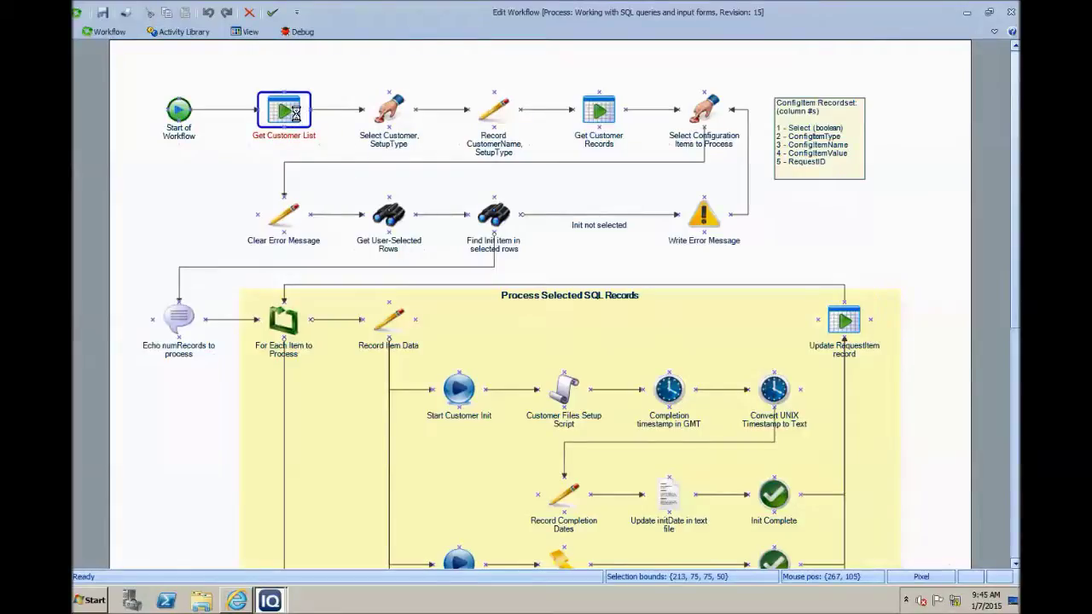
double_click(296, 117)
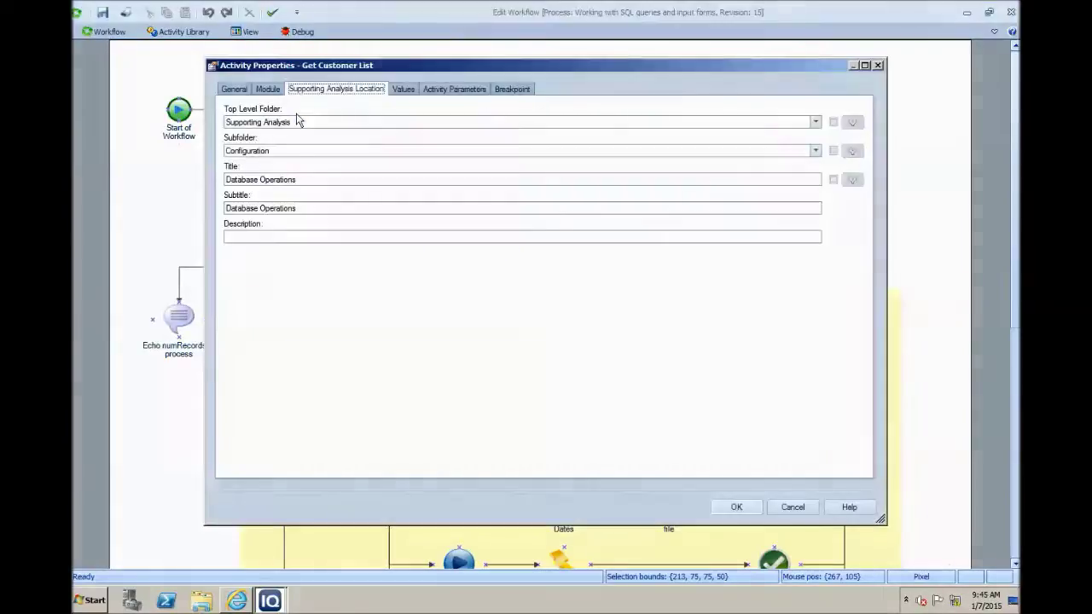
left_click(411, 92)
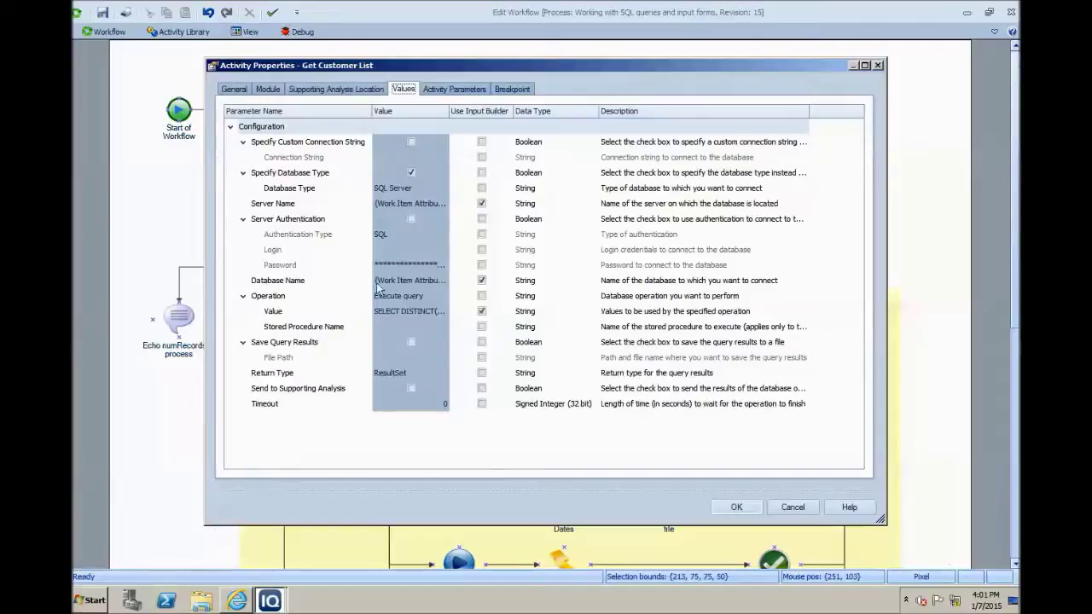
left_click(443, 205)
left_click(442, 204)
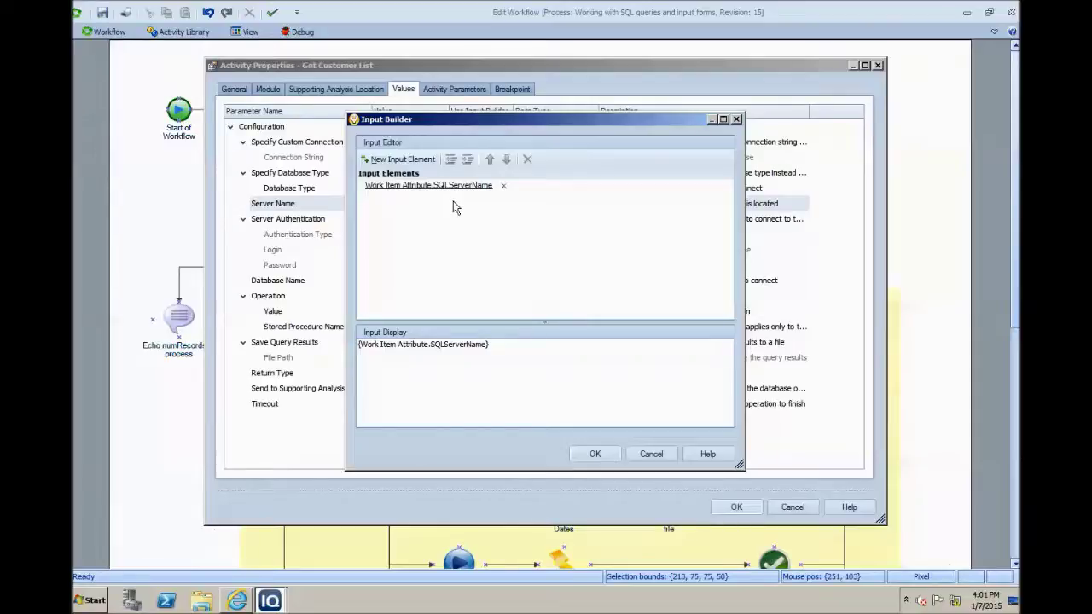
left_click(647, 453)
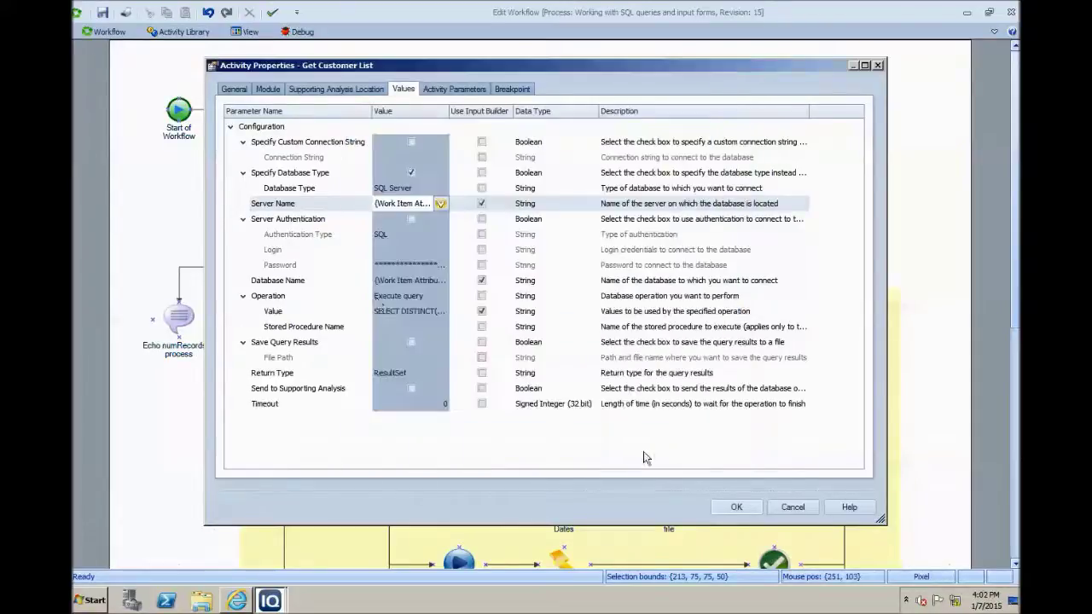
left_click(443, 281)
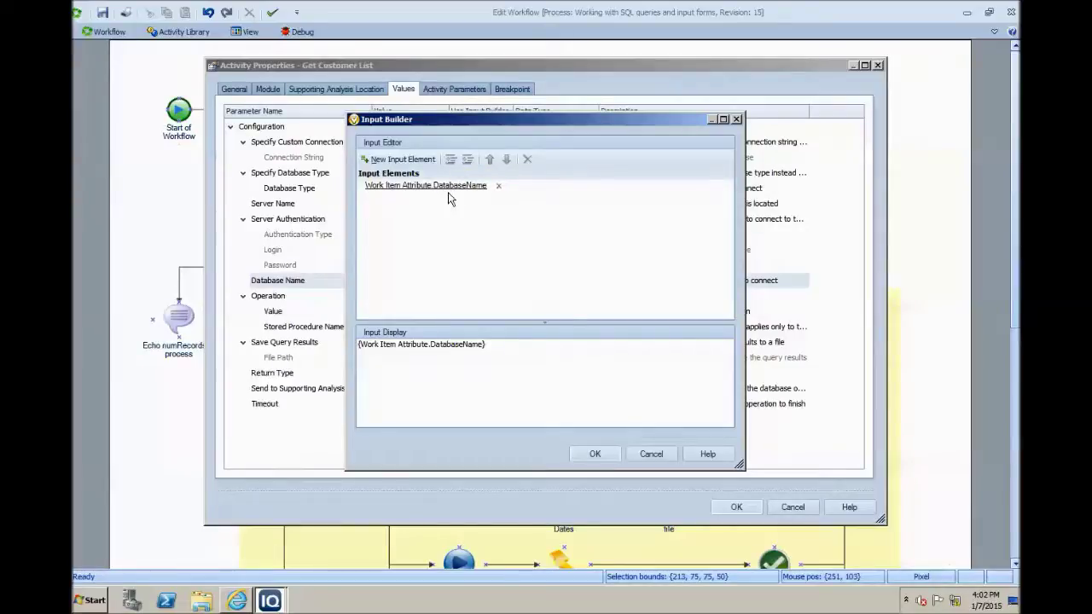
left_click(650, 453)
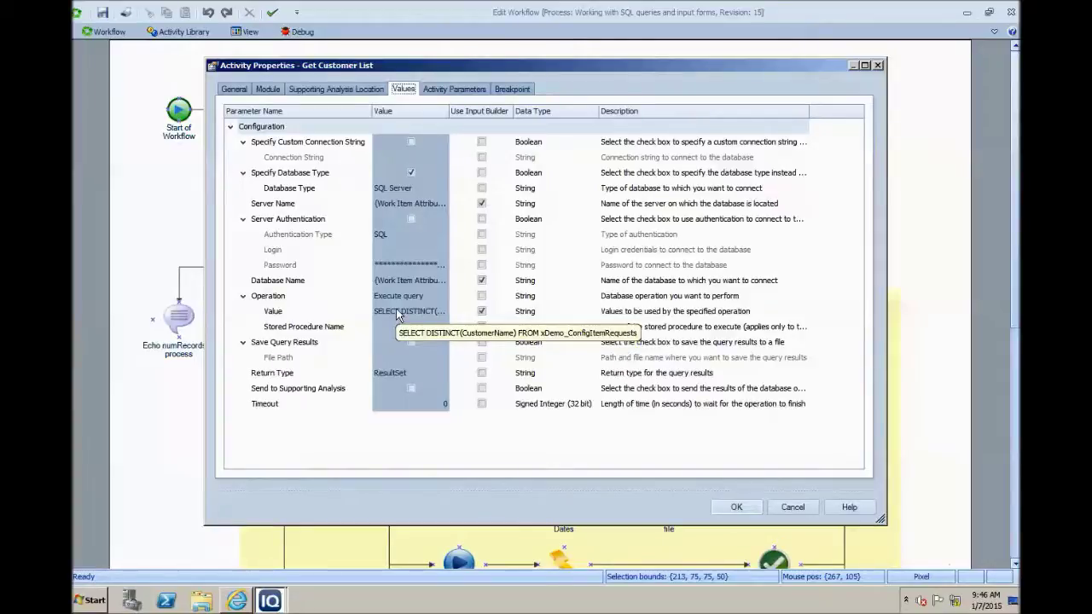
left_click(796, 510)
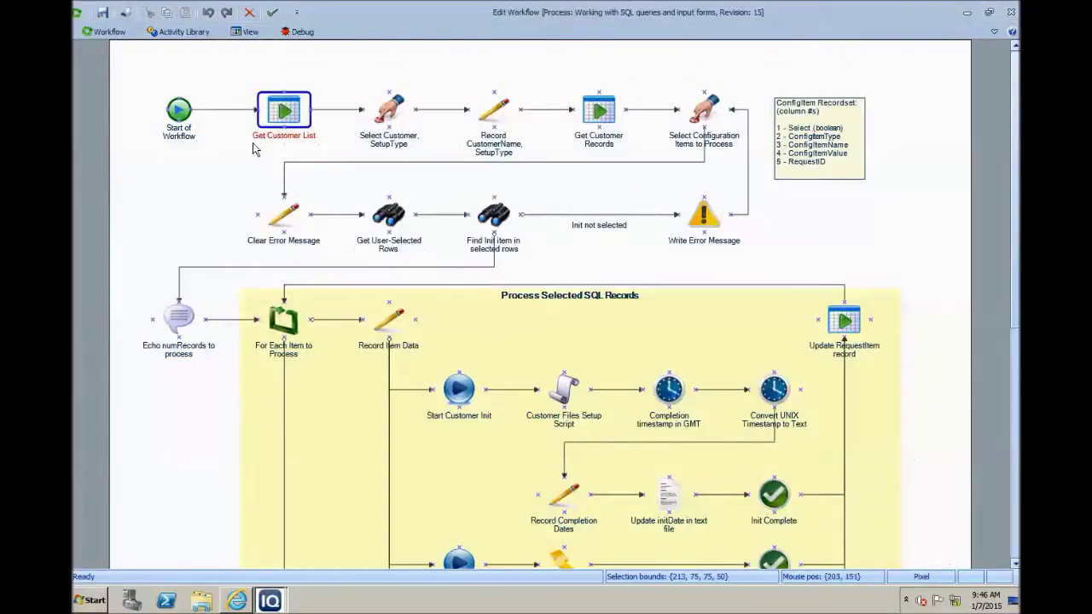
Open the input form of the Select Customer, SetupType activity for editing and show the Customer dropdown field's properties
left_click(385, 115)
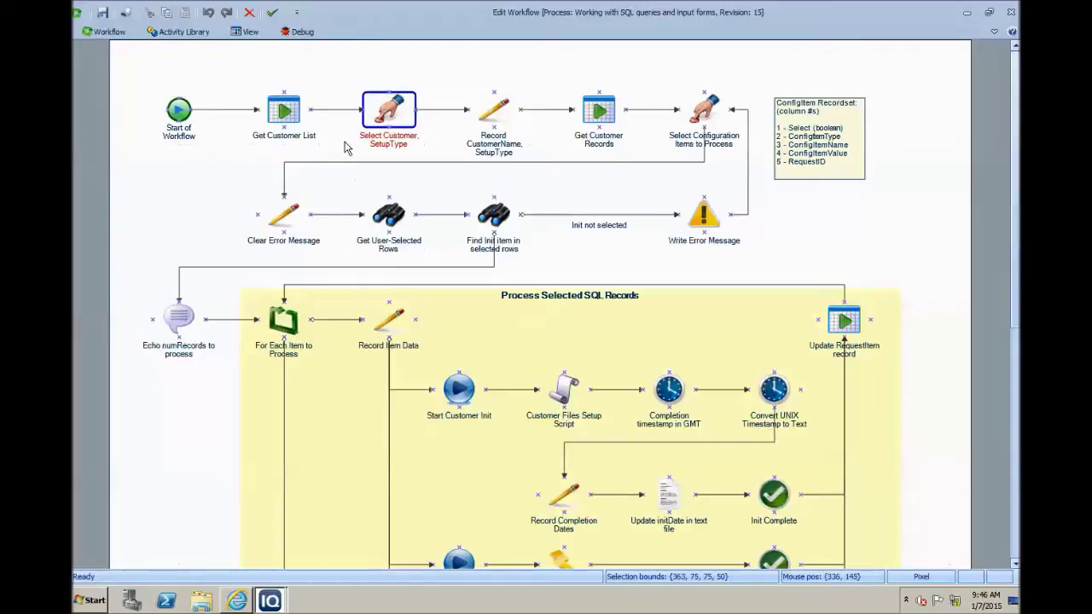
double_click(390, 111)
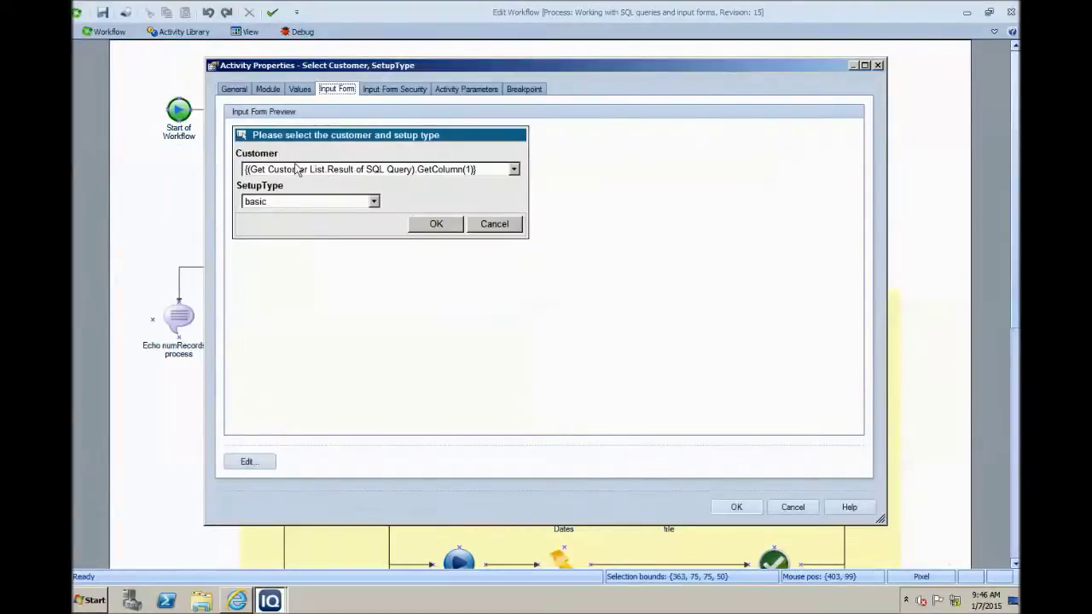
left_click(263, 463)
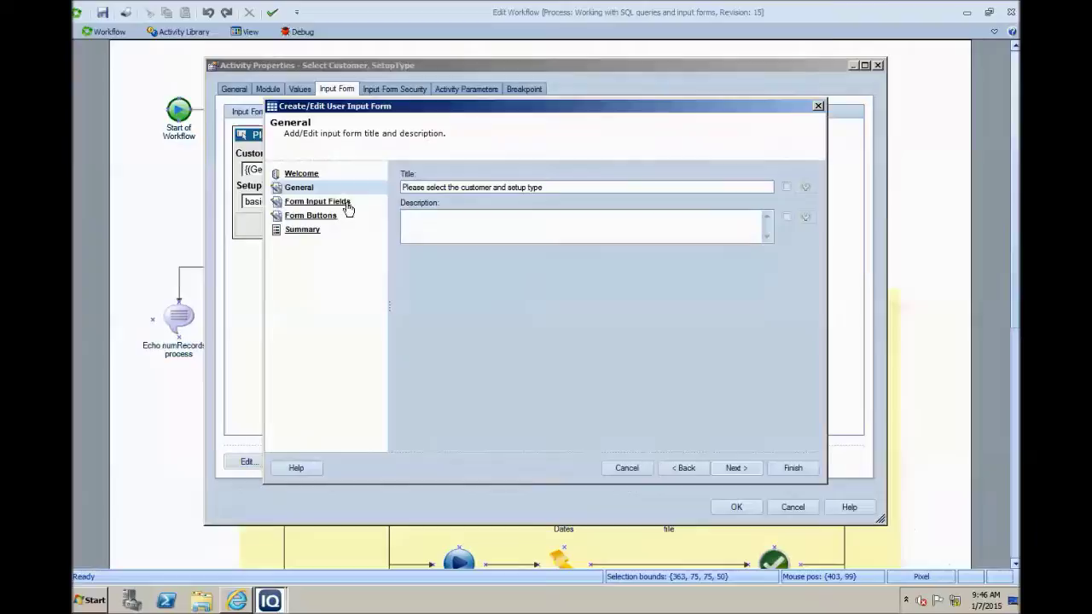
left_click(348, 204)
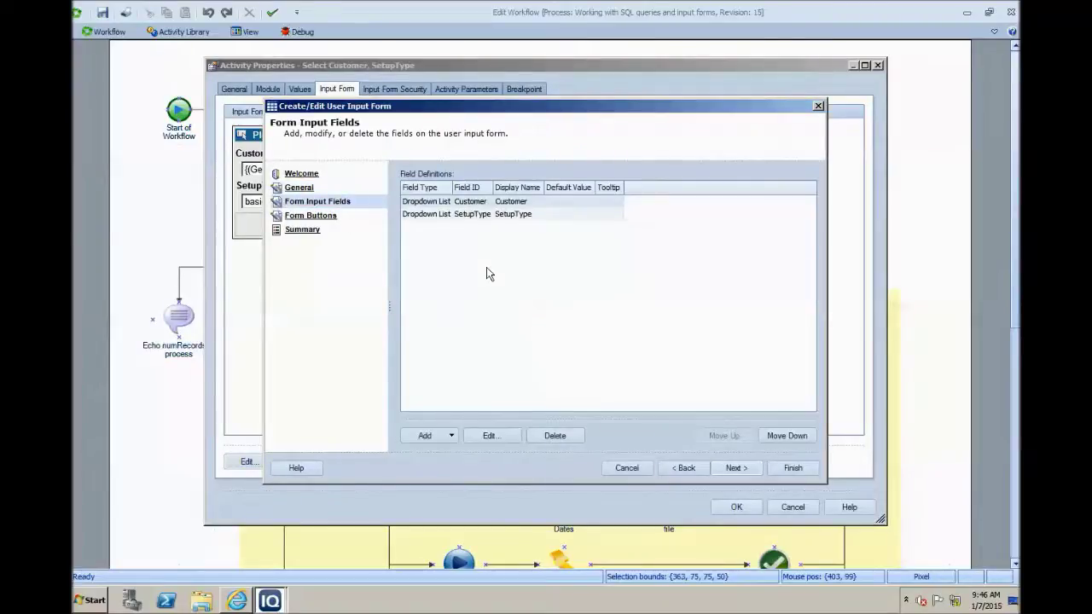
left_click(428, 205)
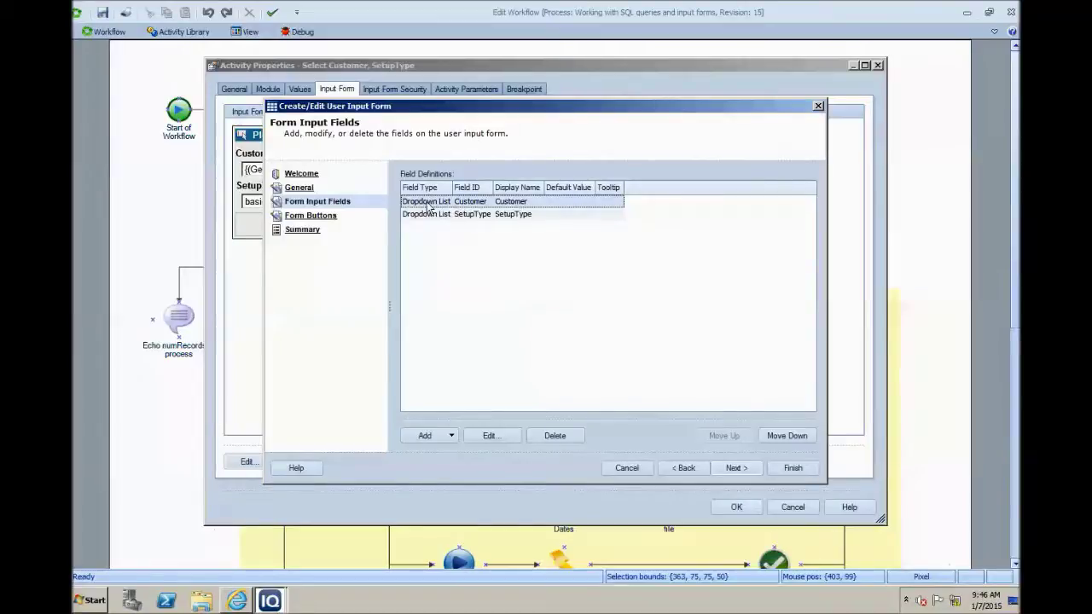
double_click(428, 205)
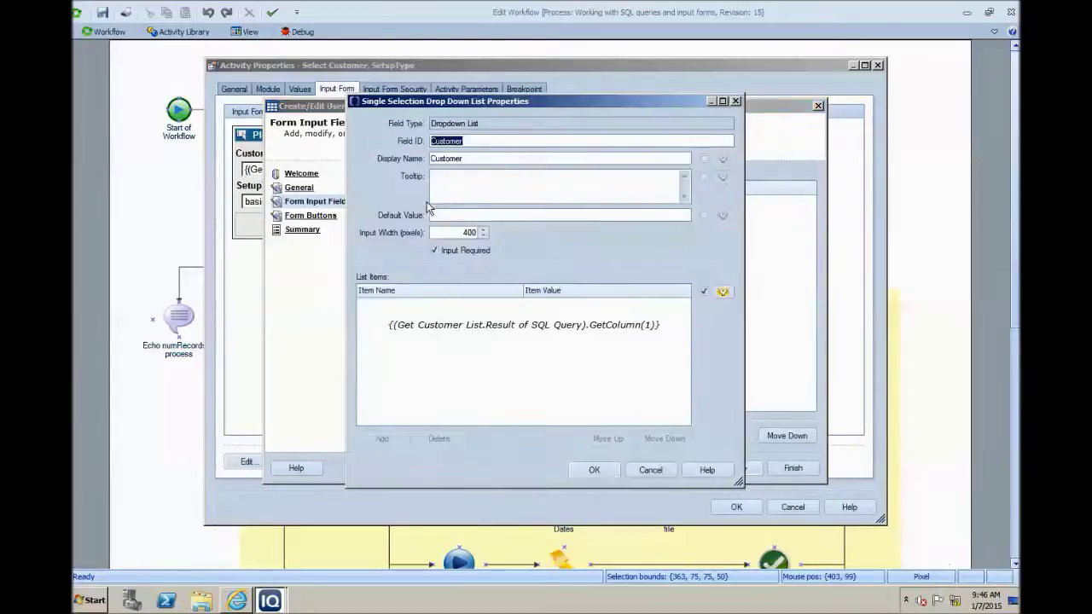
Examine the Customer list's SQL query result element and its one-column table content selection, cancelling back to the field properties
left_click(704, 293)
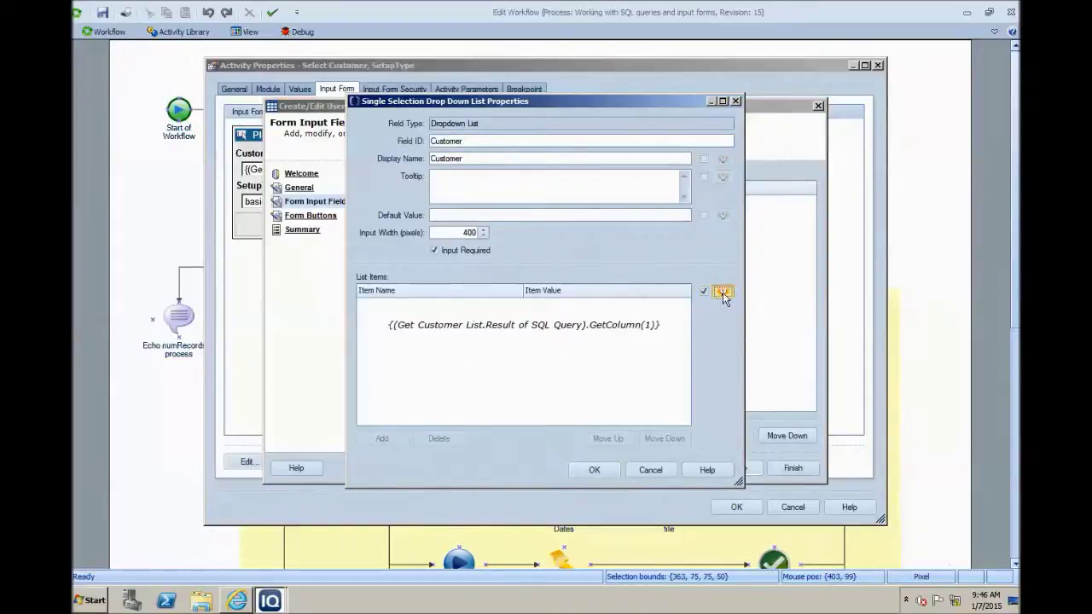
left_click(722, 293)
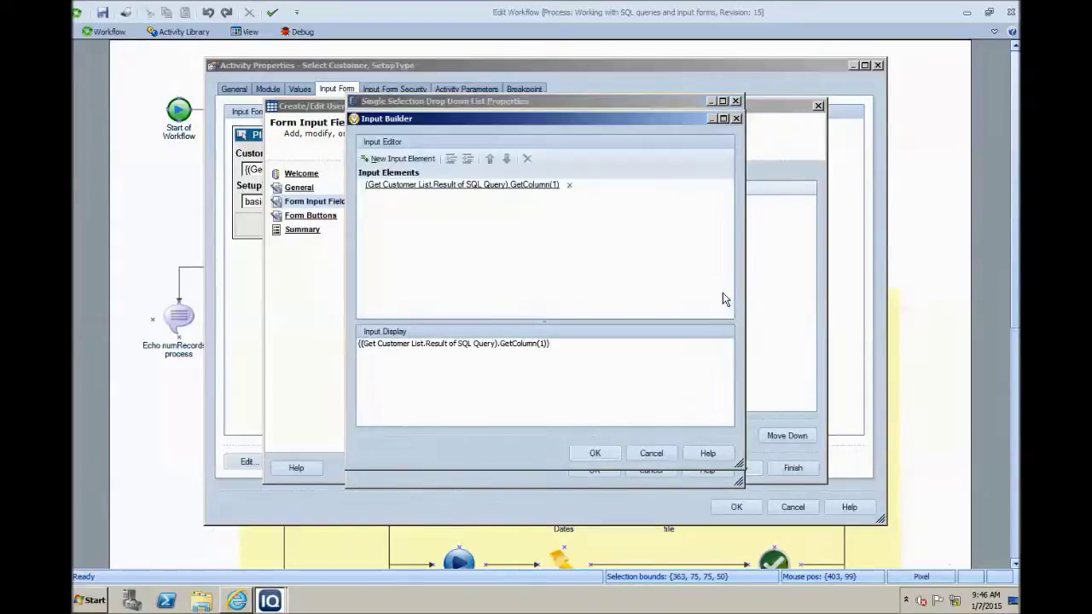
left_click(483, 186)
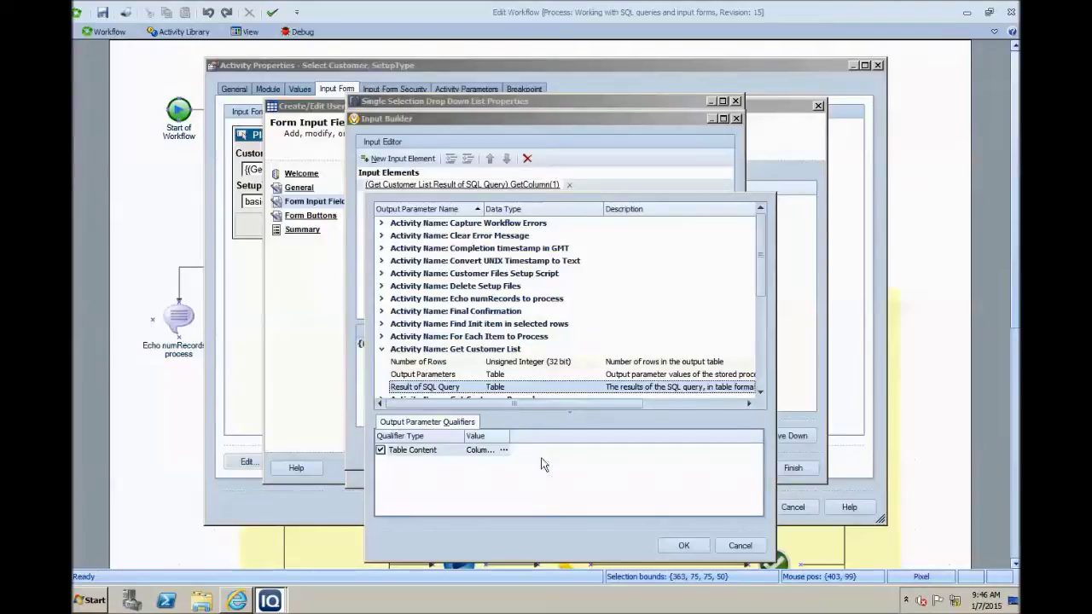
left_click_drag(511, 446, 551, 445)
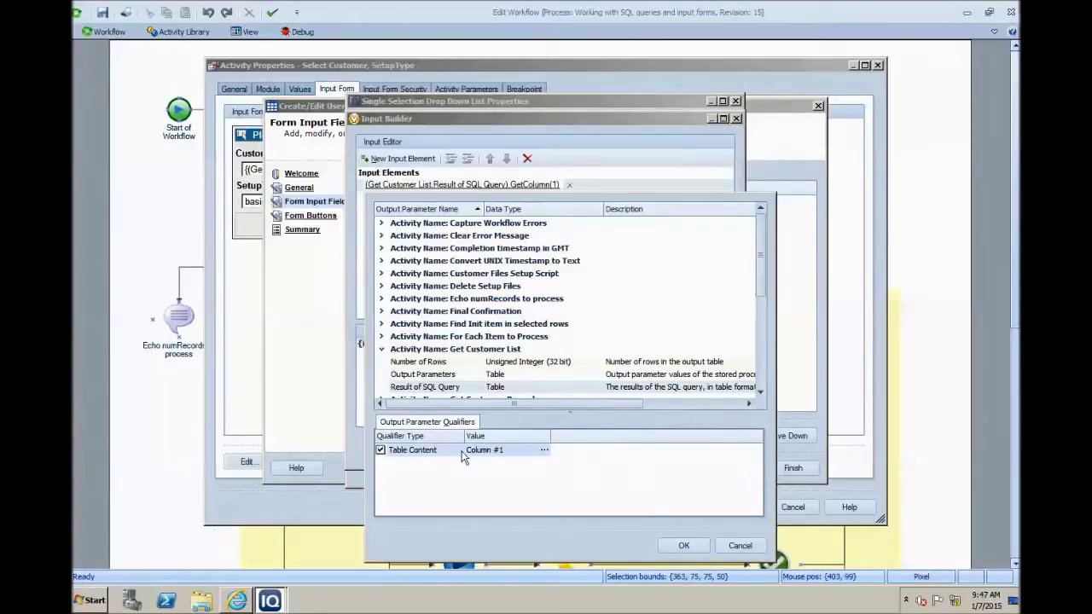
left_click(544, 452)
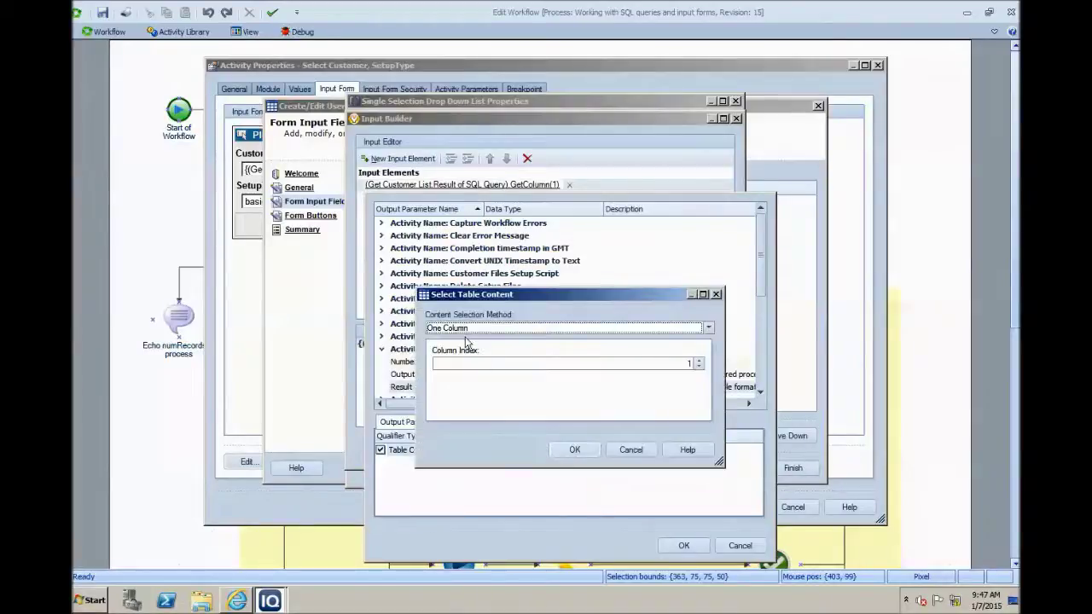
left_click(699, 360)
left_click(699, 360)
left_click(700, 368)
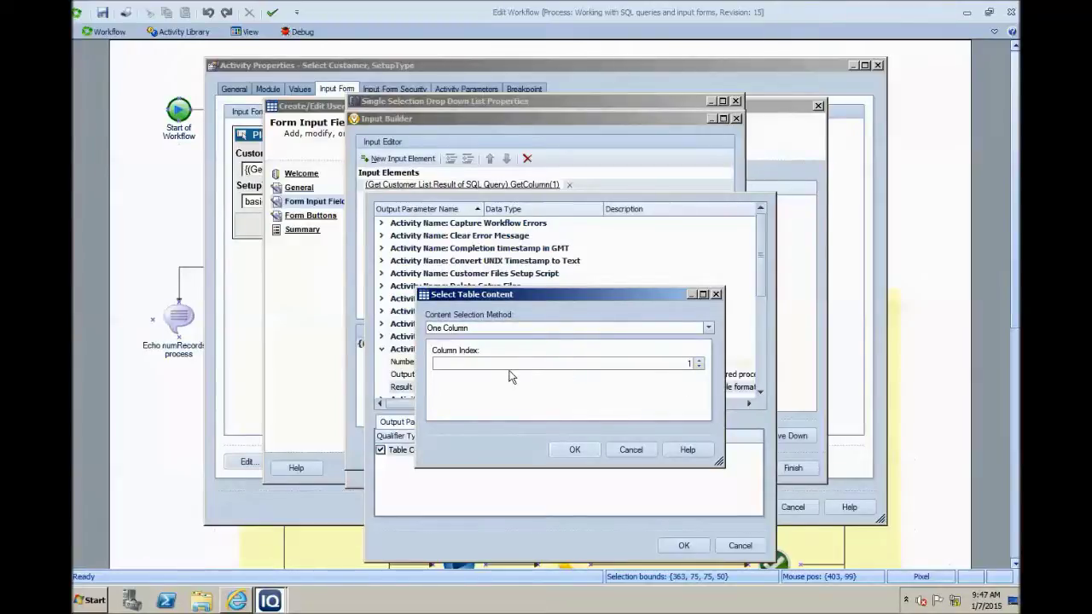
left_click(627, 450)
left_click(737, 546)
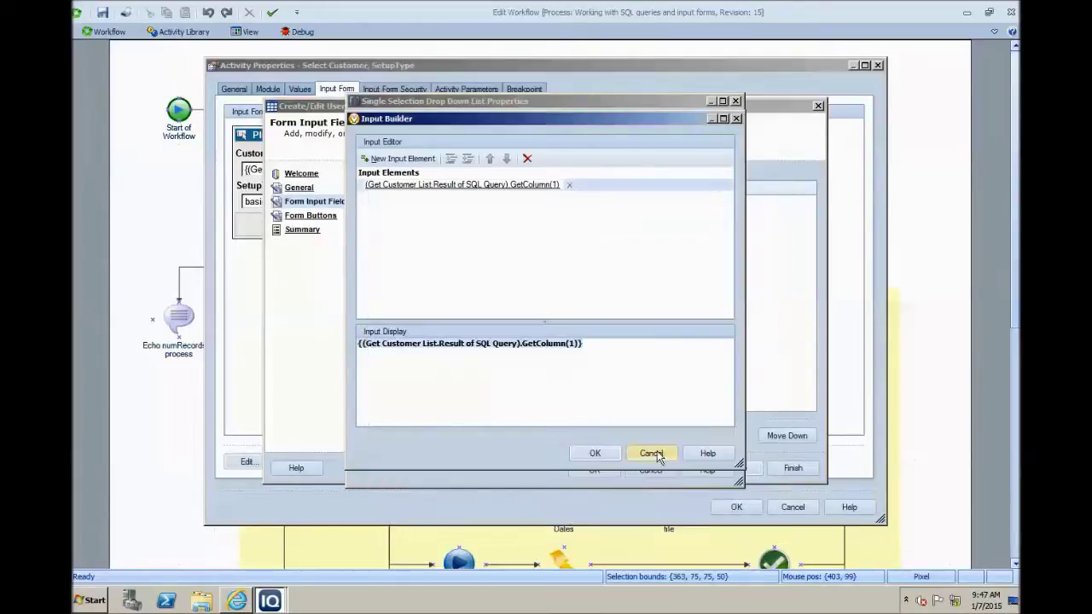
left_click(653, 454)
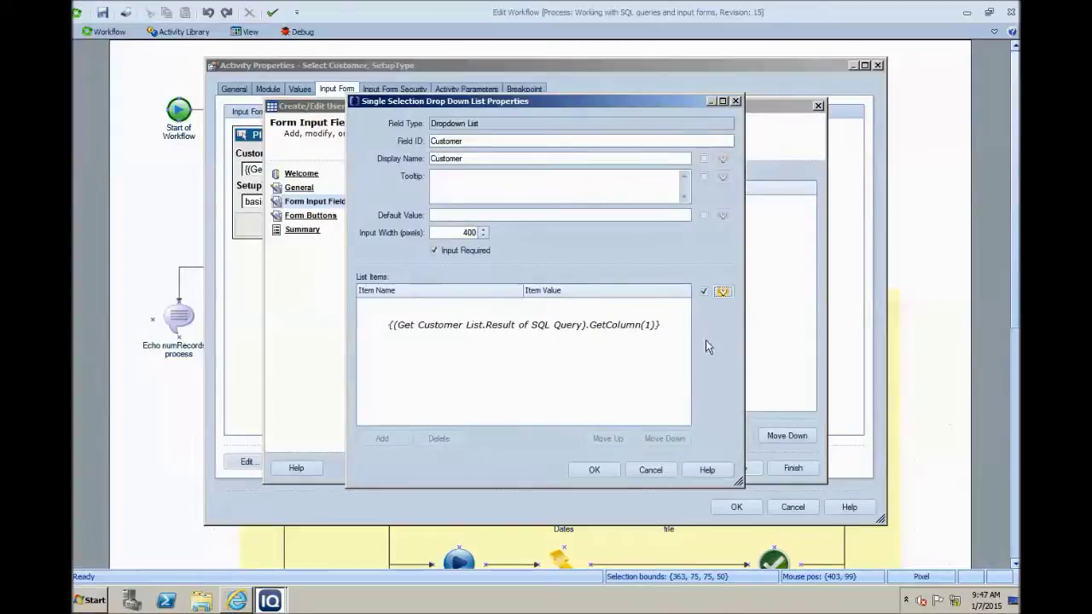
Toggle the input builder for the Customer field's list items off and on, and remove the existing Get Customer List element
left_click(702, 292)
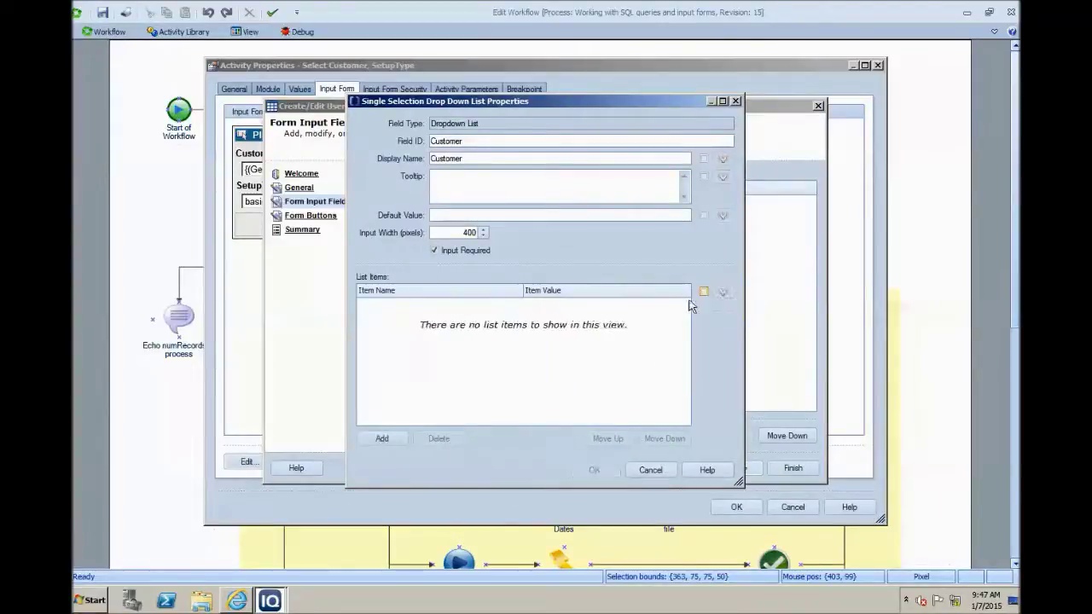
left_click(702, 292)
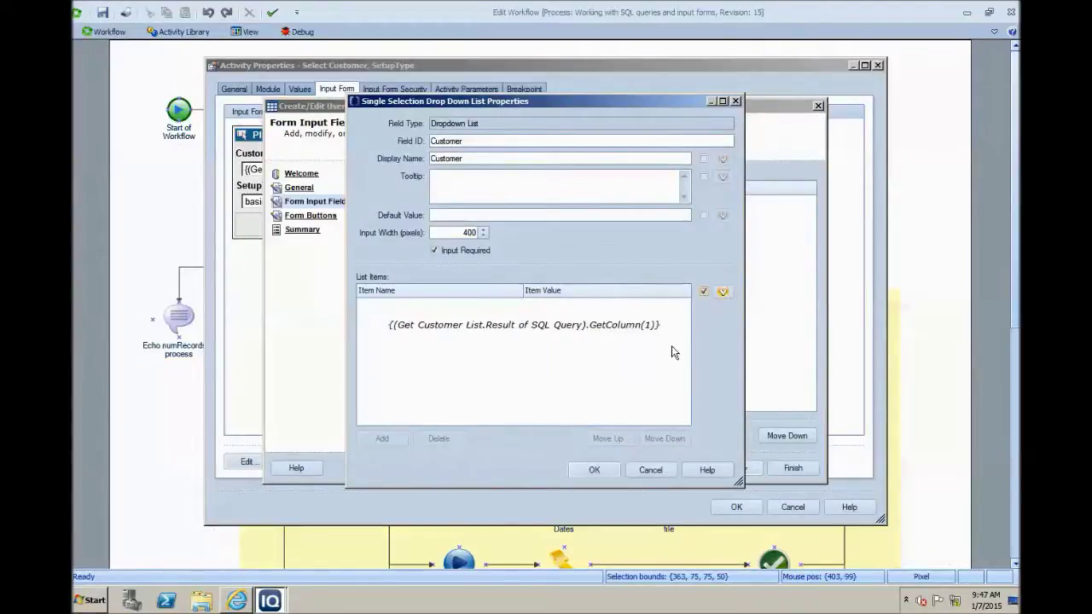
left_click(722, 292)
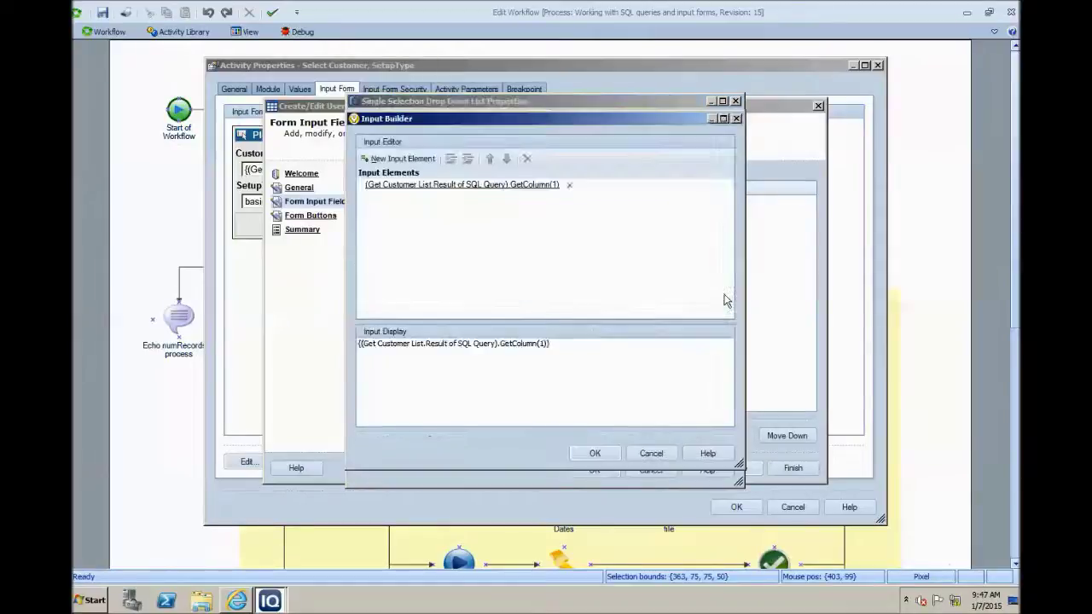
left_click(570, 185)
Add an Activity Output Parameter element that uses Result of SQL Query from the Get Customer List activity
left_click(405, 164)
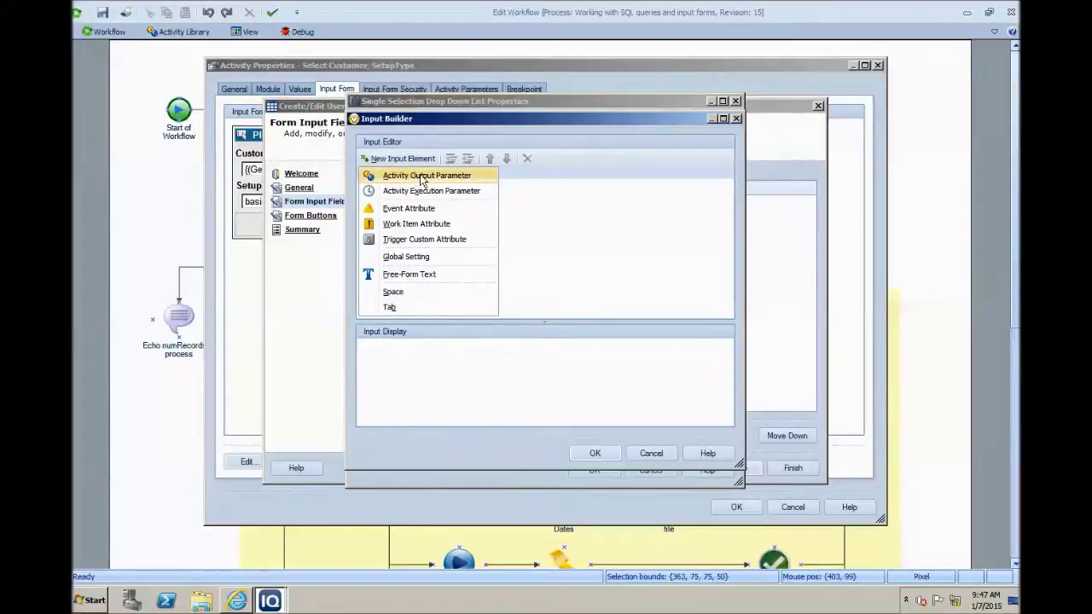
left_click(421, 179)
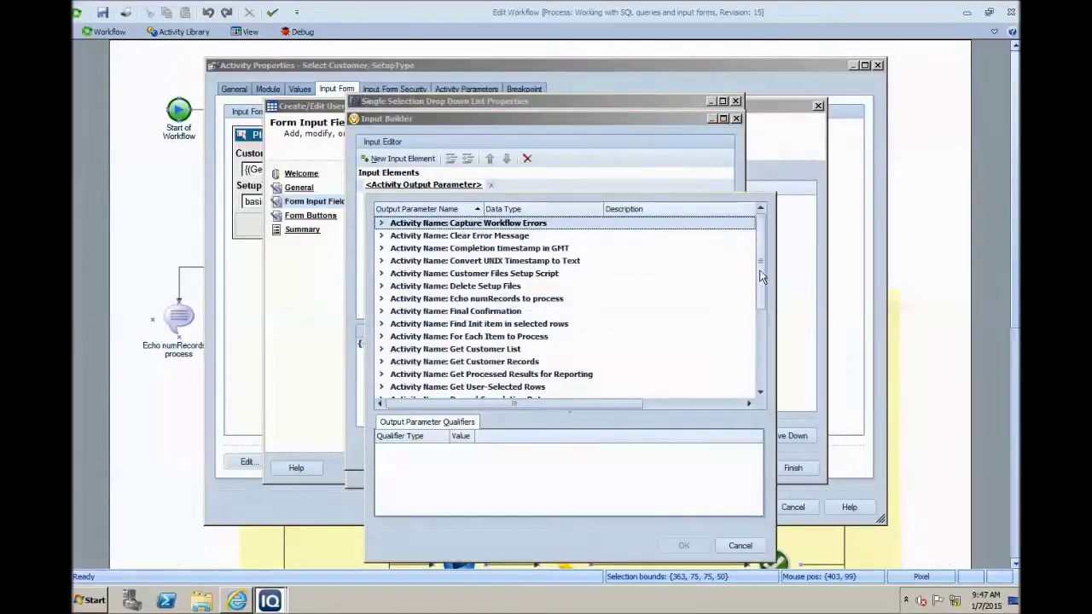
left_click_drag(760, 266, 694, 307)
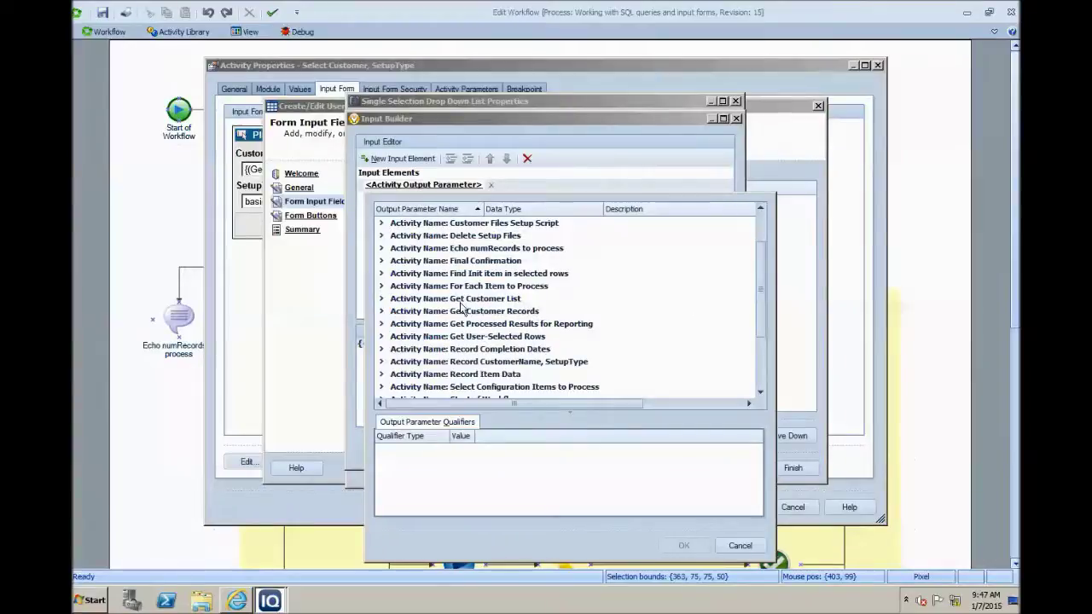
left_click(382, 300)
left_click(431, 338)
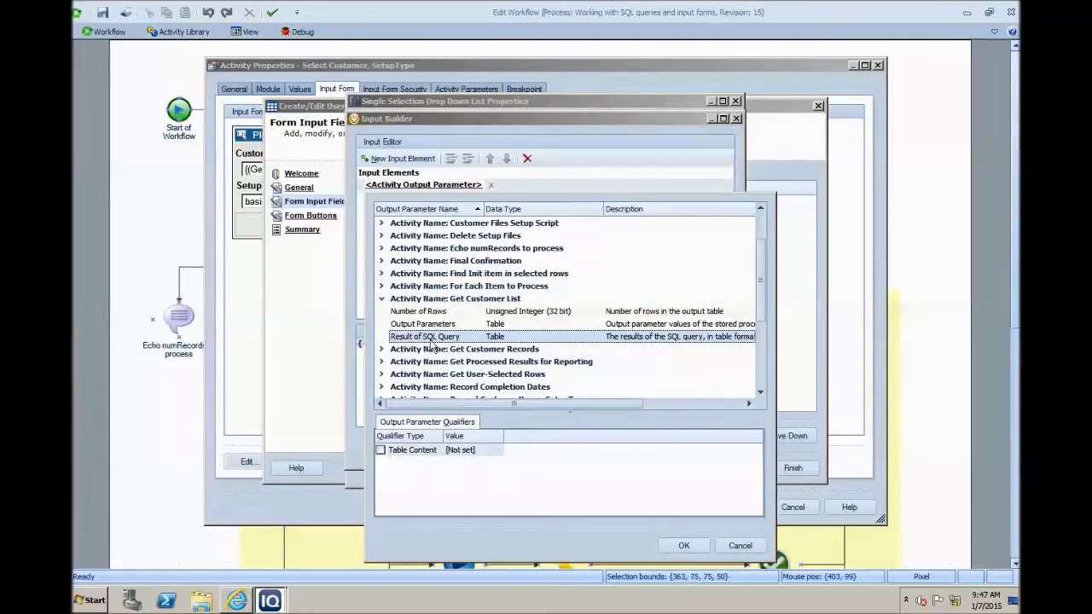
Limit the query result's table content to One Column with column index 1, accept the list input, and open the SetupType field's properties
left_click(381, 449)
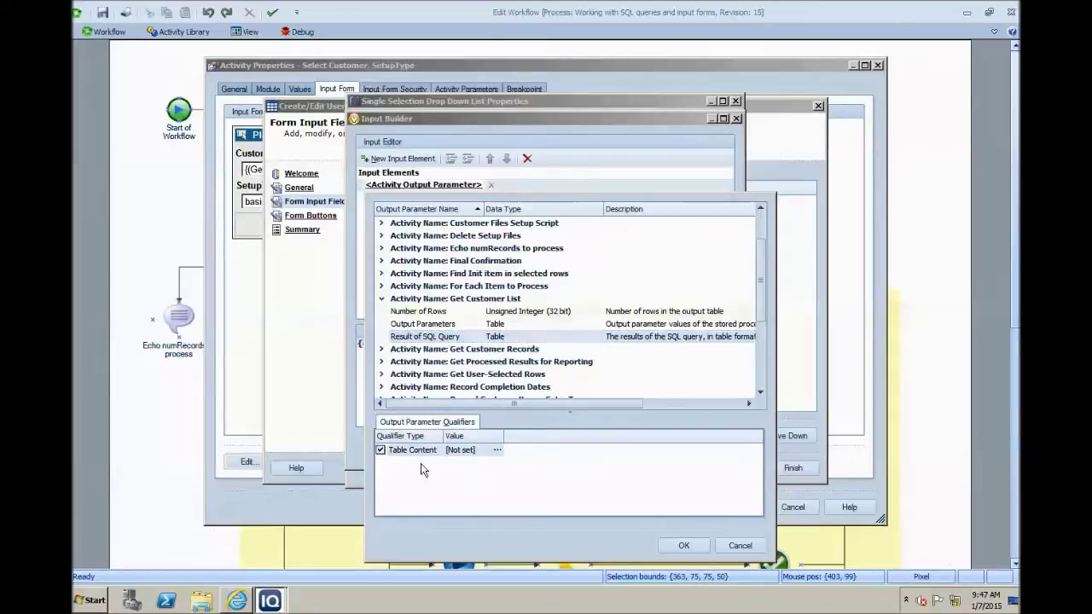
left_click(498, 452)
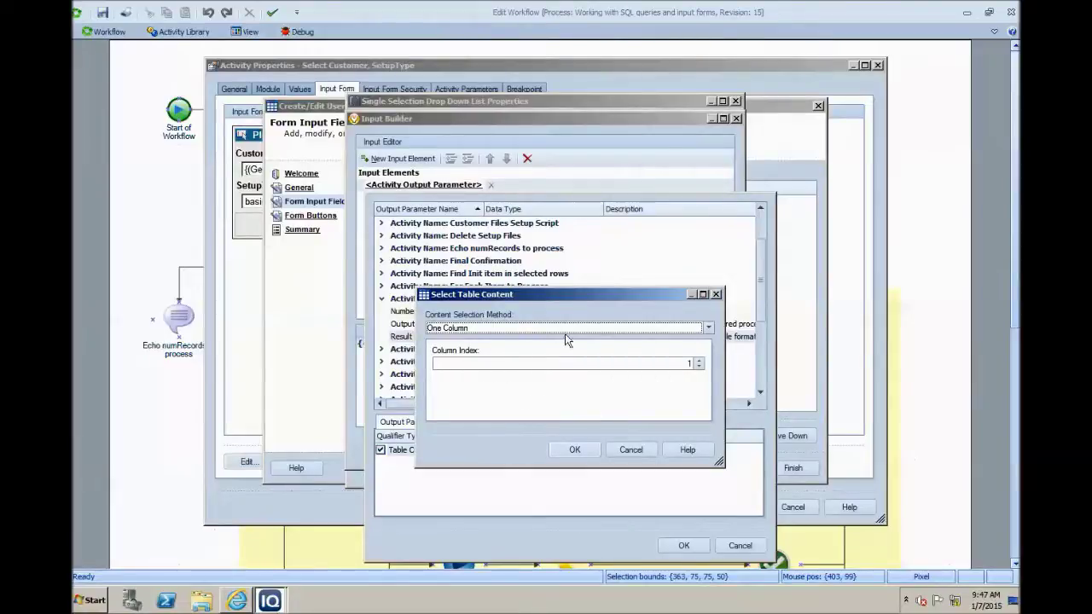
left_click(575, 450)
left_click(683, 545)
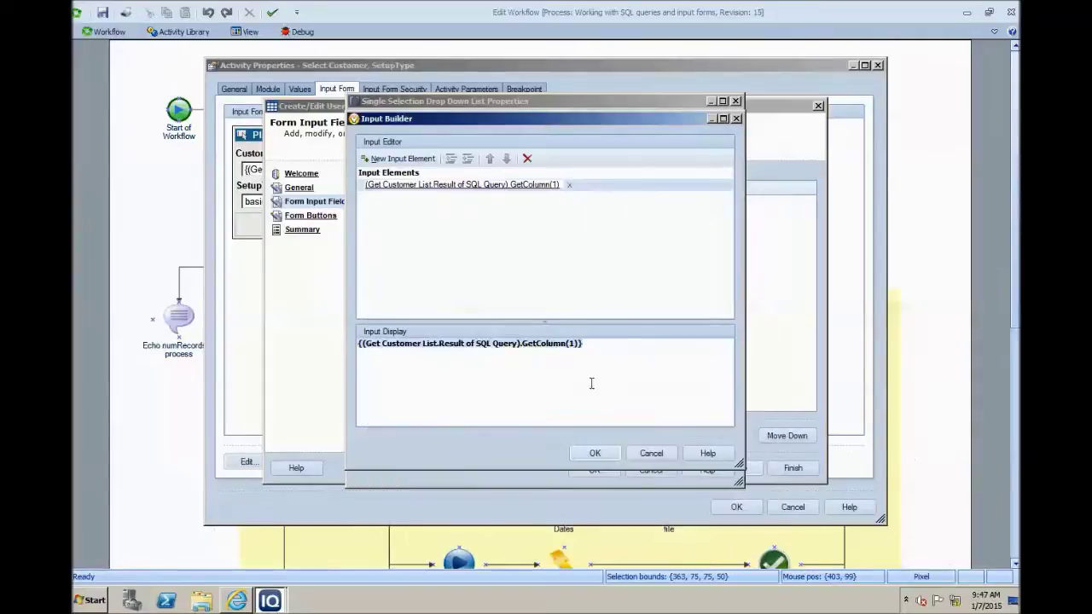
left_click(595, 453)
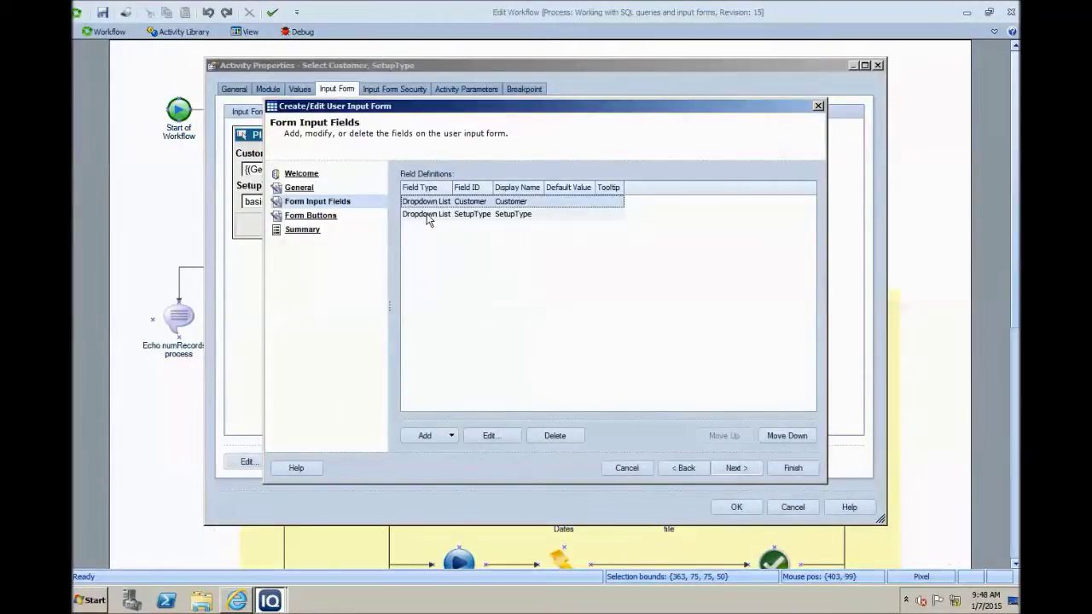
double_click(429, 215)
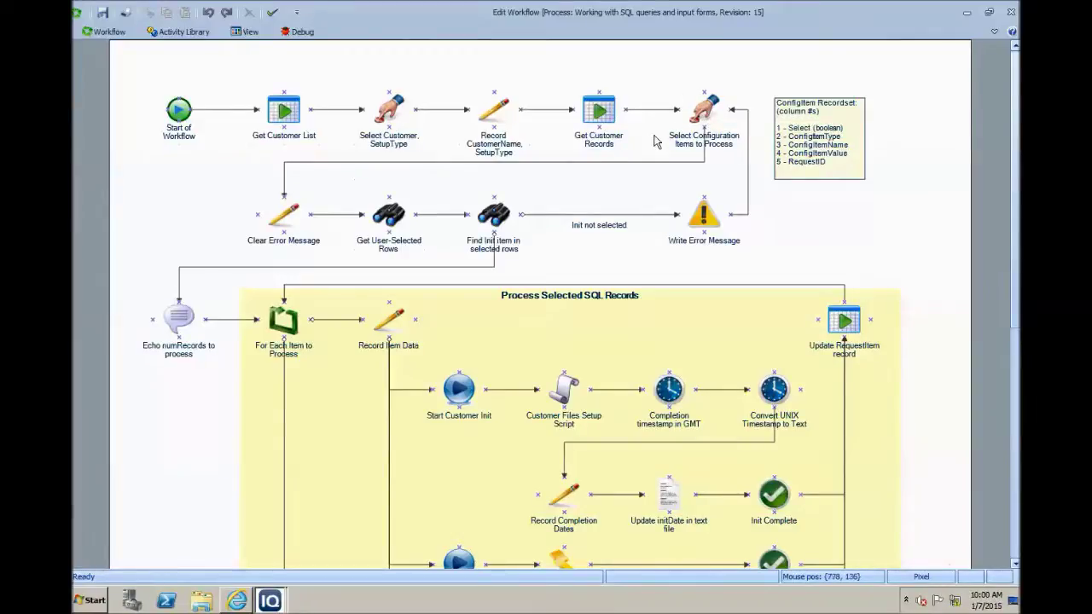
Show the Get Customer Records activity's values with a wider Value column and the connection string, database type and authentication groups collapsed
left_click(603, 116)
double_click(603, 115)
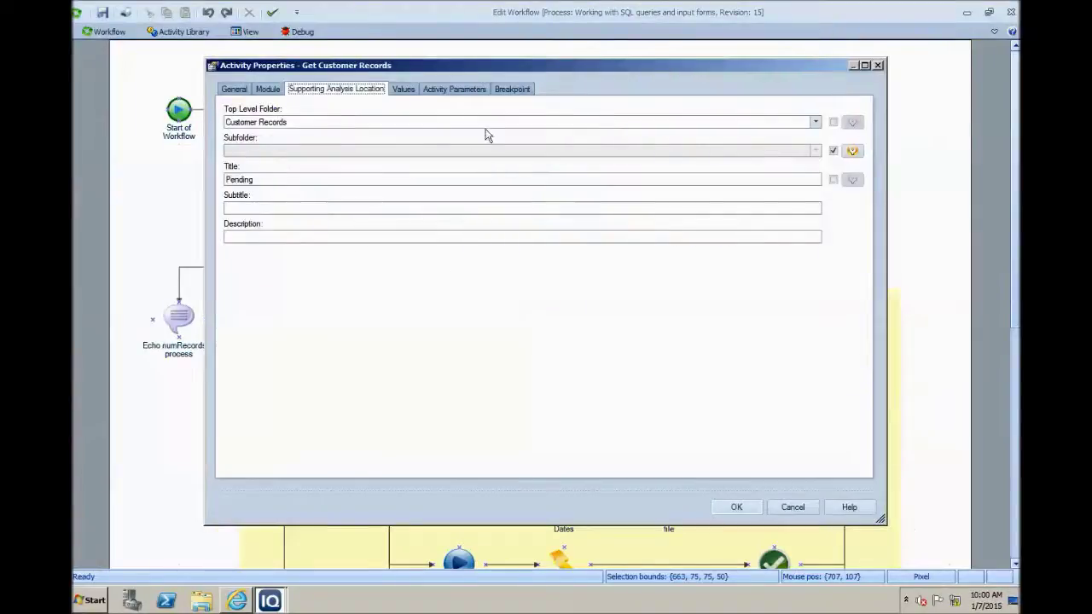
left_click(404, 90)
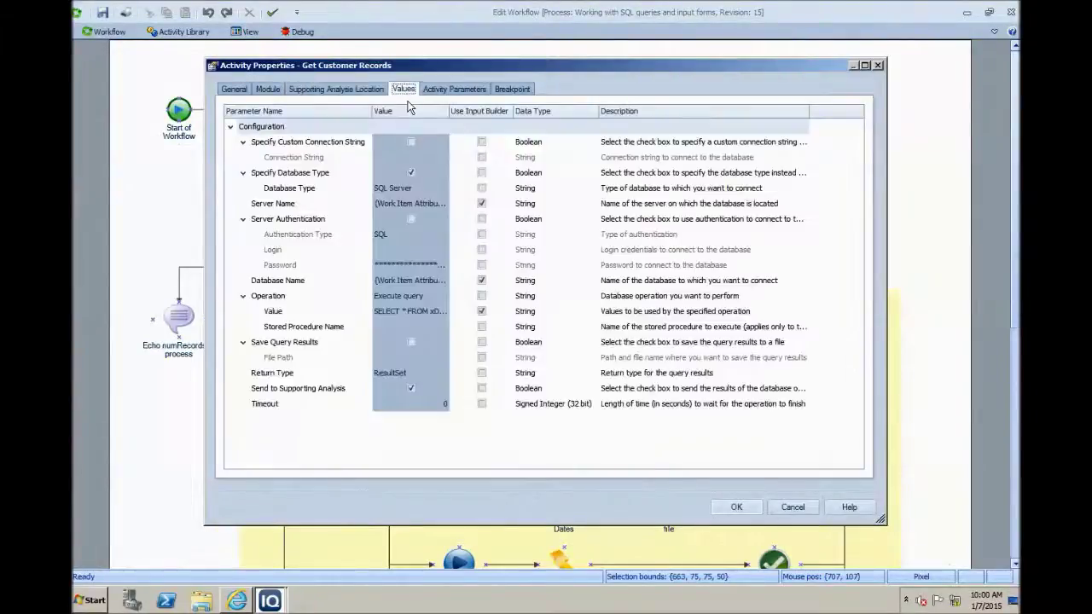
left_click_drag(447, 112, 543, 112)
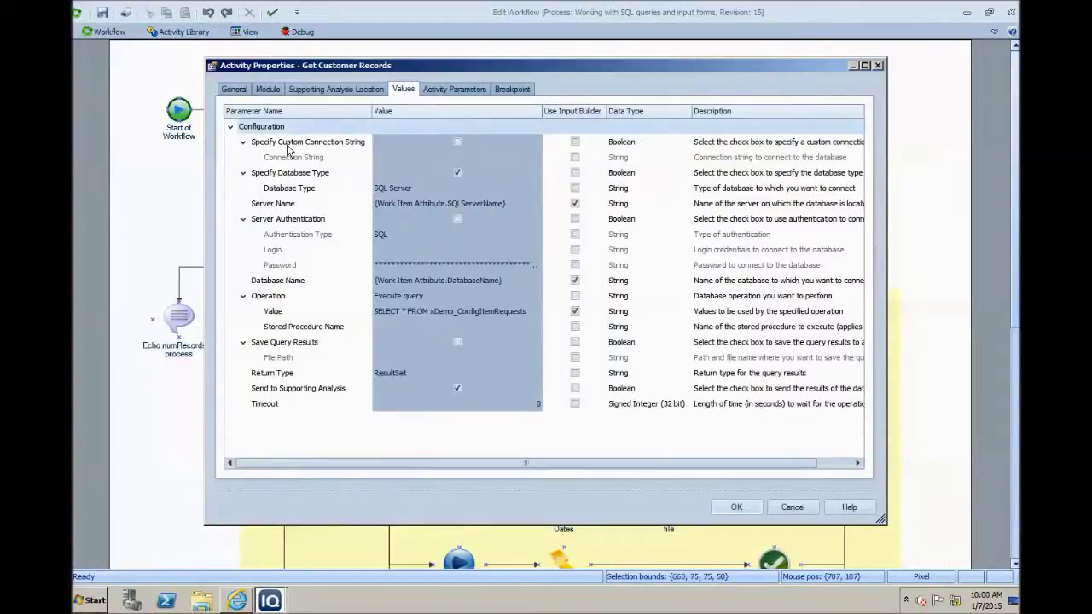
left_click(242, 141)
left_click(243, 157)
left_click(243, 187)
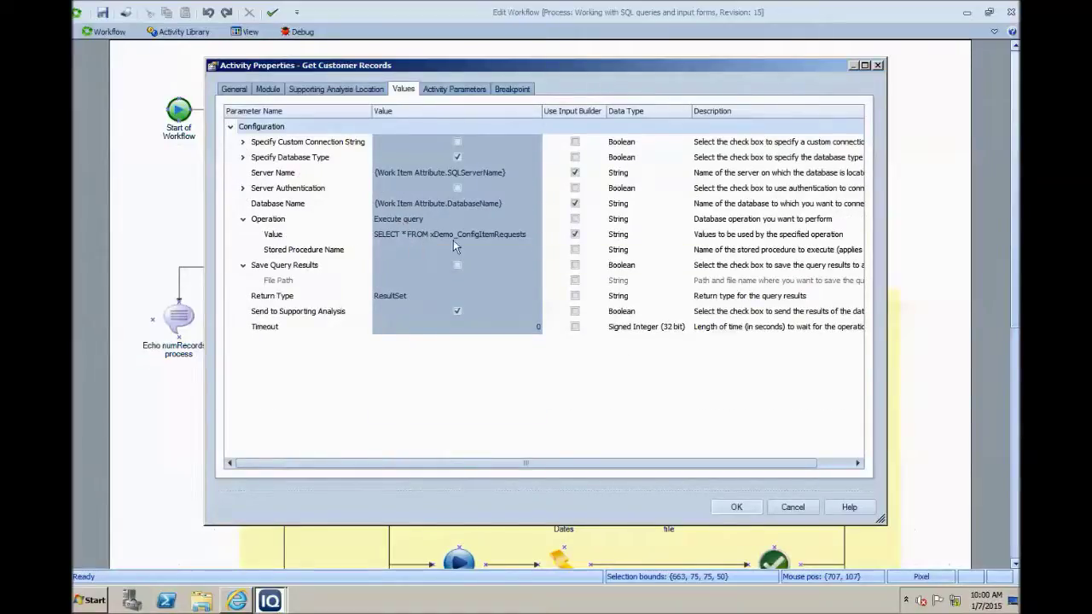
Examine the input elements of the Get Customer Records query, including its SELECT text, and cancel out of the input builder
left_click(530, 234)
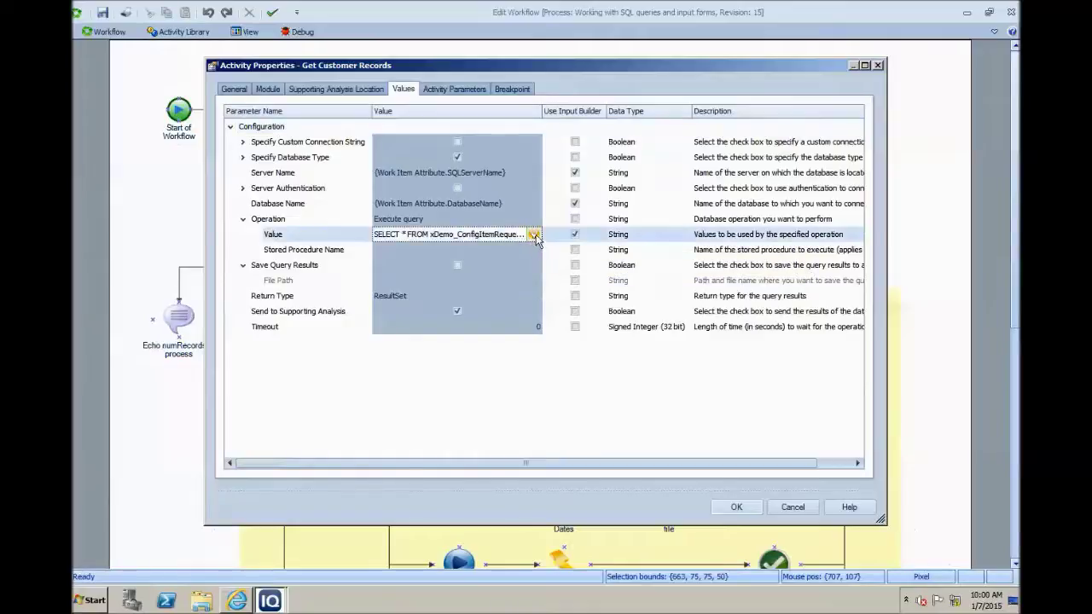
left_click(533, 234)
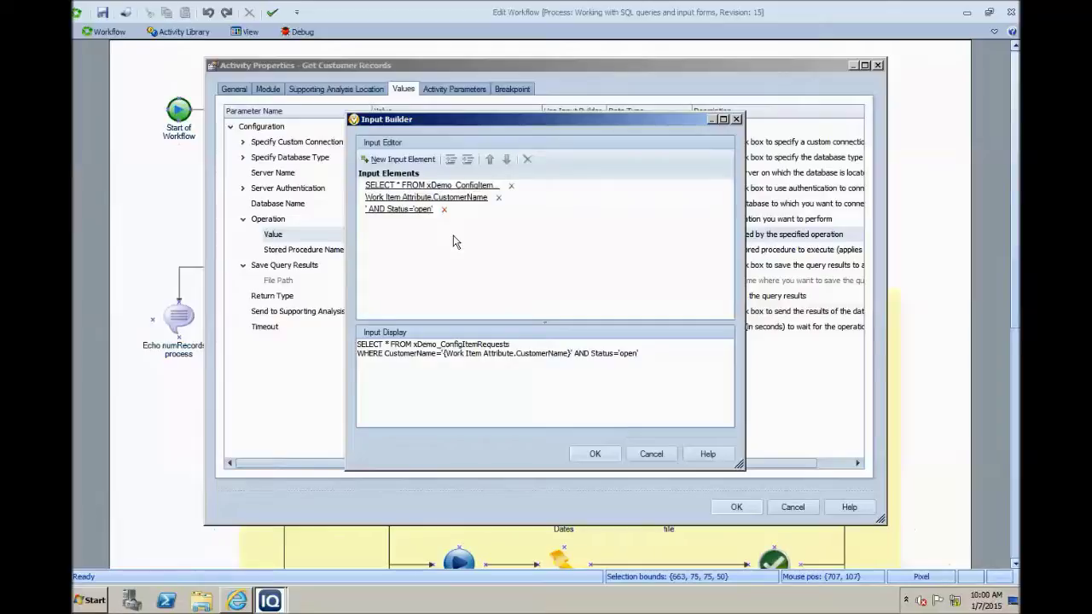
double_click(445, 186)
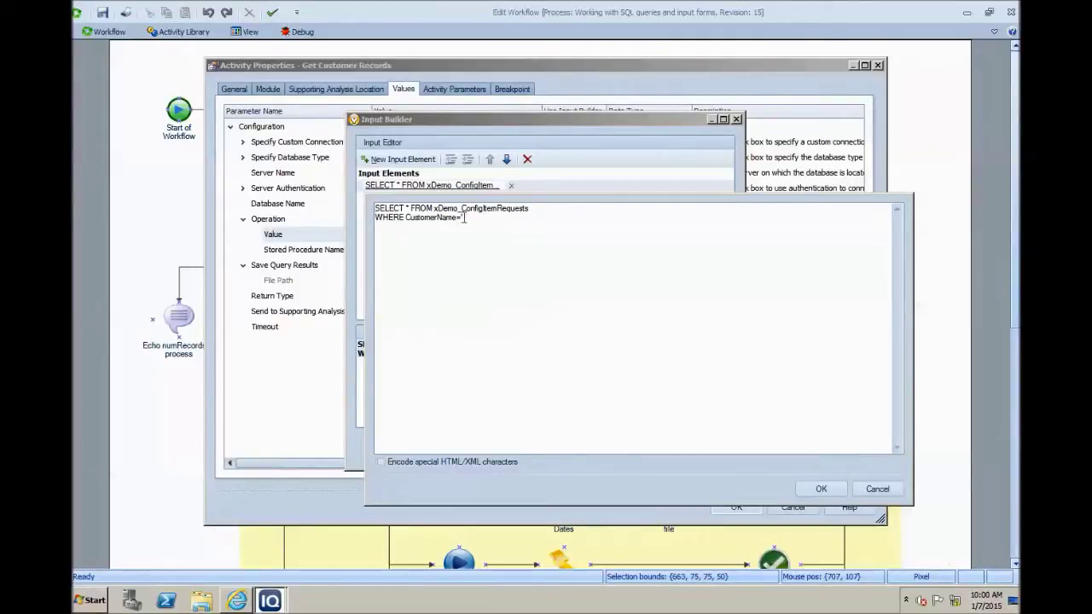
left_click(819, 489)
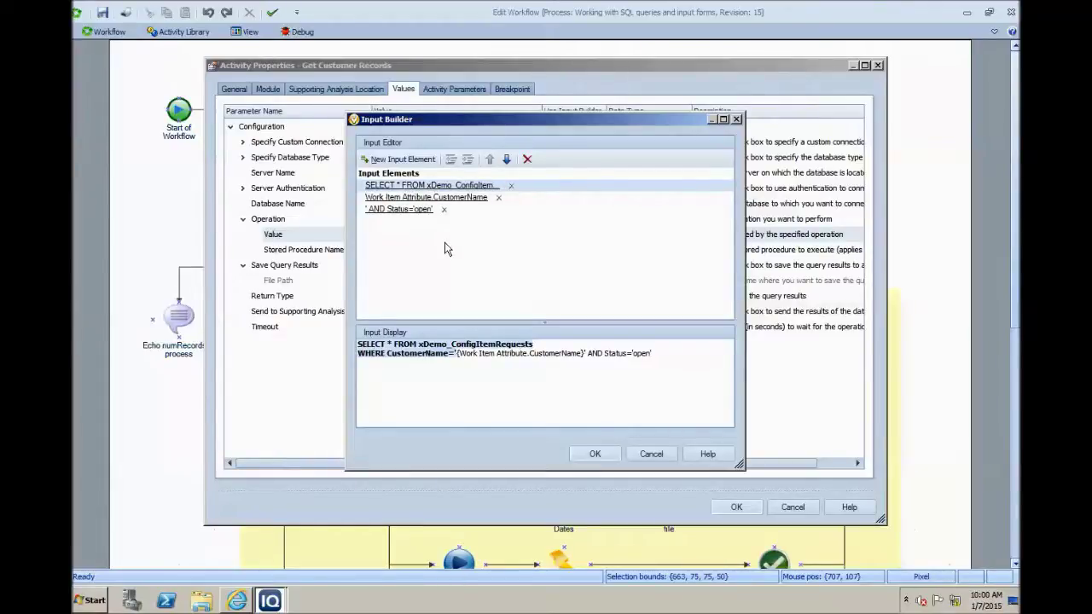
left_click(648, 454)
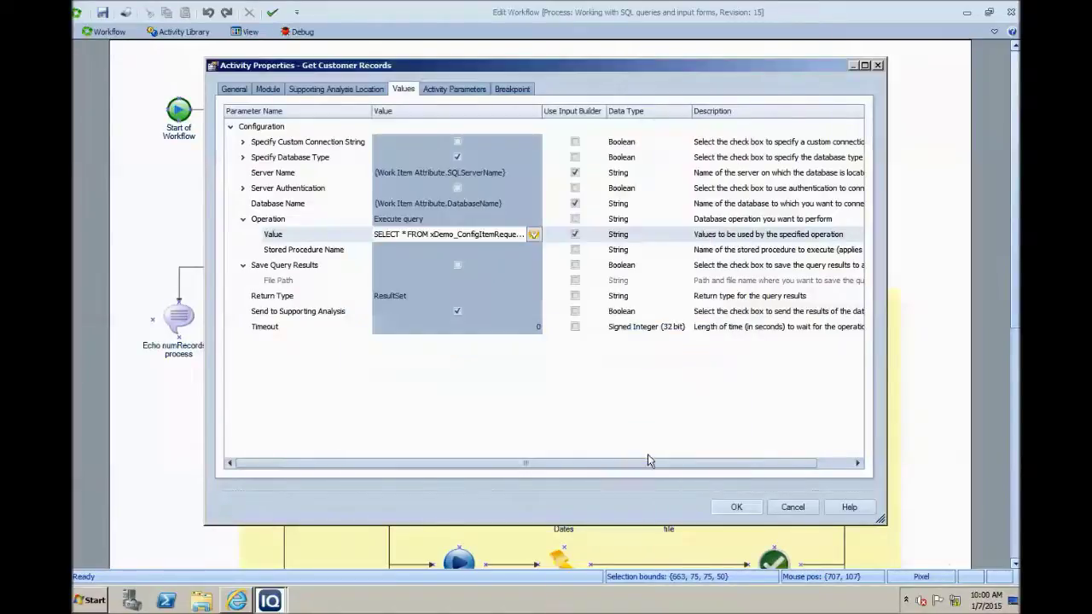
Examine the Get Customer Records activity's supporting analysis location and its Send to Supporting Analysis option
left_click(355, 90)
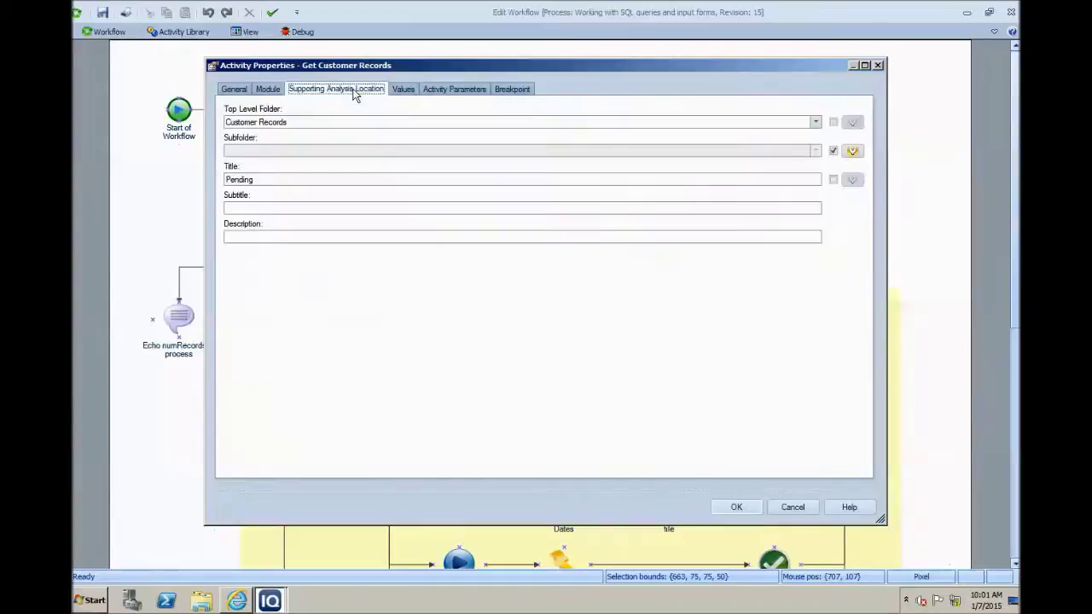
left_click(402, 91)
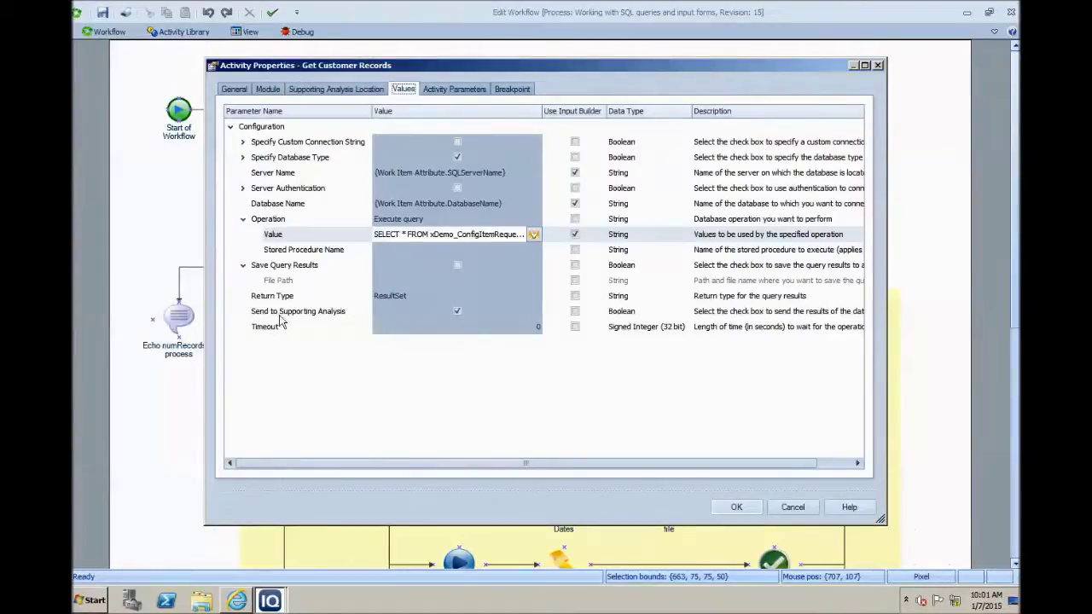
left_click(324, 314)
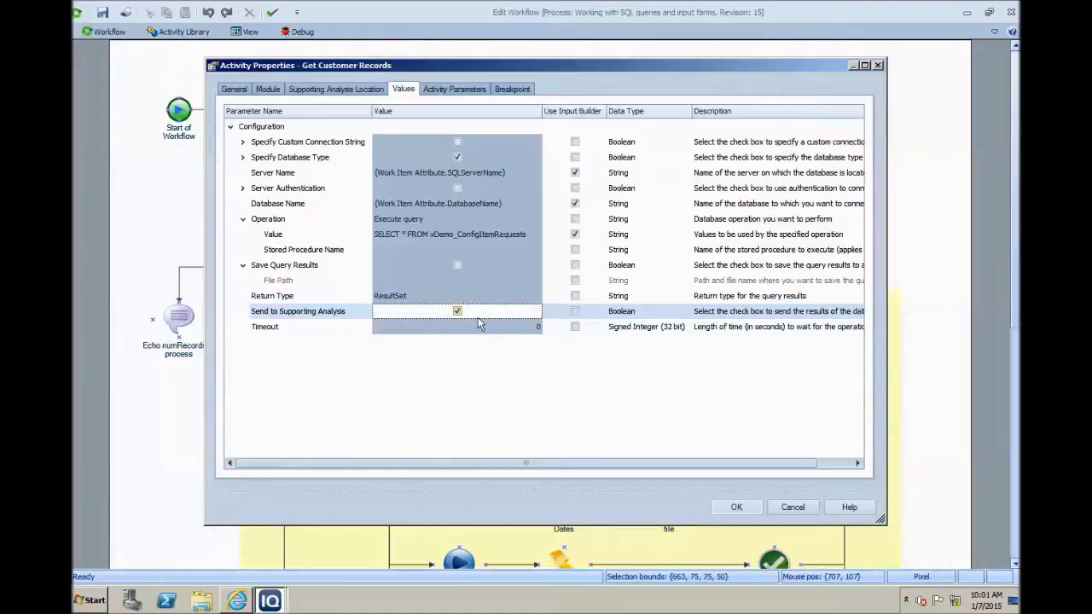
Examine the input element defining the supporting analysis Subfolder, and cancel out of the Get Customer Records properties
left_click(351, 91)
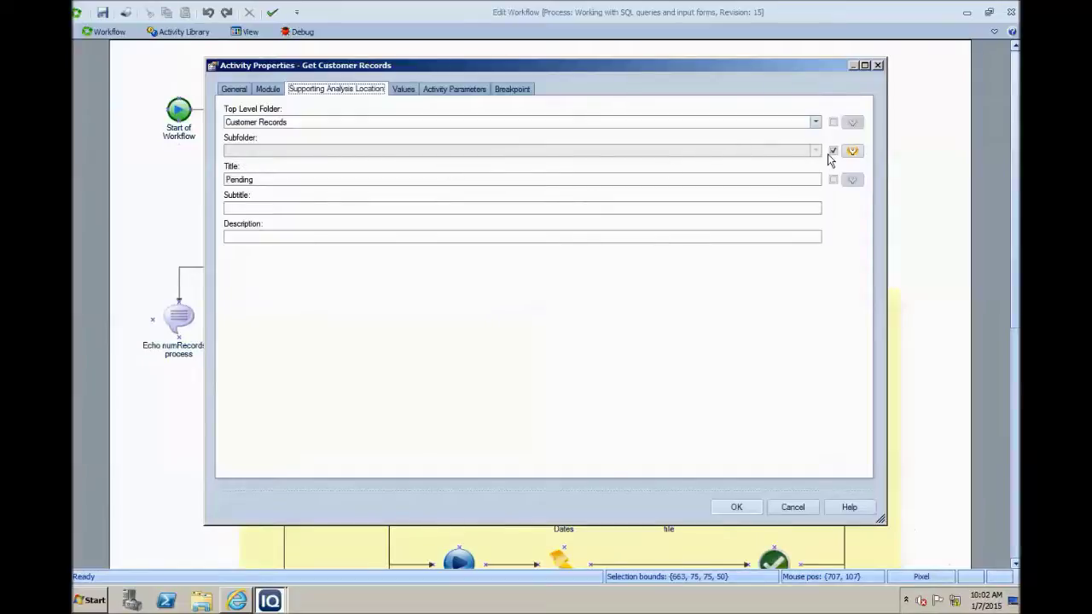
left_click(852, 151)
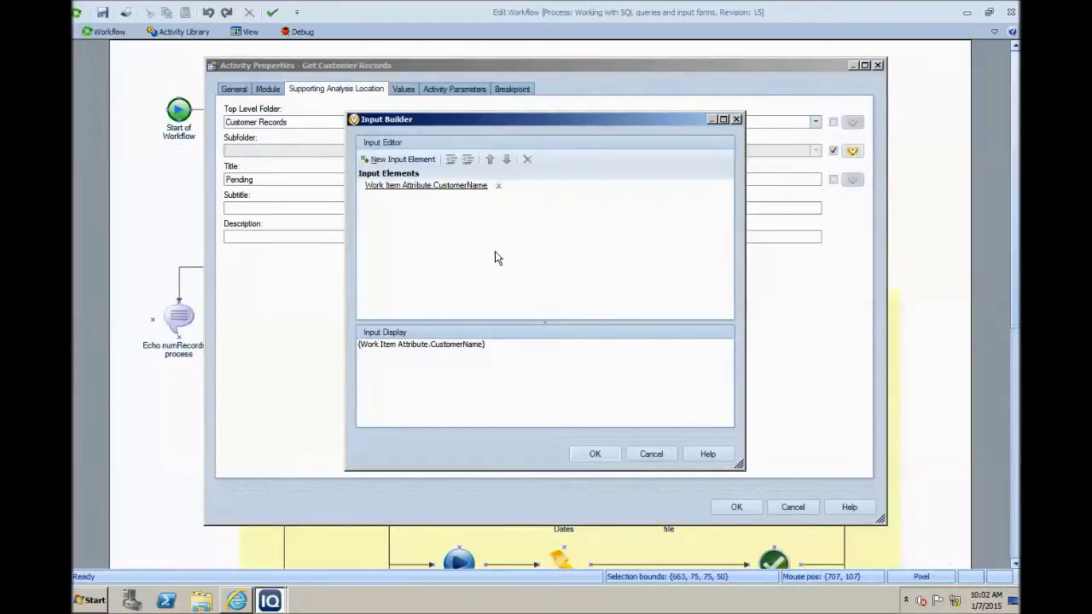
left_click(651, 455)
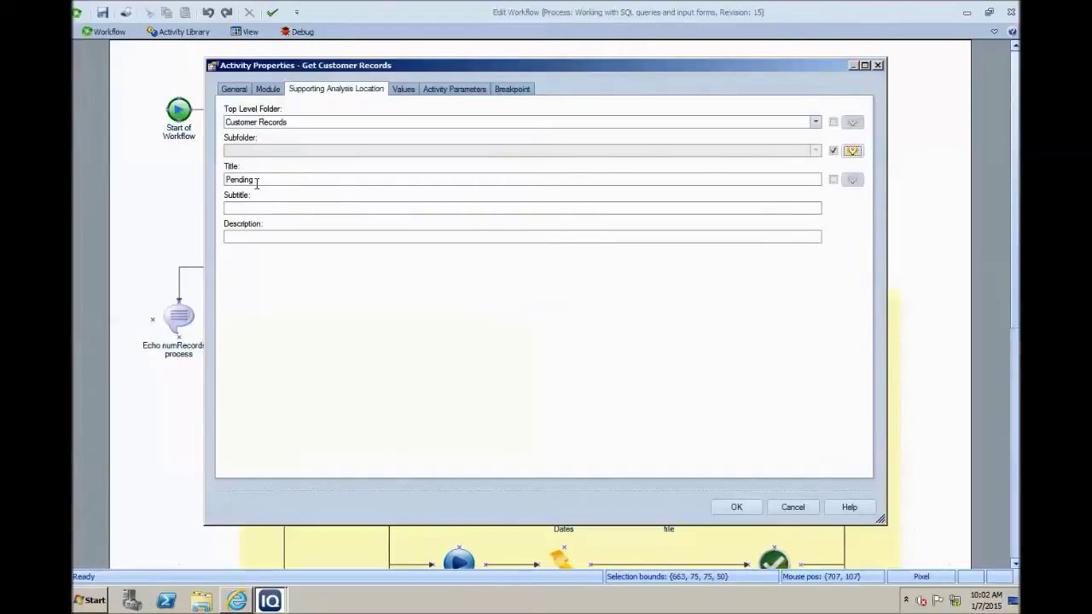
left_click(792, 507)
left_click(678, 198)
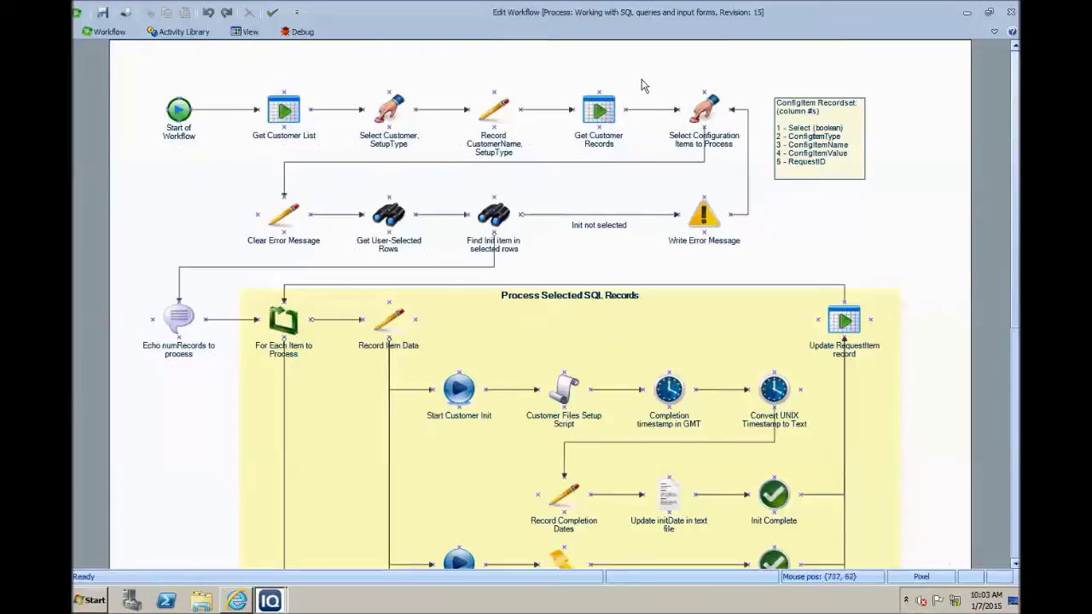
Open the Select Configuration Items to Process activity's input form preview and widen the dialog to show all table columns
left_click(704, 110)
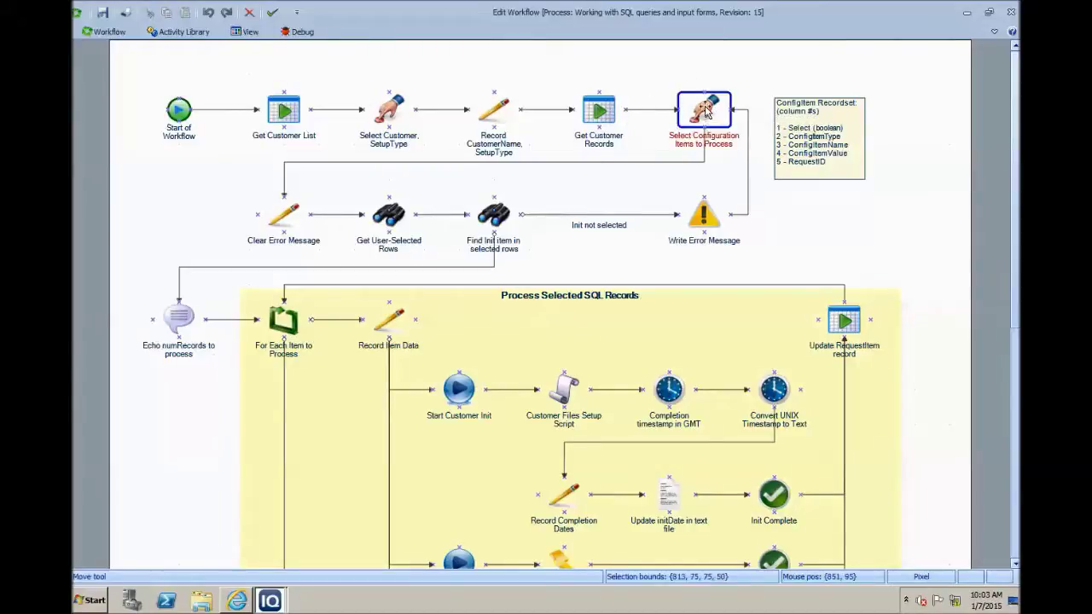
double_click(704, 111)
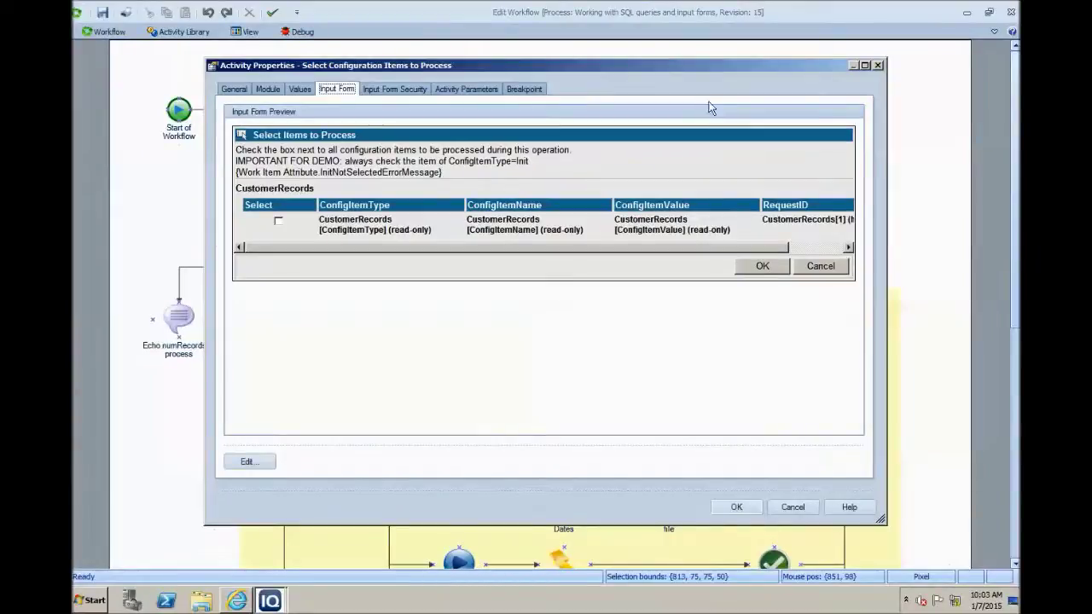
left_click_drag(722, 73, 670, 75)
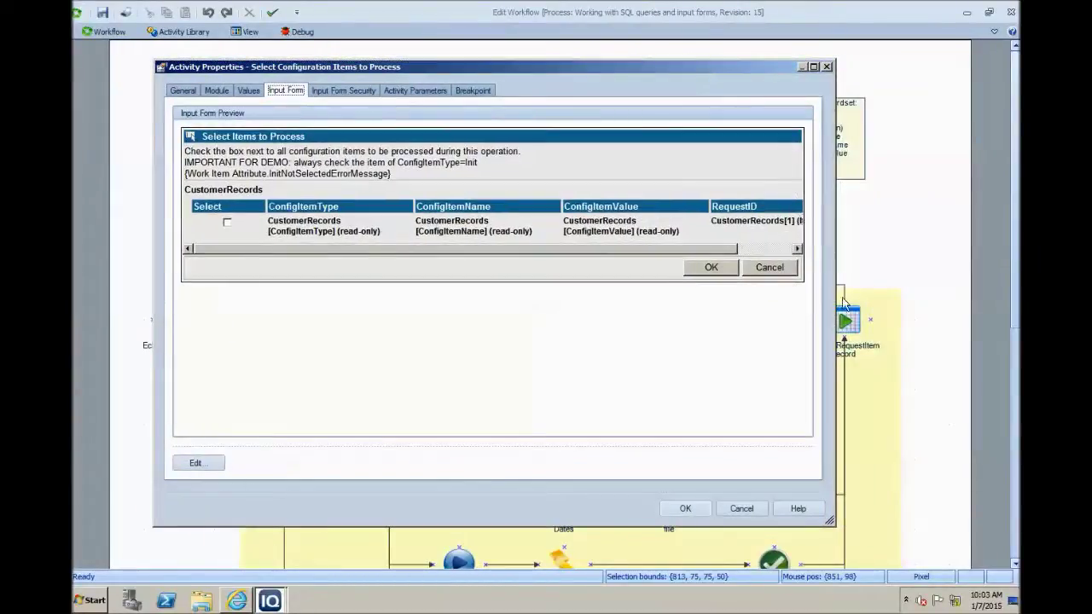
left_click_drag(834, 290, 925, 288)
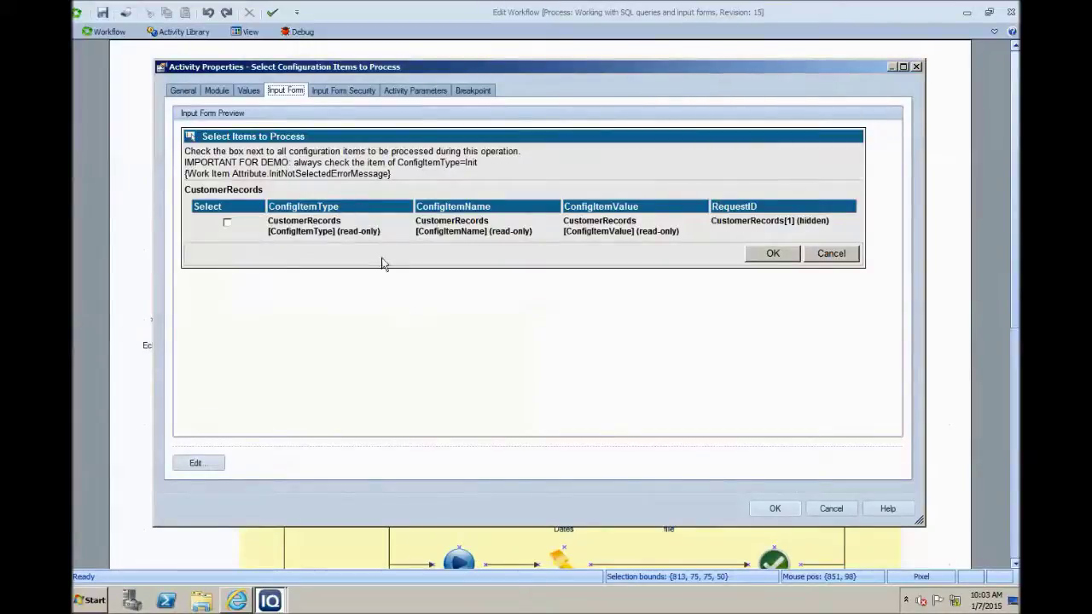
Open the Select Items to Process form for editing and examine its description's input elements, cancelling out of the input builder
left_click(197, 464)
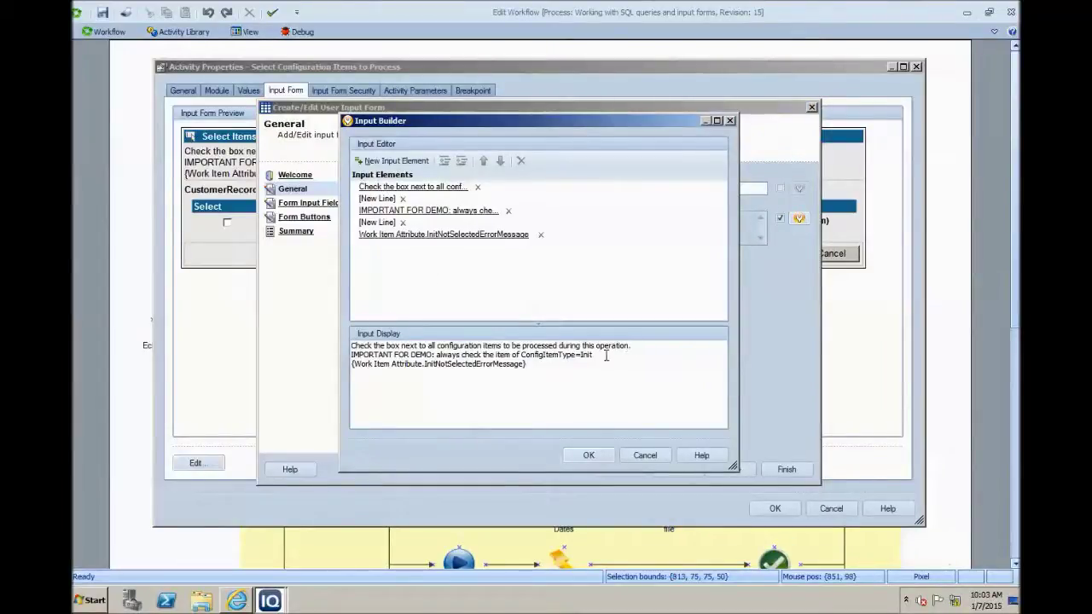
left_click_drag(593, 355, 325, 341)
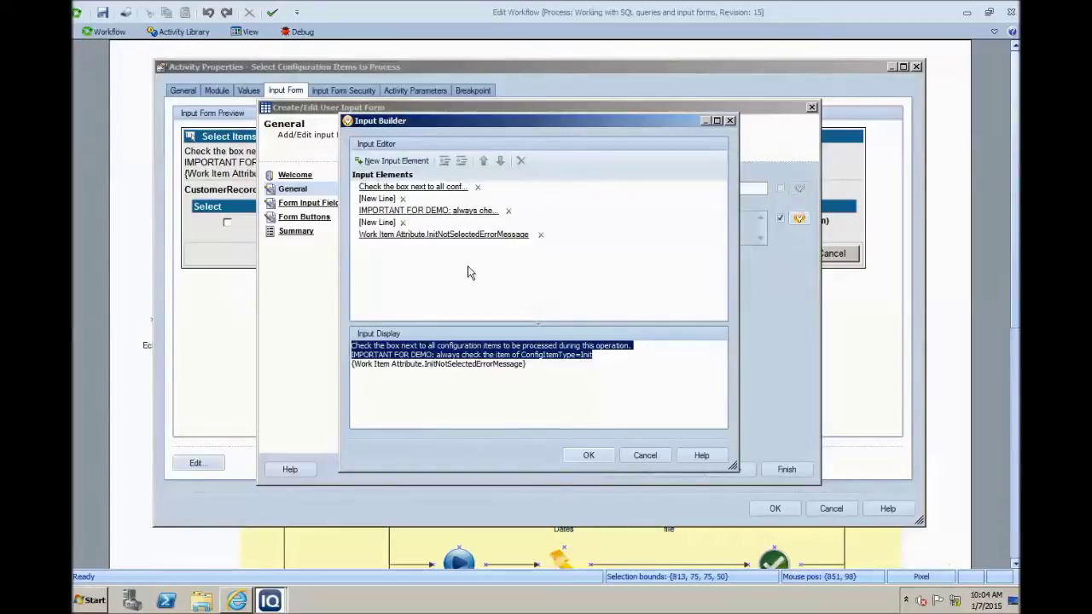
left_click(646, 455)
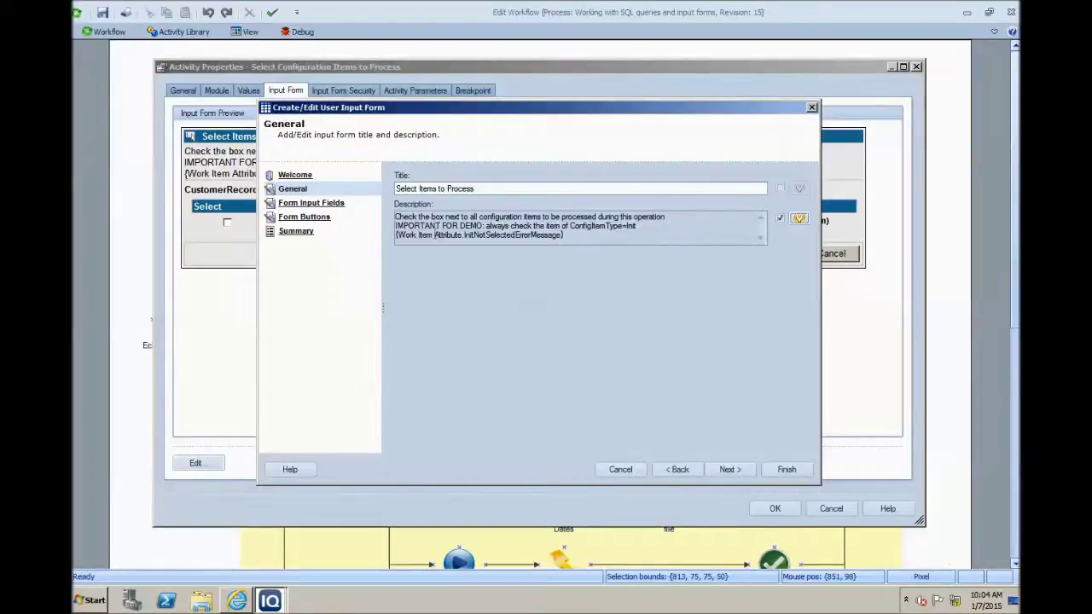
Open the form's input field definitions and review the field types that can be added
left_click(340, 204)
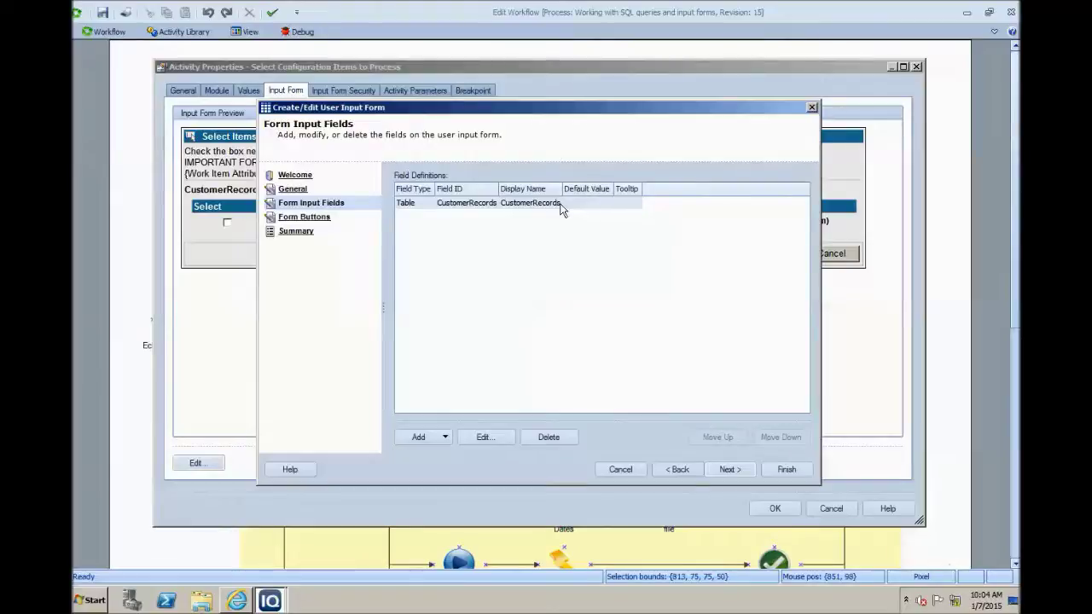
left_click(432, 436)
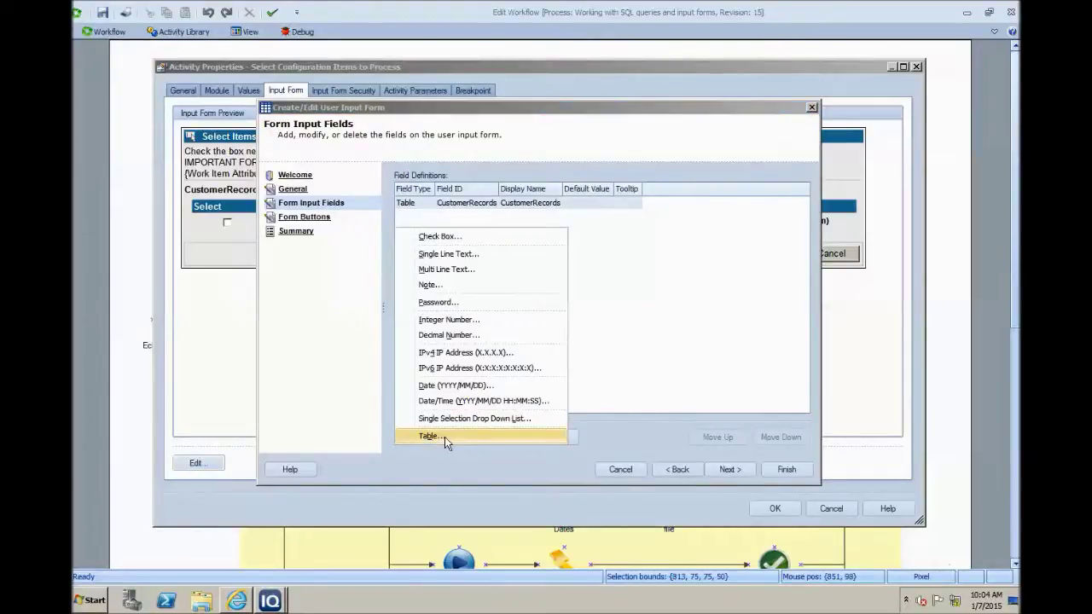
left_click(585, 378)
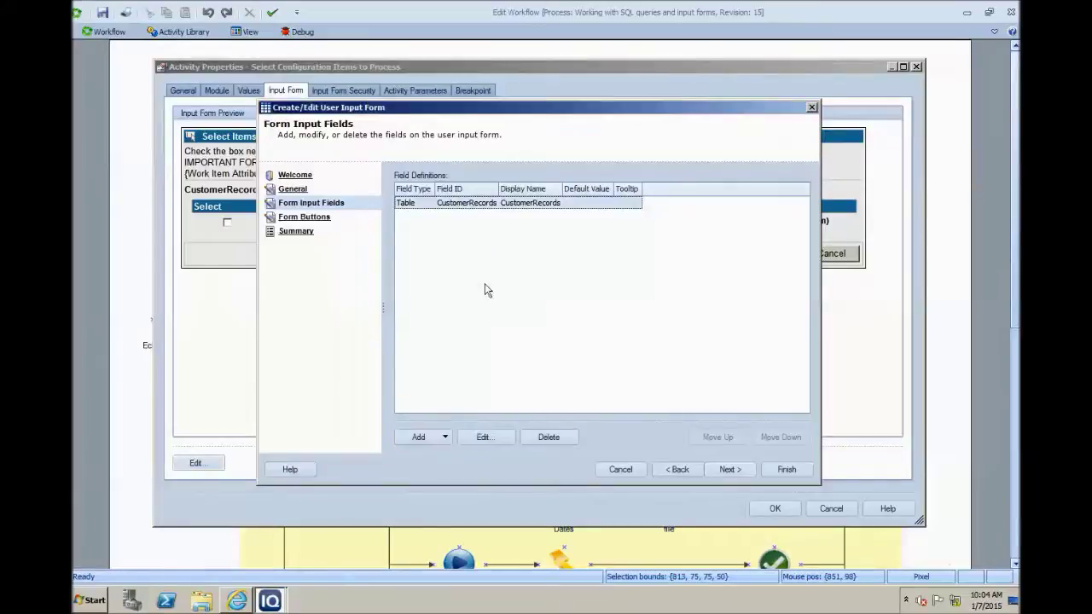
Open the CustomerRecords table field and examine the input element defining its source table, cancelling out of the input builder
double_click(425, 206)
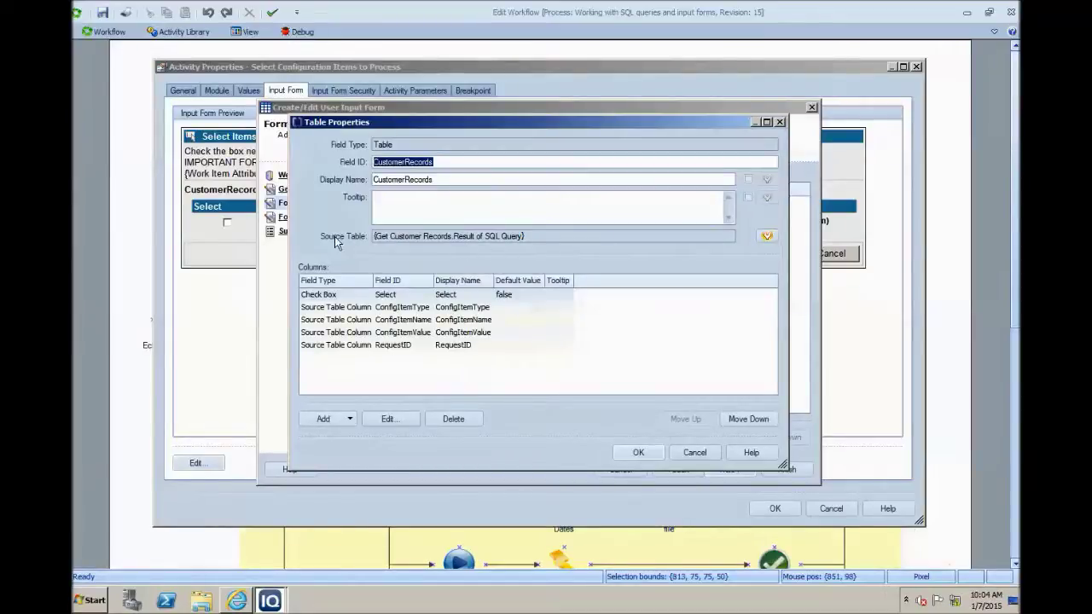
left_click(767, 238)
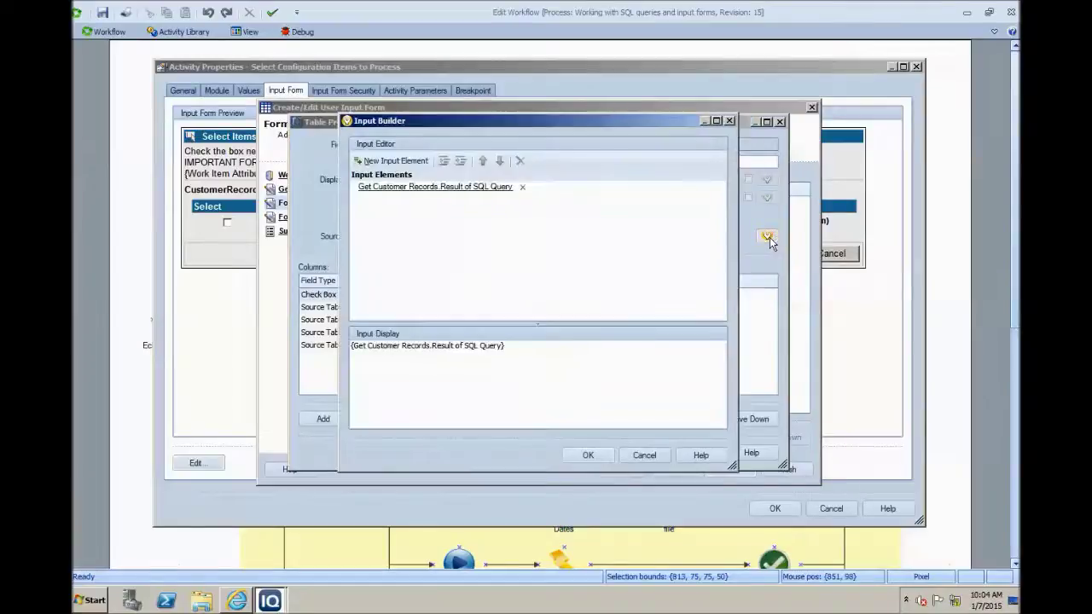
left_click(408, 189)
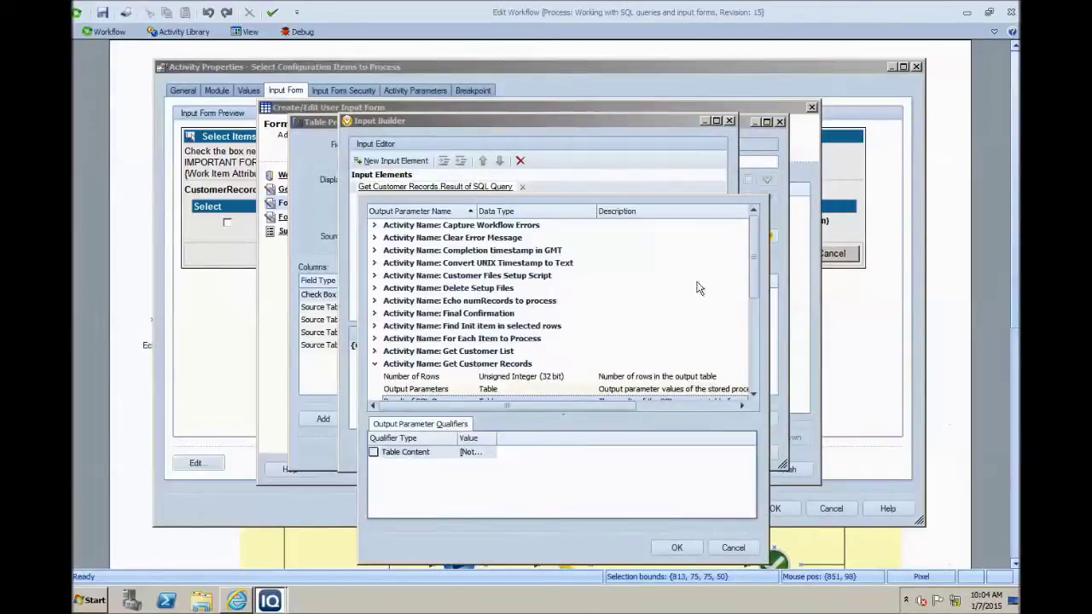
left_click_drag(757, 265, 754, 293)
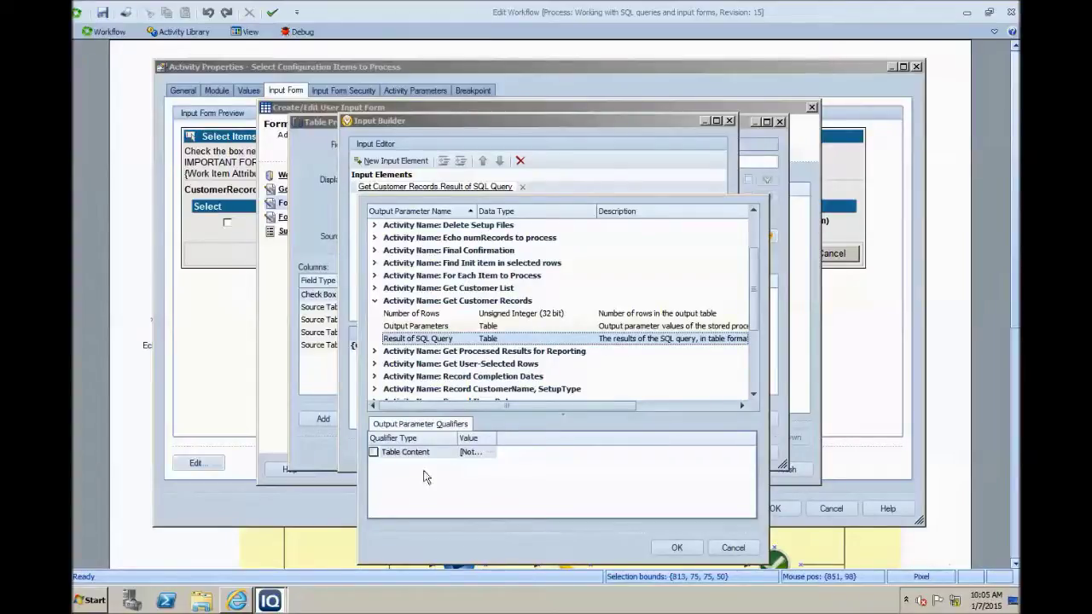
left_click(671, 548)
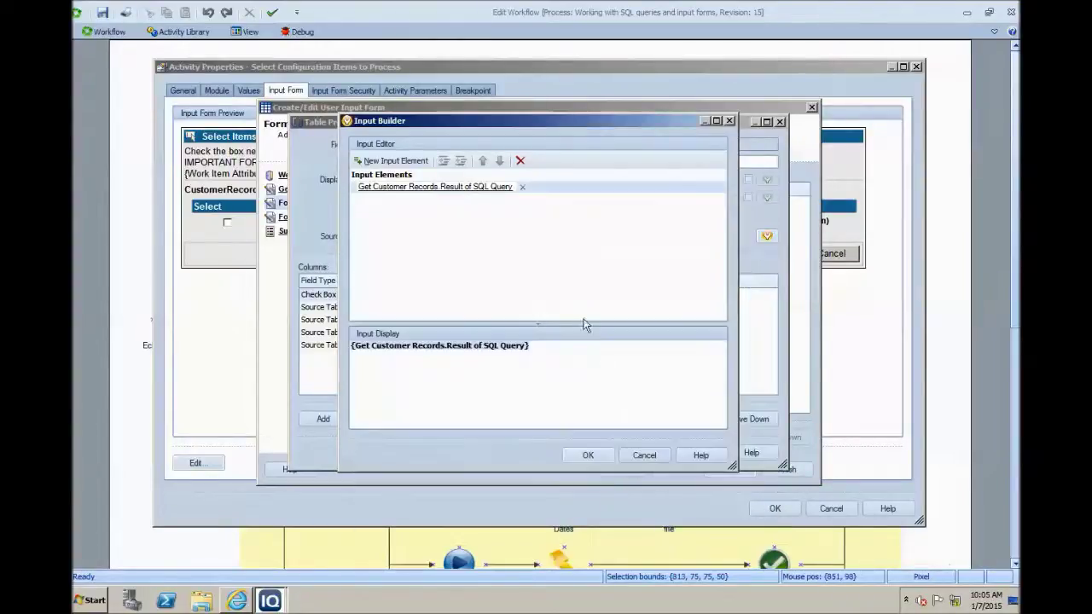
left_click(634, 447)
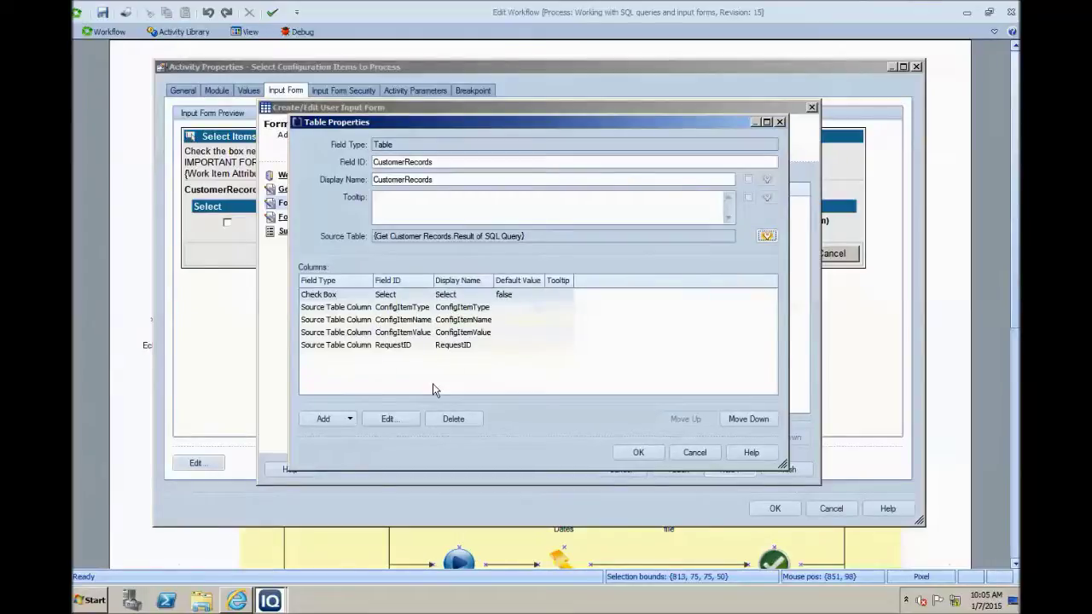
Examine the Select check box column's field type and default value options, cancelling out of its properties
left_click(345, 295)
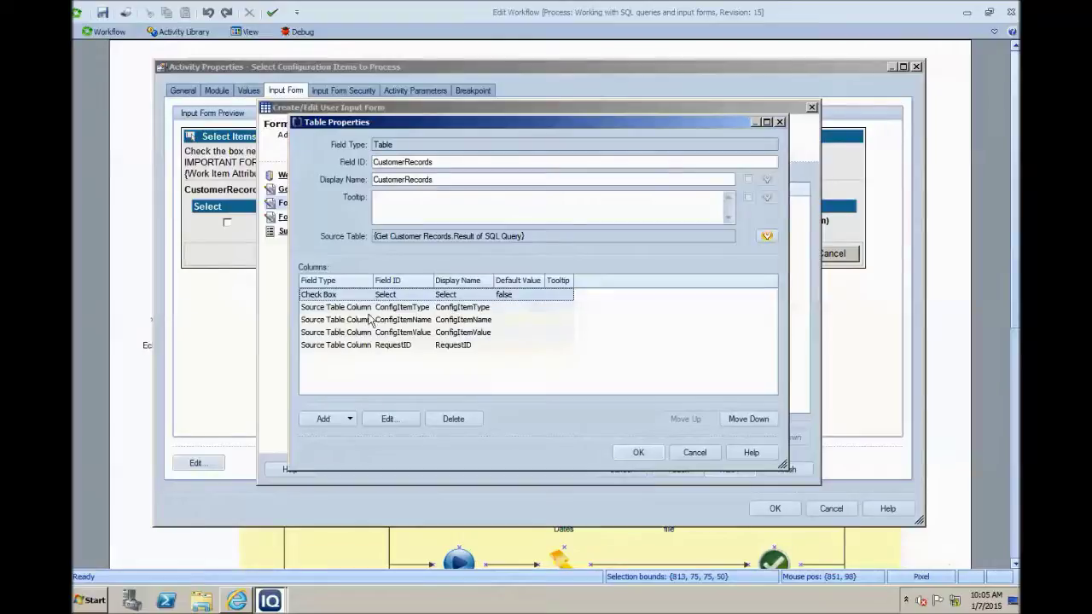
left_click(331, 419)
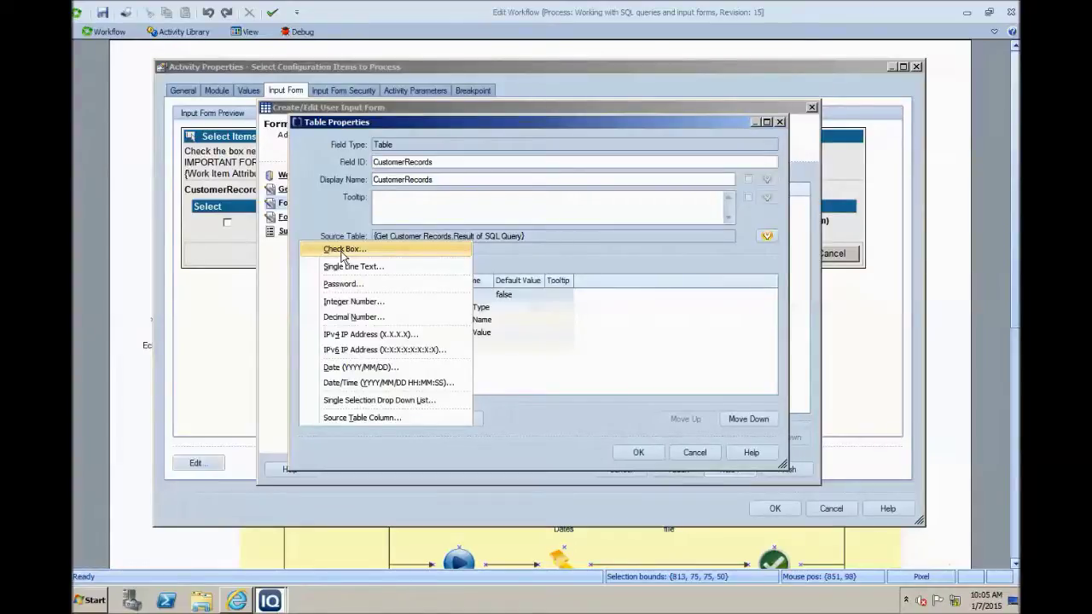
left_click(509, 390)
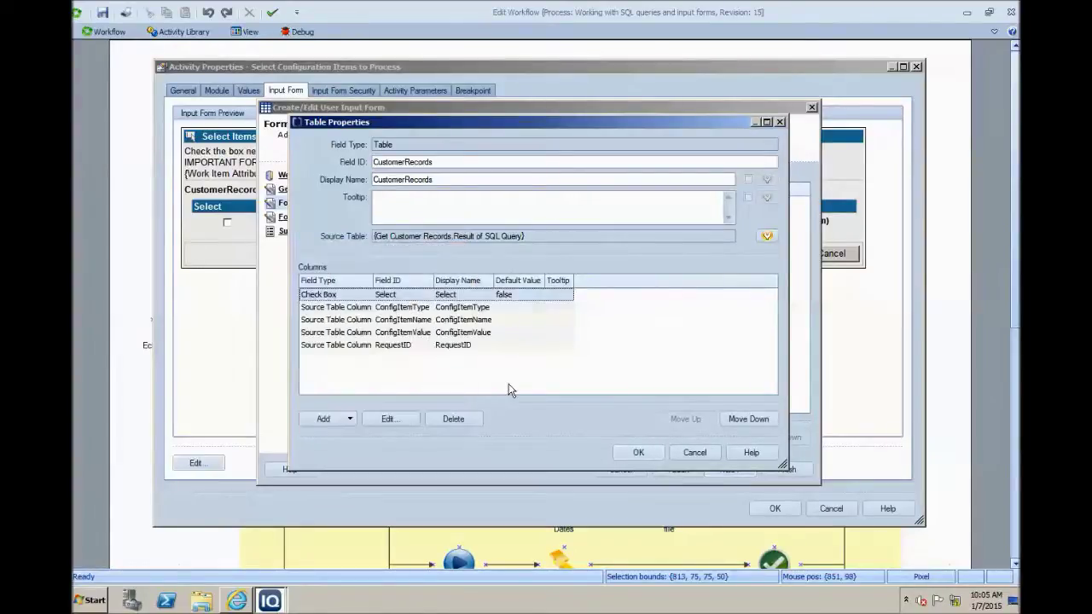
double_click(343, 297)
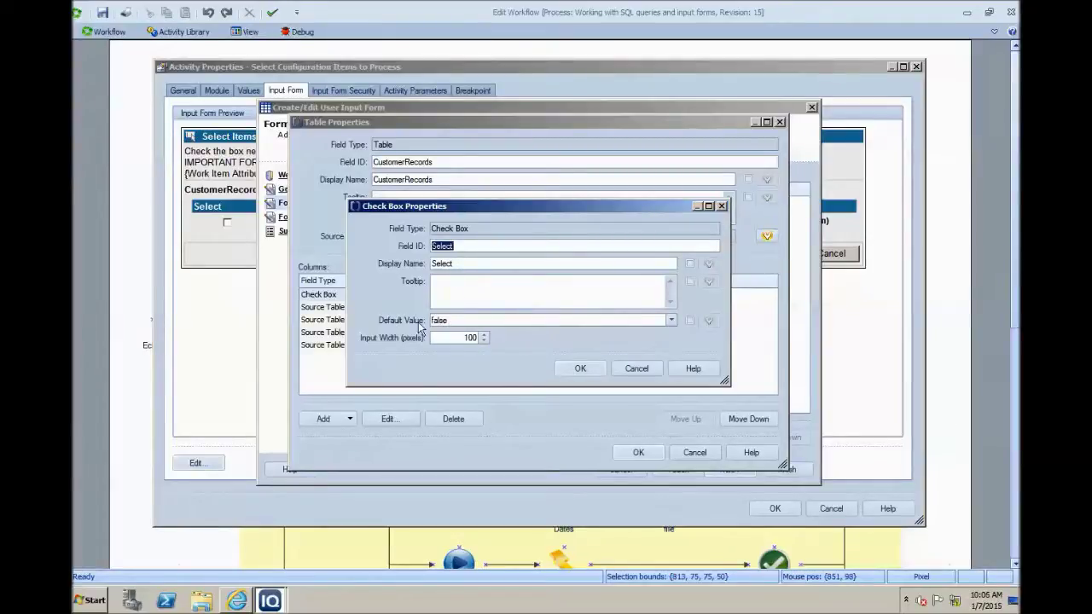
left_click(671, 320)
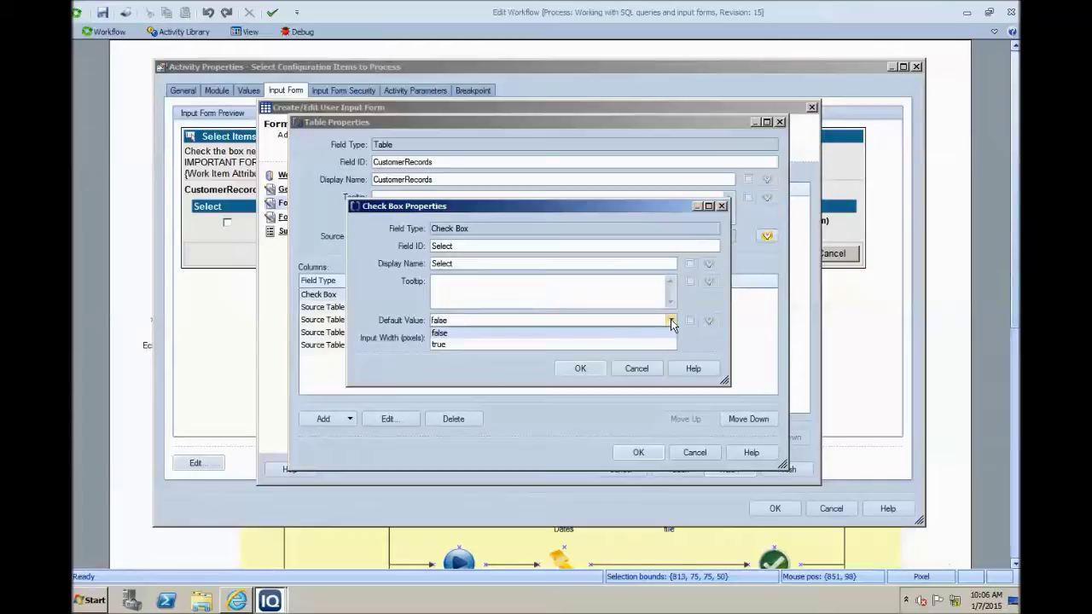
left_click(670, 320)
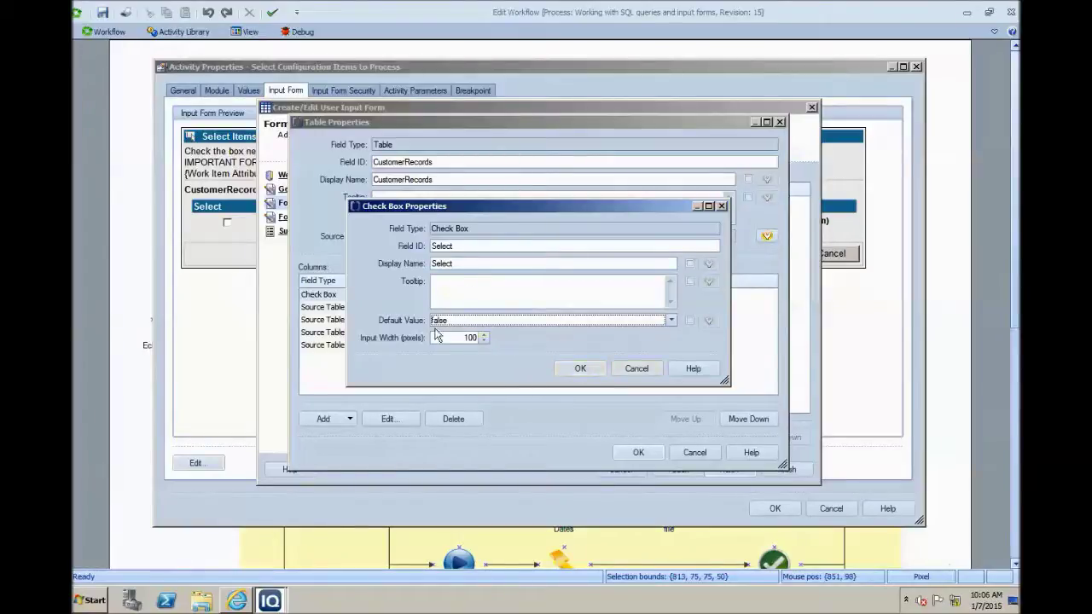
left_click(636, 369)
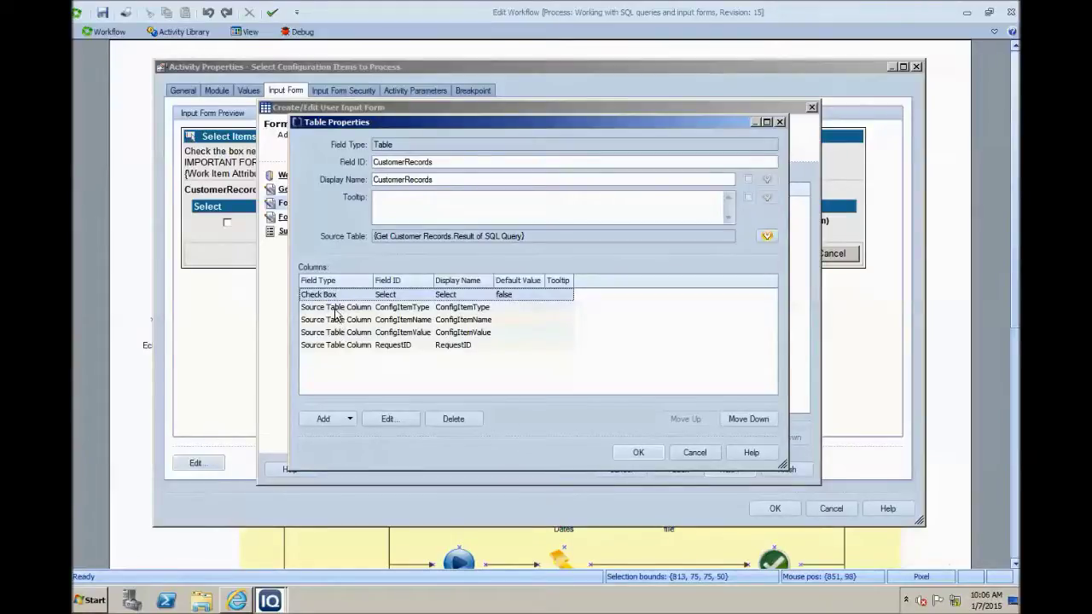
Review the Source Table Column type and examine how the ConfigItemType column is bound by column name, cancelling out of its properties
left_click(339, 423)
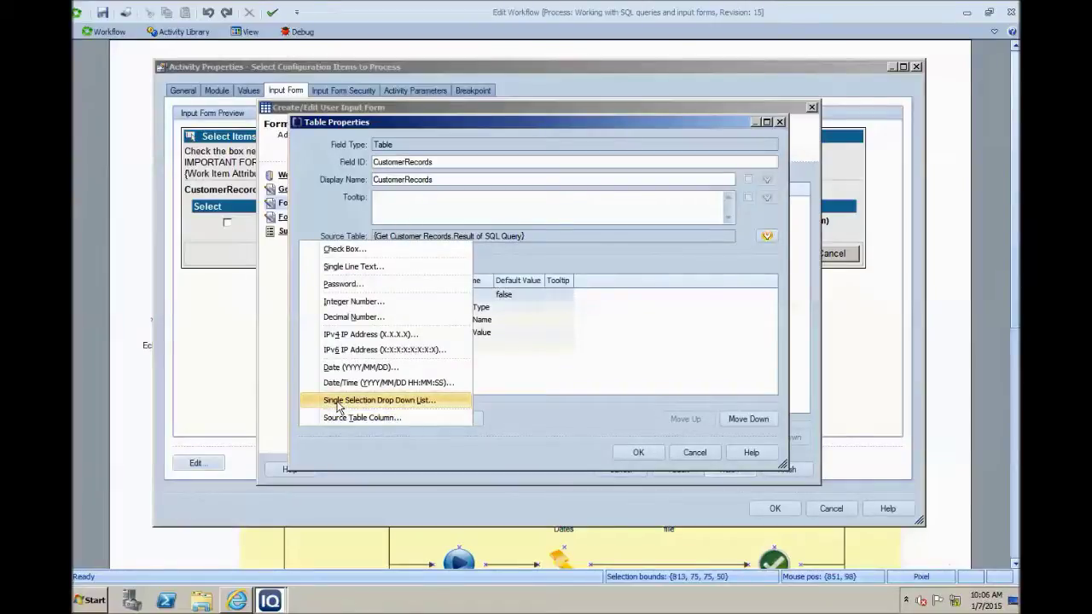
left_click(370, 419)
double_click(347, 309)
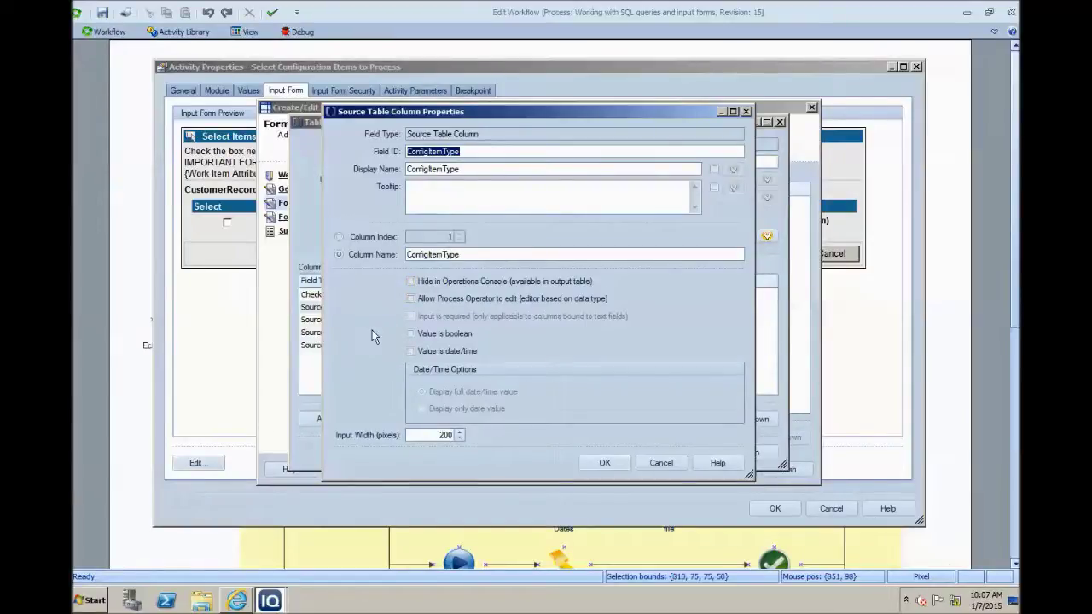
left_click(339, 255)
left_click(661, 462)
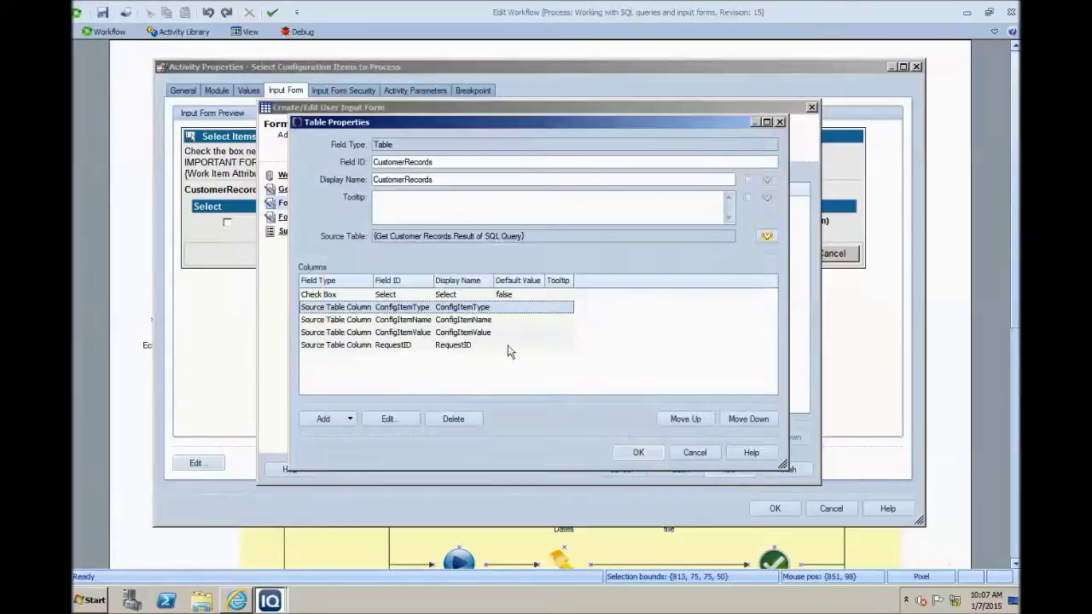
Examine the ConfigItemName column's properties and the options for reordering table columns, cancelling out of the column properties
double_click(341, 320)
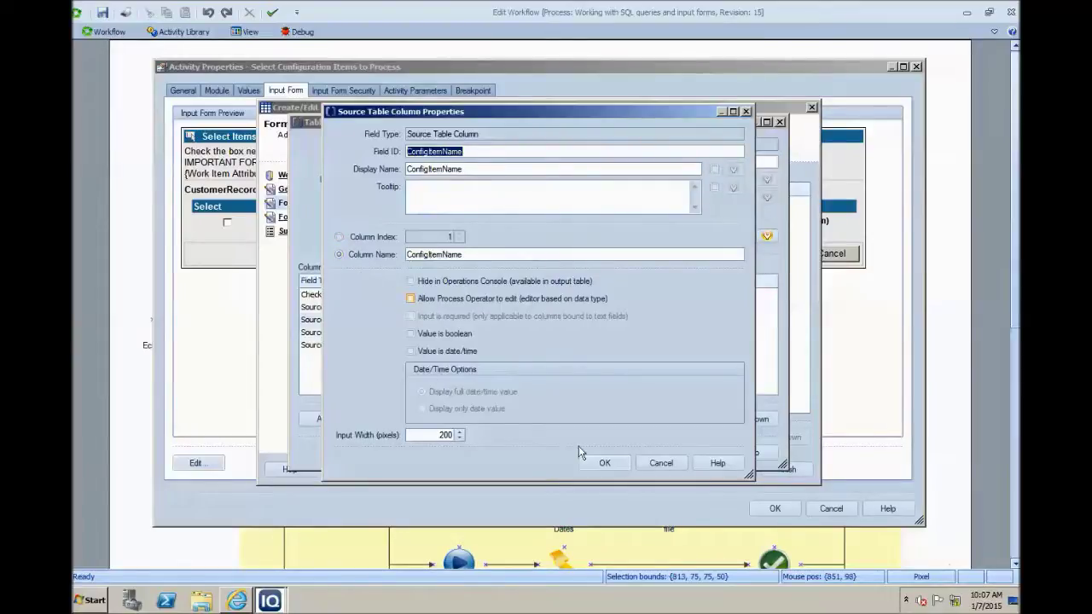
left_click(658, 462)
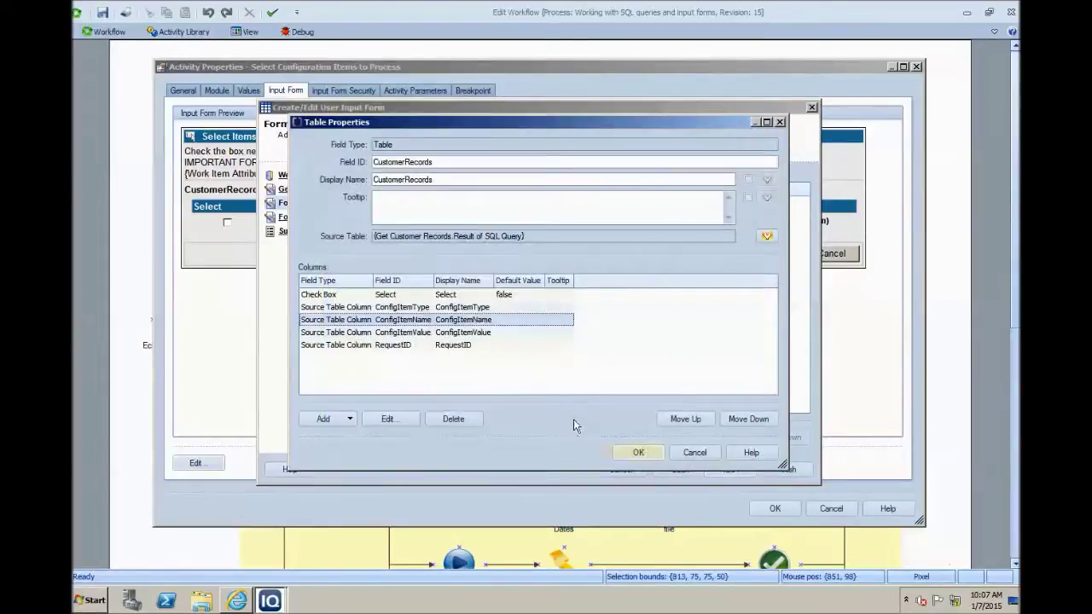
left_click(682, 420)
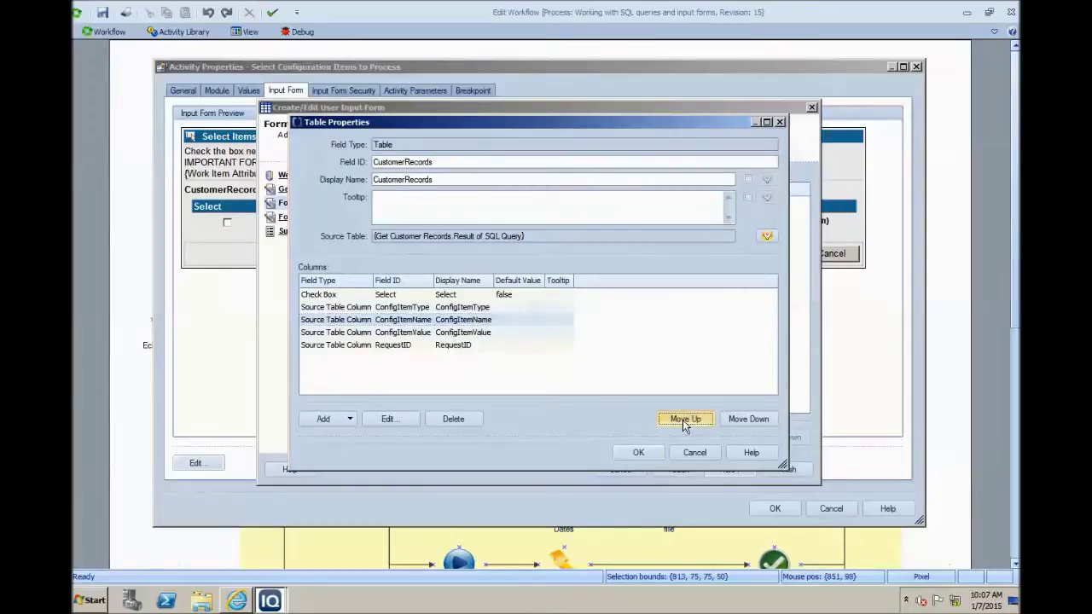
left_click(739, 422)
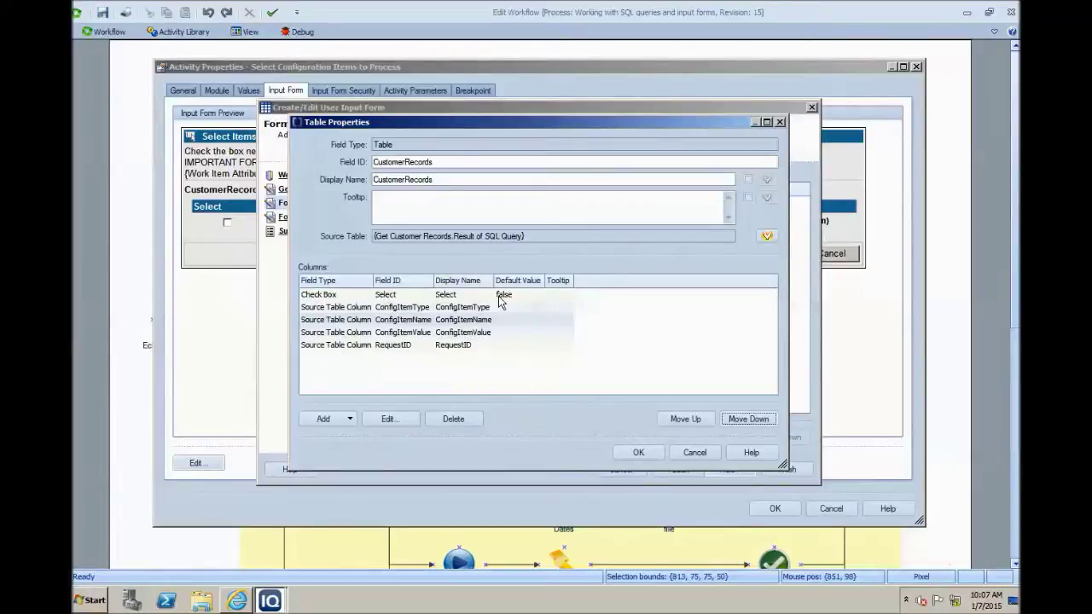
double_click(343, 320)
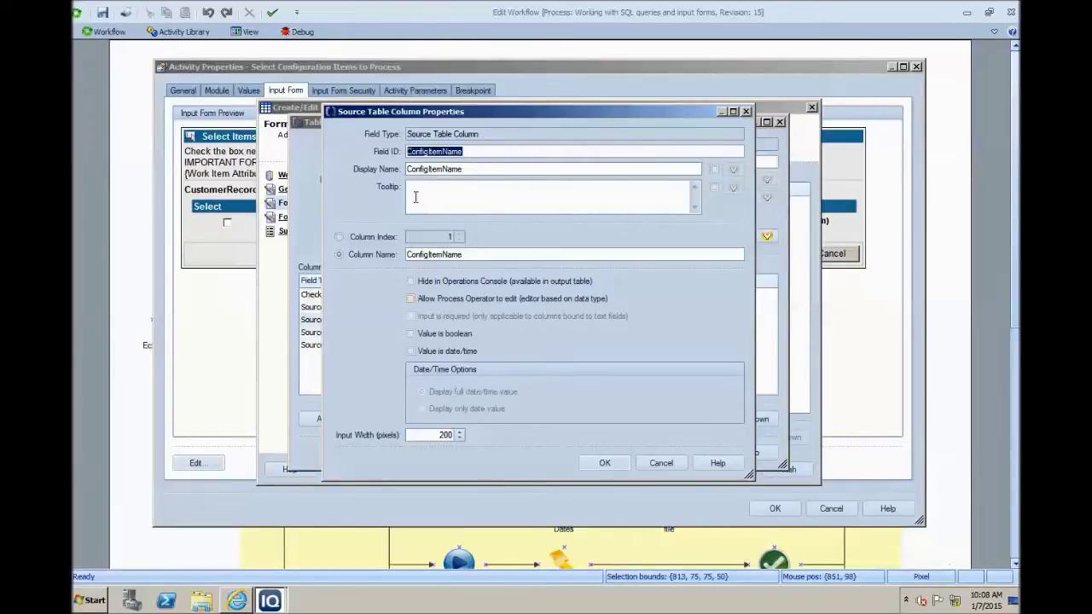
left_click(659, 462)
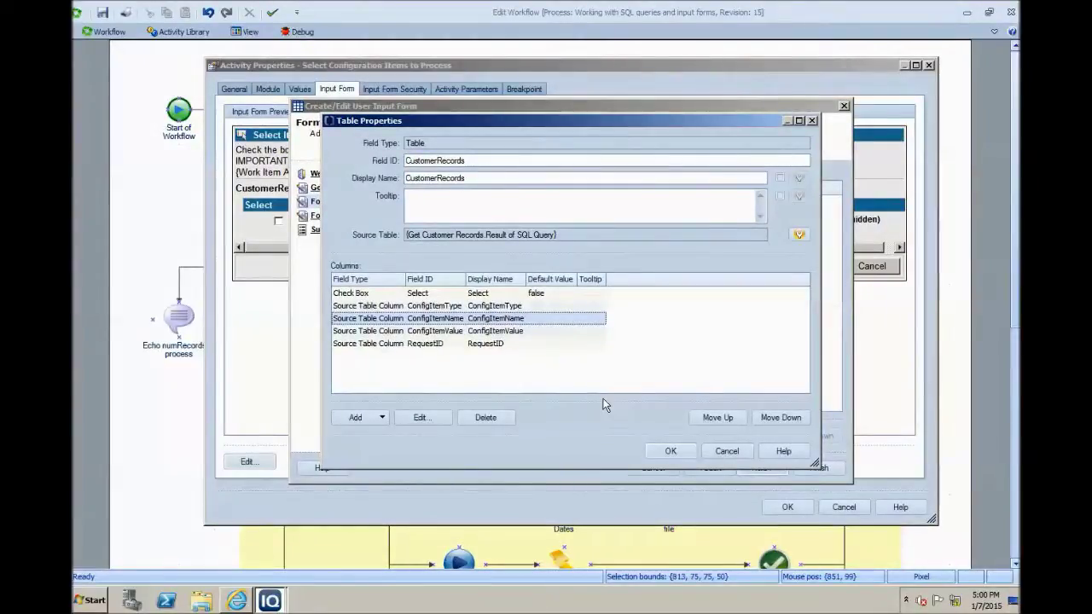
Examine the RequestID column's Hide in Operations Console option, and cancel out of the column properties and form editor
double_click(367, 344)
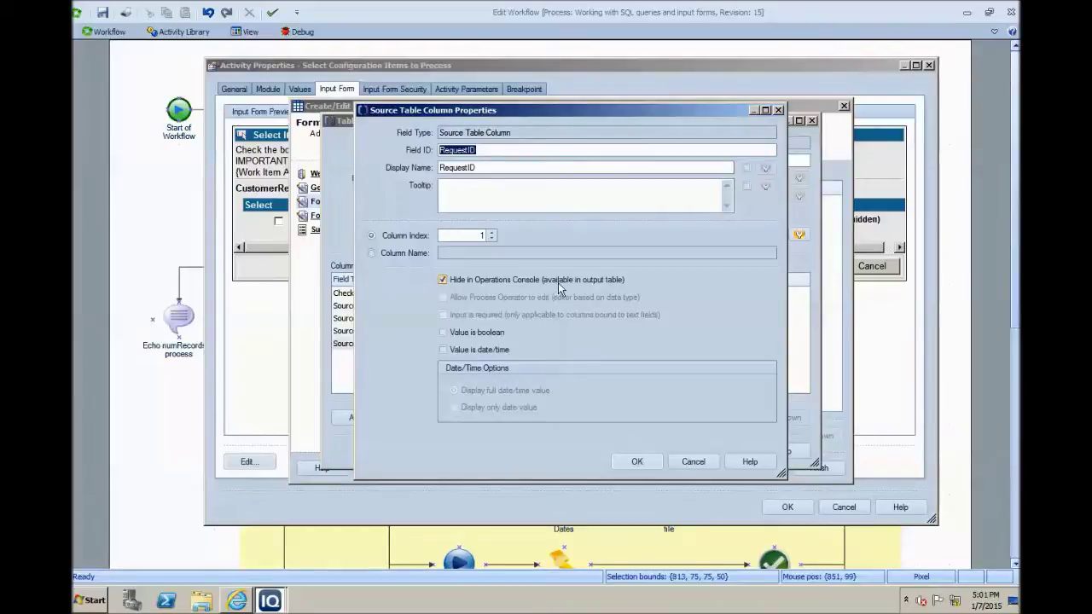
left_click(692, 460)
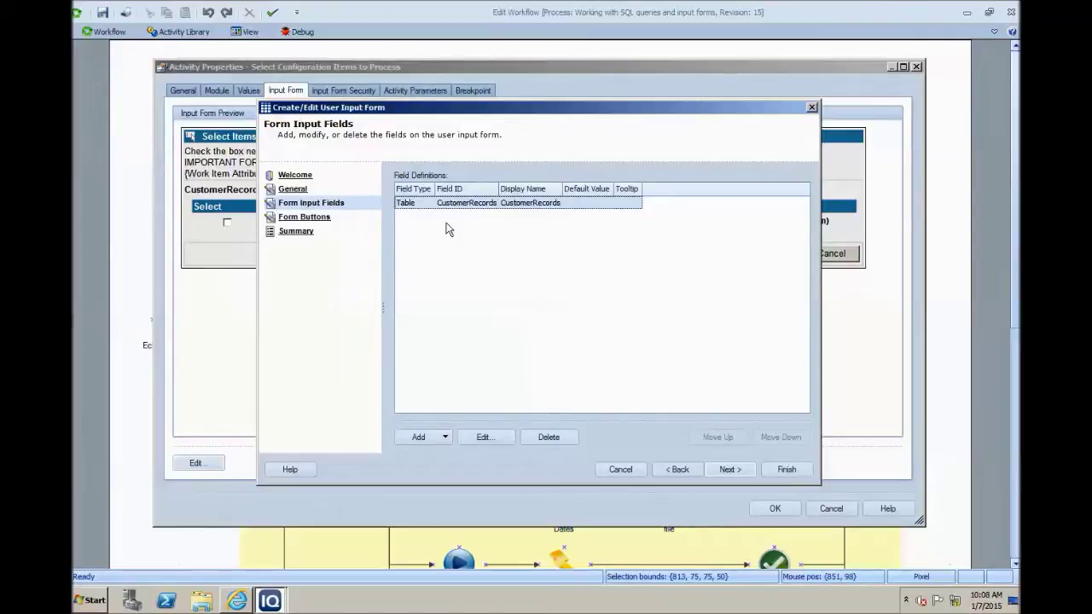
left_click(631, 469)
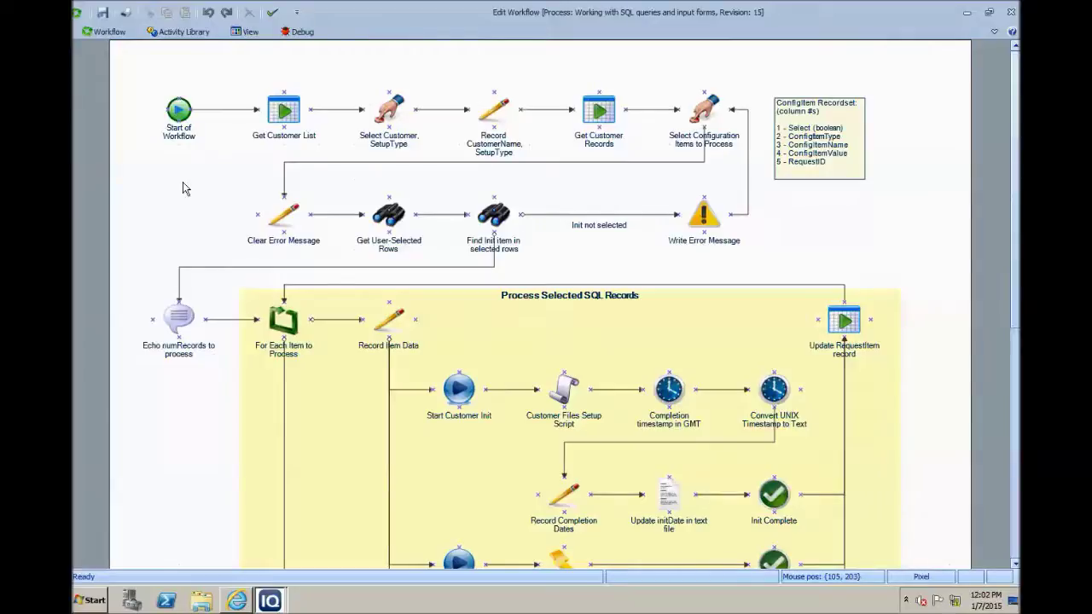
Open the Get User-Selected Rows activity's parameter values and widen the Value column to show the full table reference
double_click(396, 221)
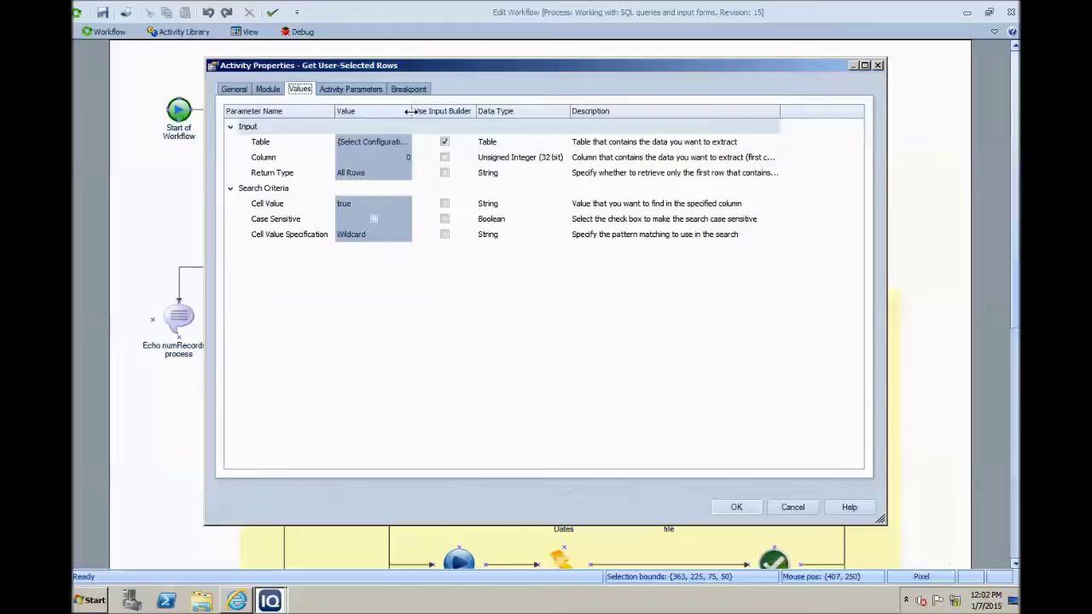
left_click_drag(412, 112, 520, 115)
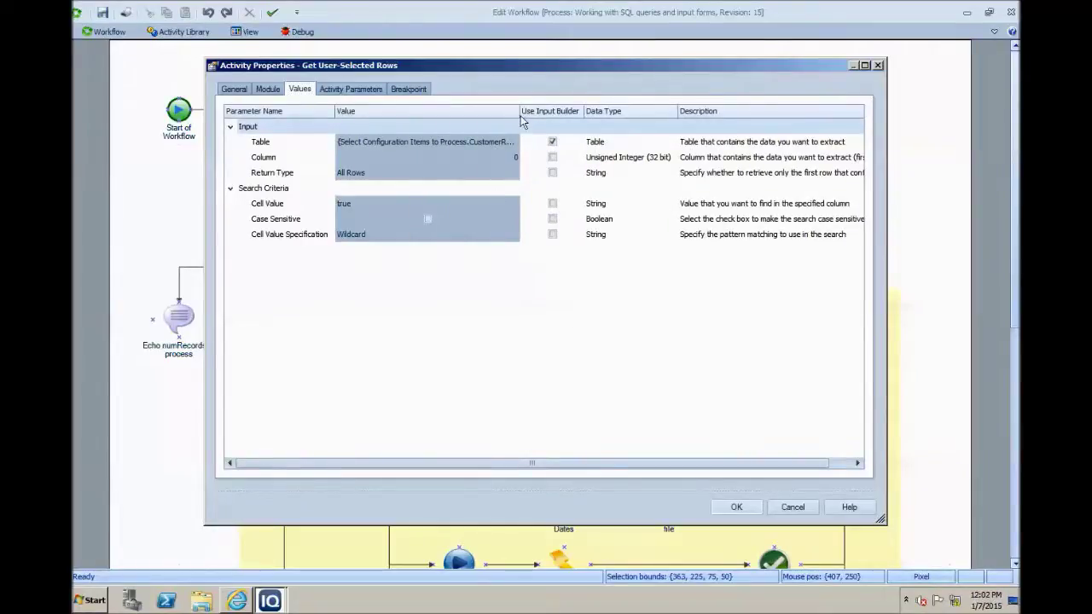
left_click_drag(520, 112, 552, 111)
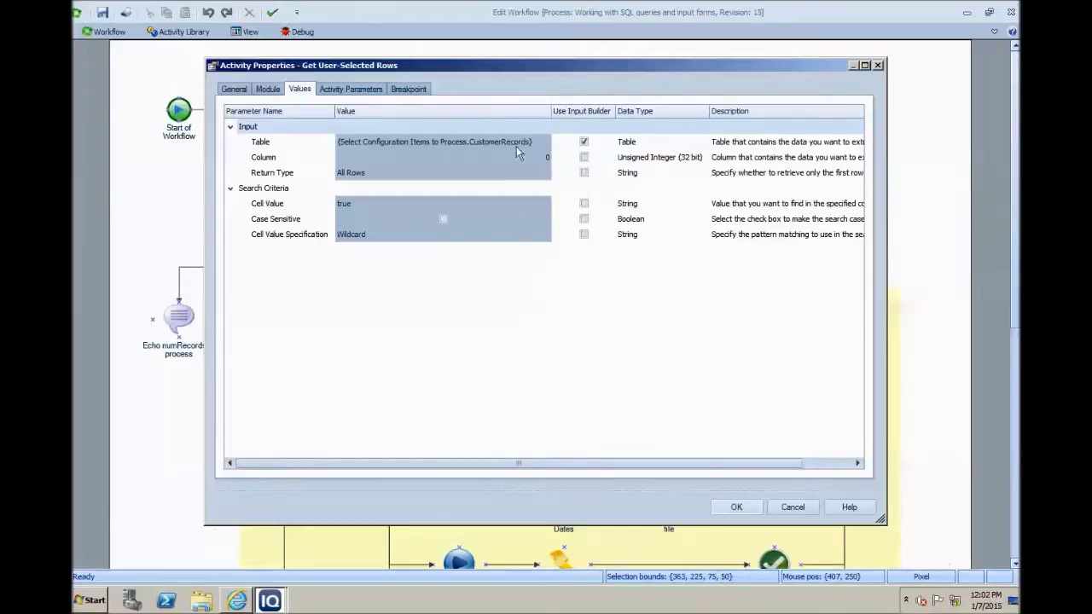
Examine which activity output feeds the Table parameter in the Input Builder, cancelling out without changing the reference
left_click(425, 142)
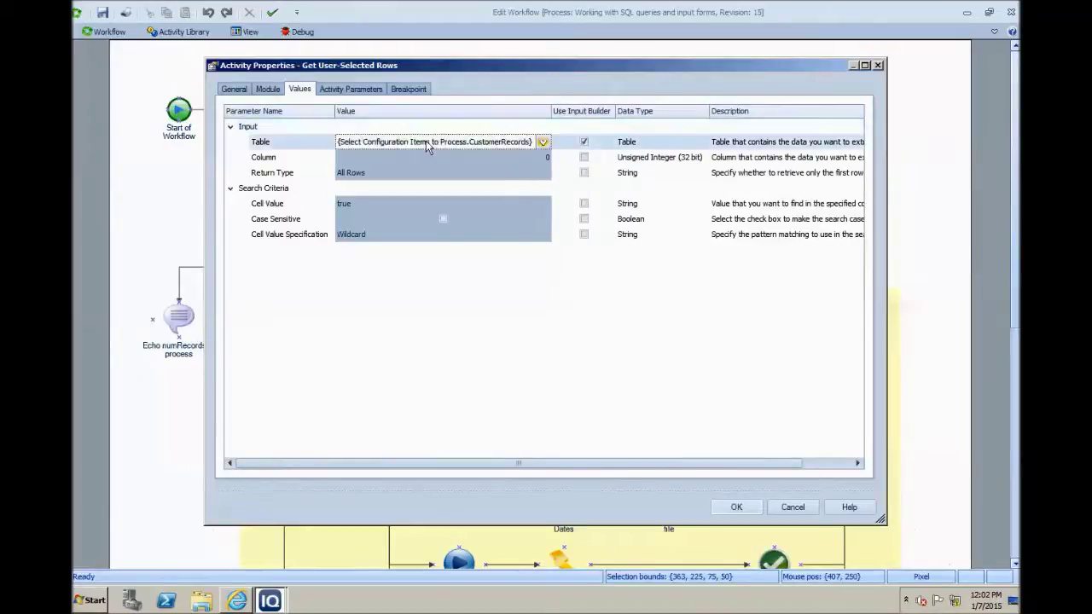
left_click(543, 141)
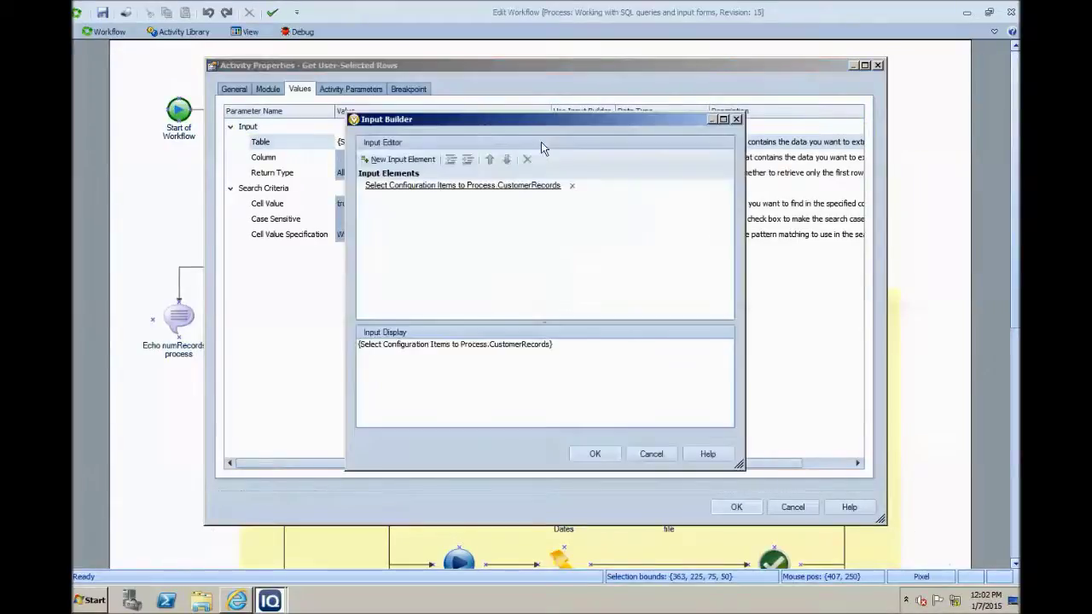
left_click(515, 188)
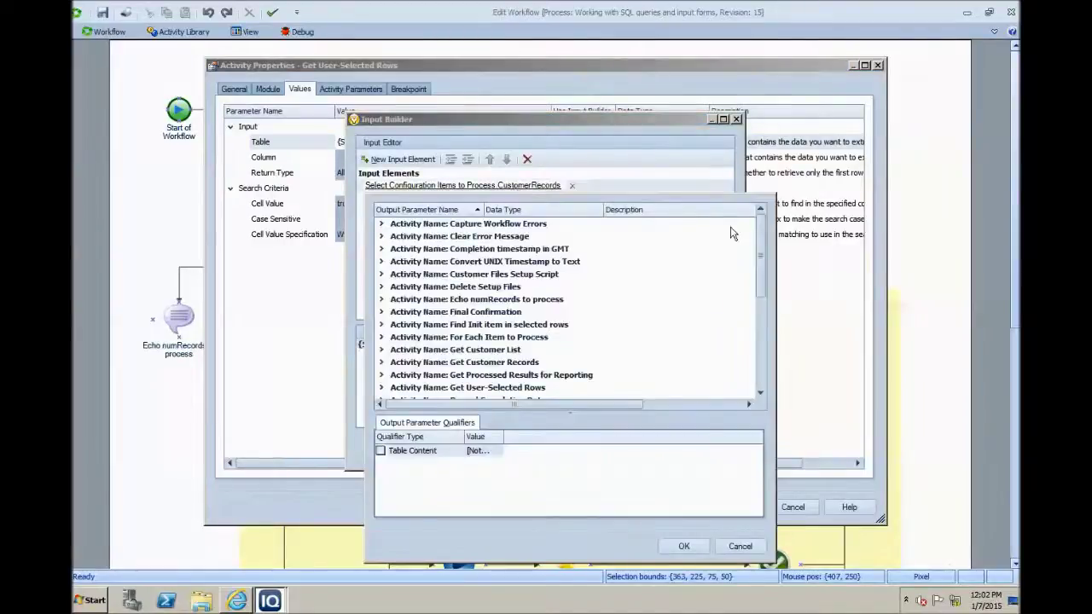
left_click_drag(760, 246, 760, 320)
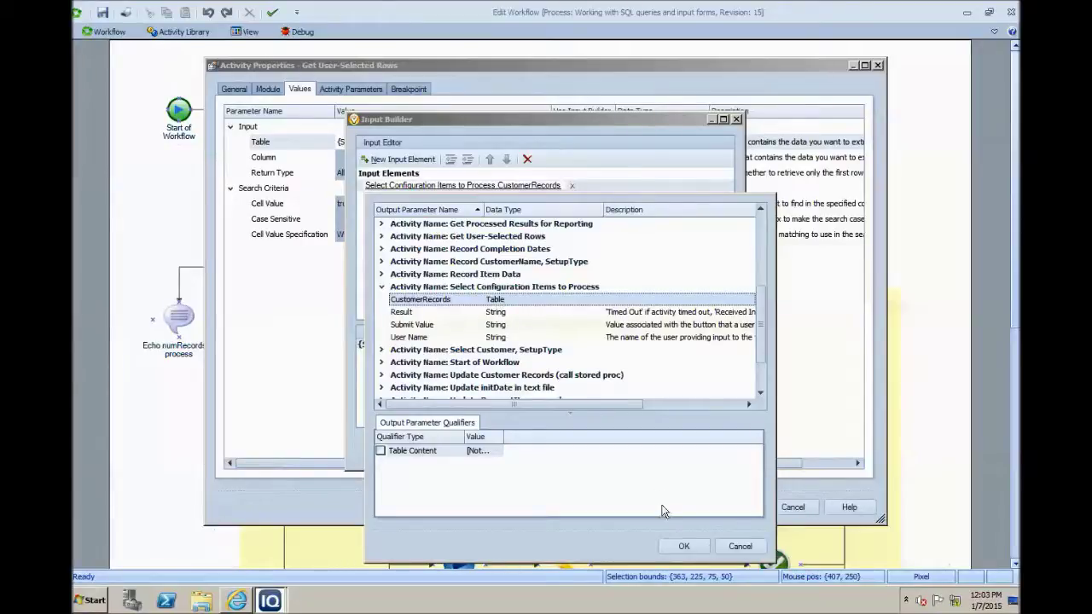
left_click(737, 547)
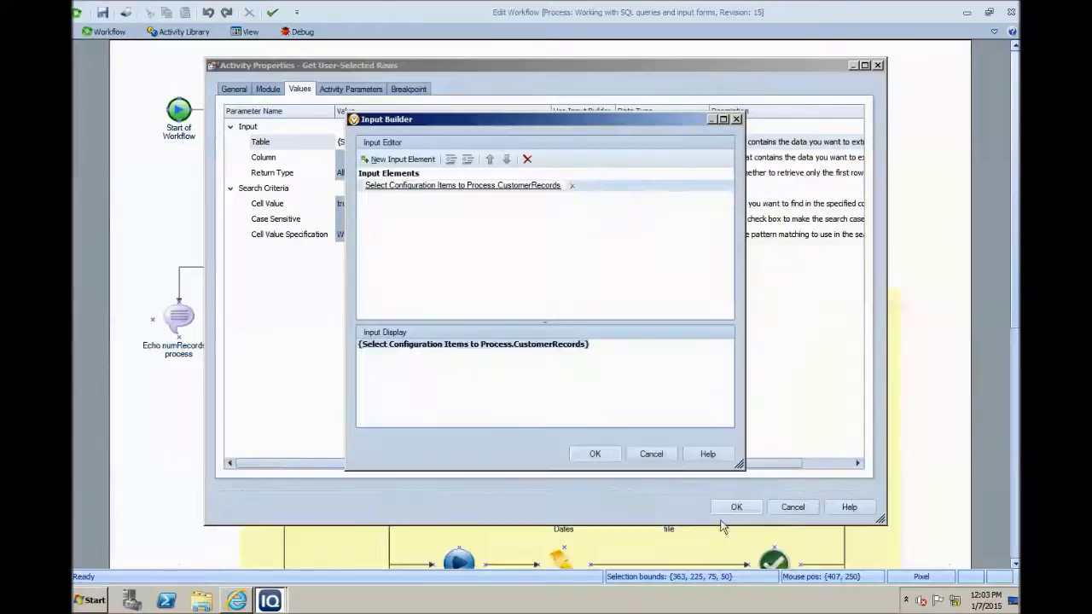
left_click(653, 455)
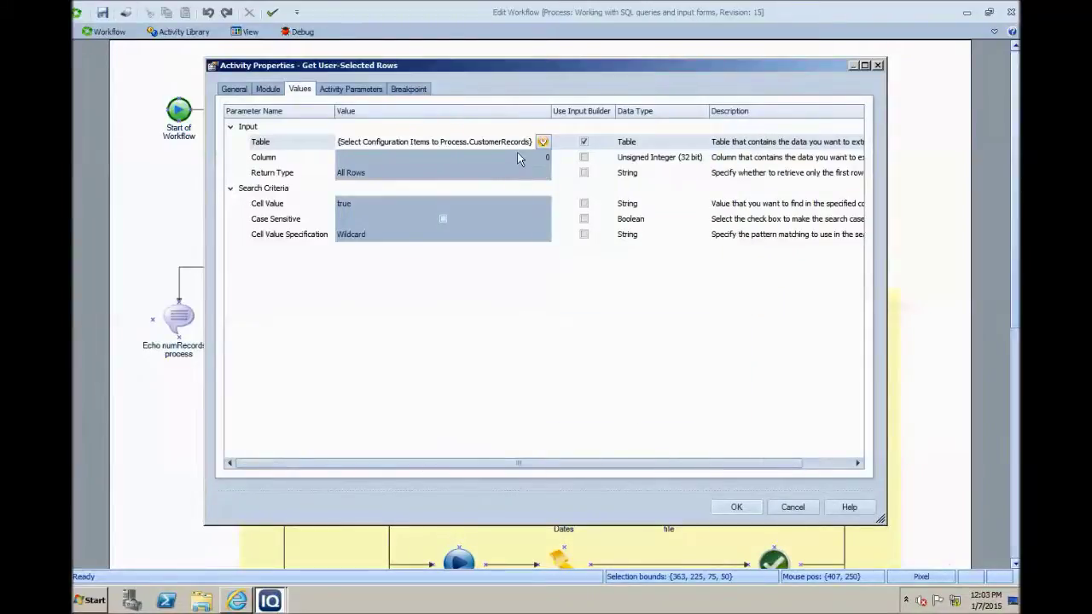
Widen the dialog and Description column, review the Return Type options and the Cell Value criterion, and cancel out of the activity properties
left_click_drag(886, 236, 998, 236)
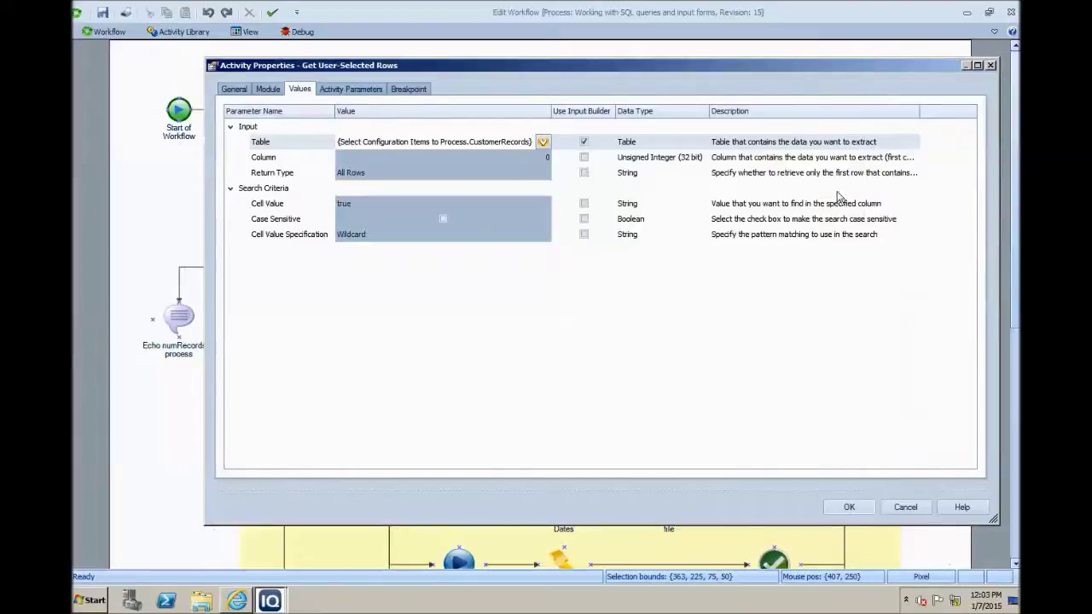
left_click_drag(919, 117, 975, 116)
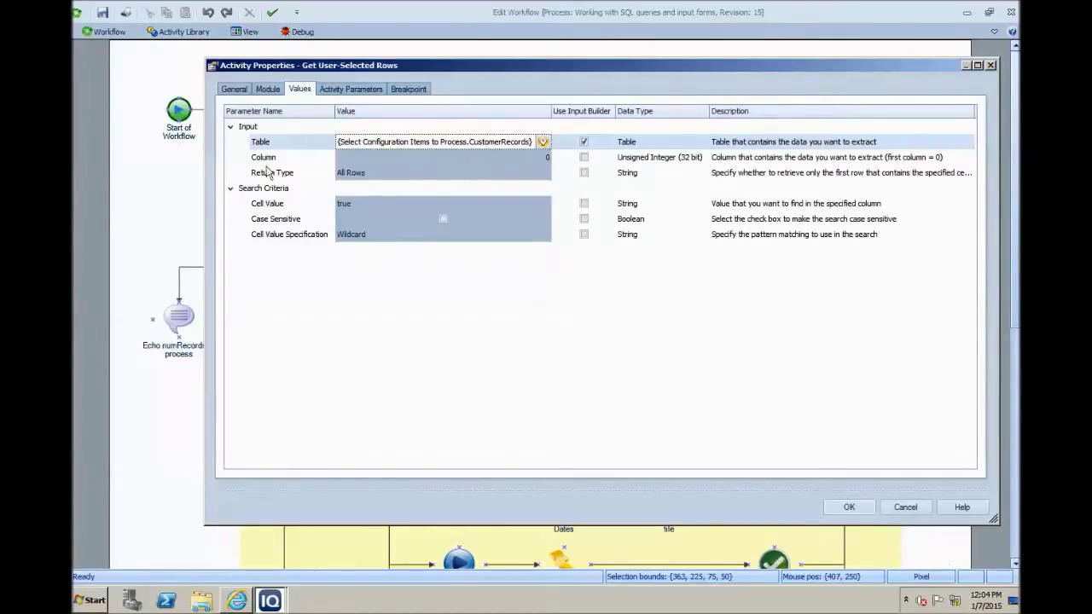
left_click(365, 172)
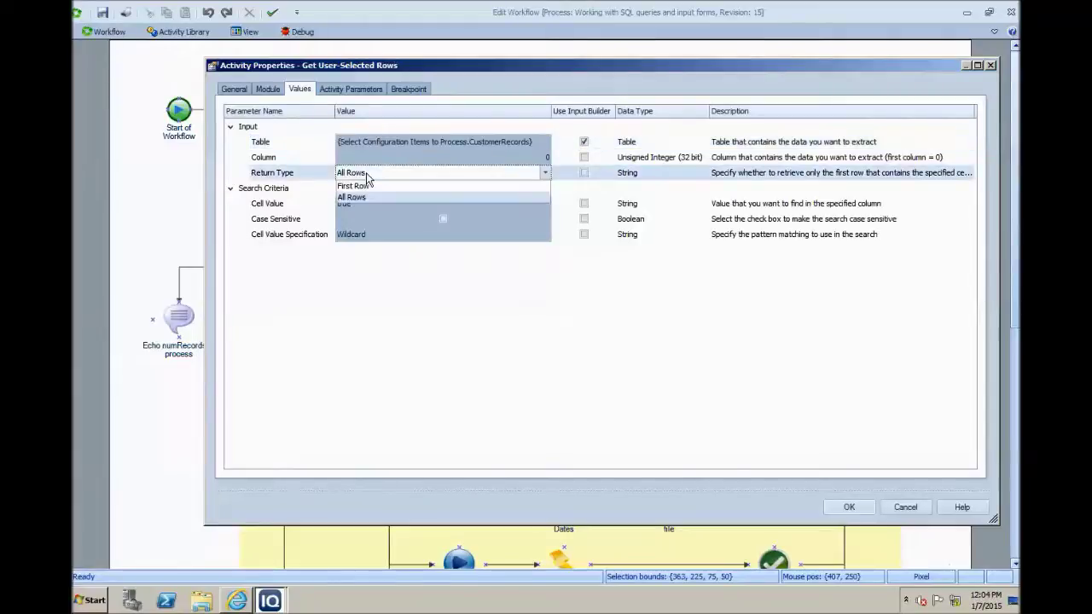
left_click(367, 197)
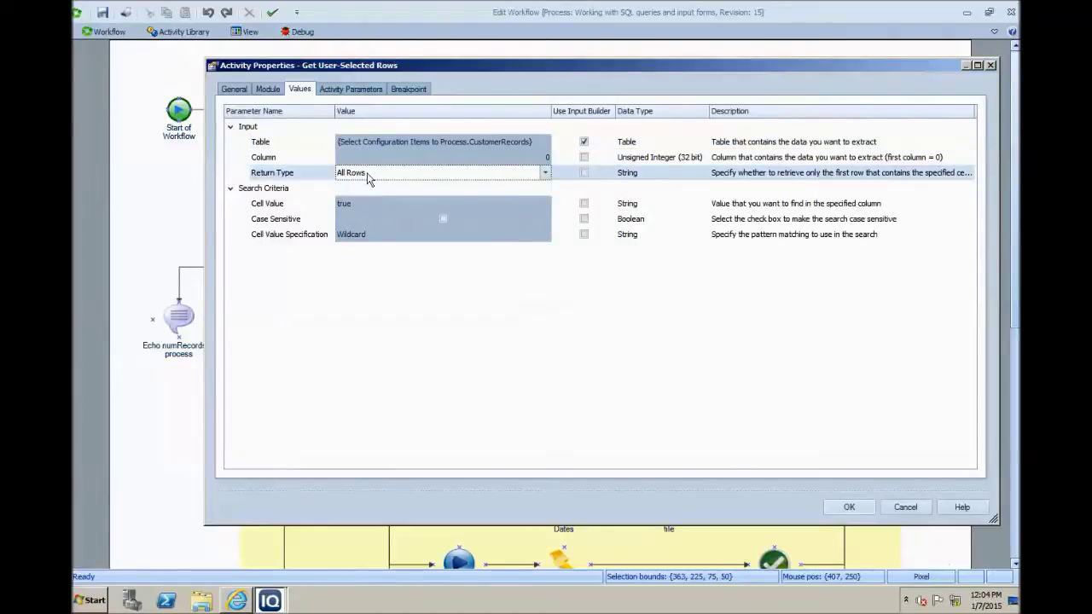
left_click(368, 203)
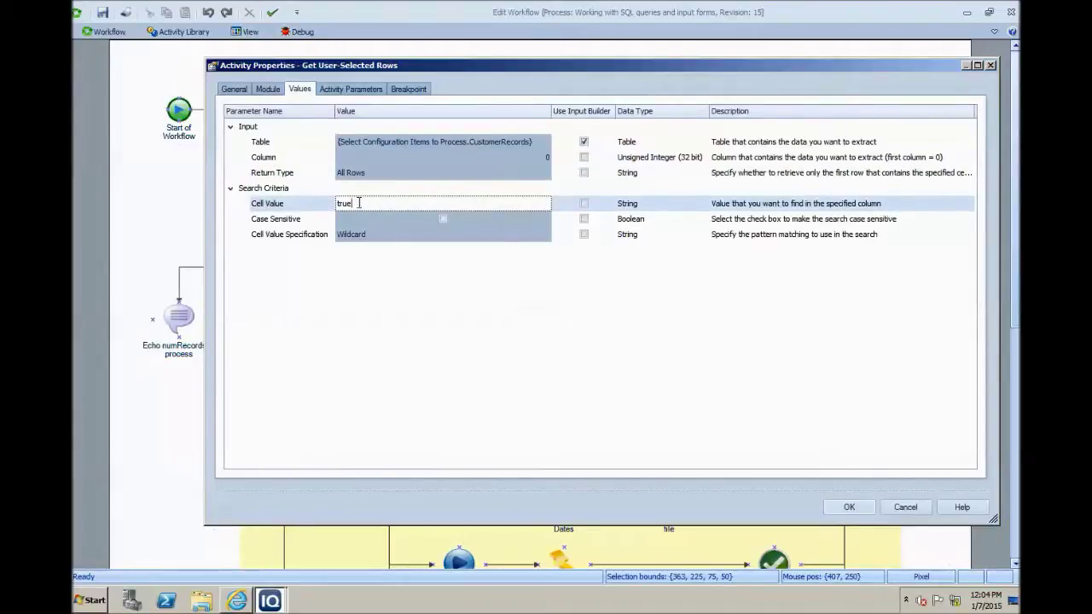
double_click(351, 203)
left_click(355, 203)
left_click(907, 507)
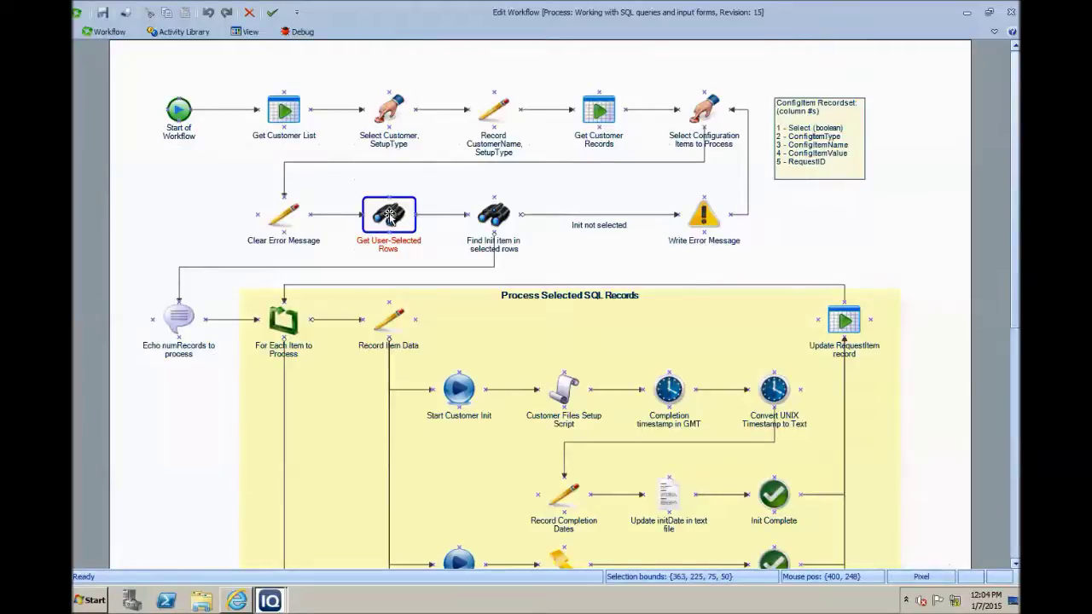
Inspect the Find Init item in selected rows activity's parameter values with the Value column widened, then cancel out and deselect the activity
left_click(495, 215)
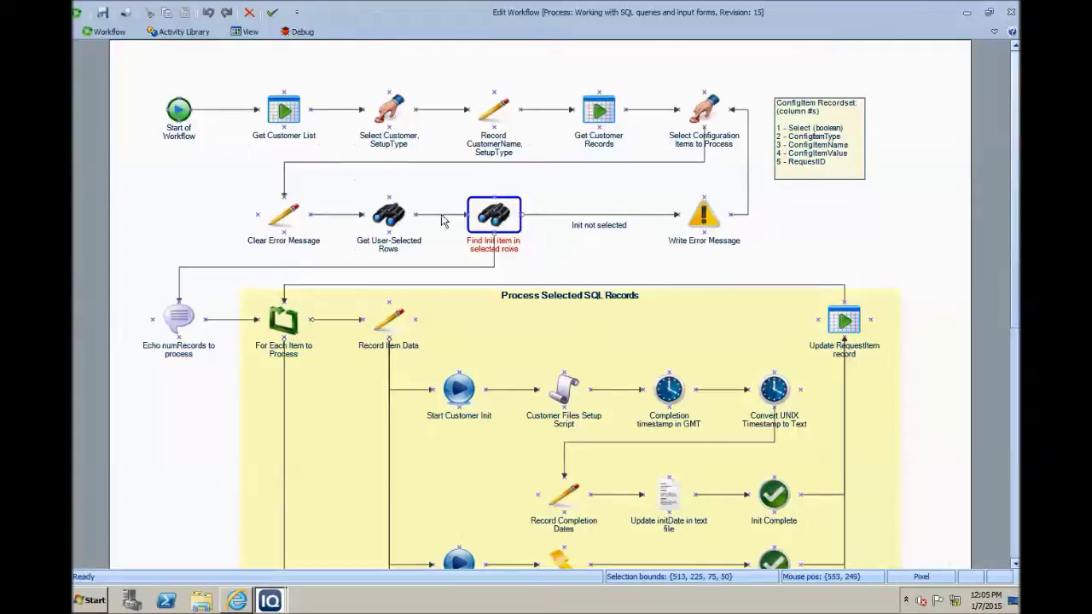
double_click(503, 214)
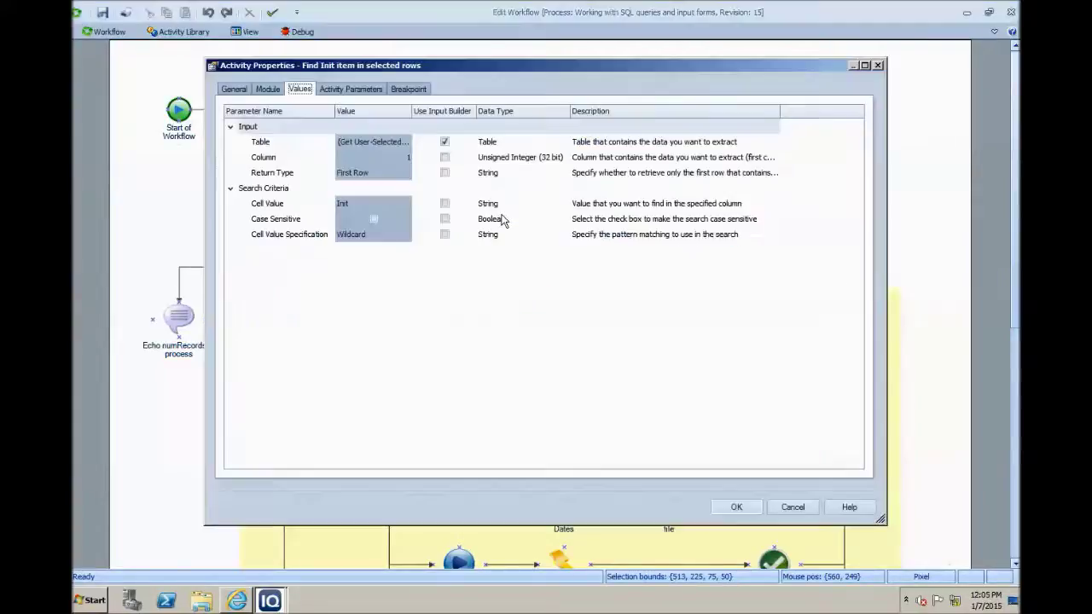
left_click_drag(412, 115, 514, 119)
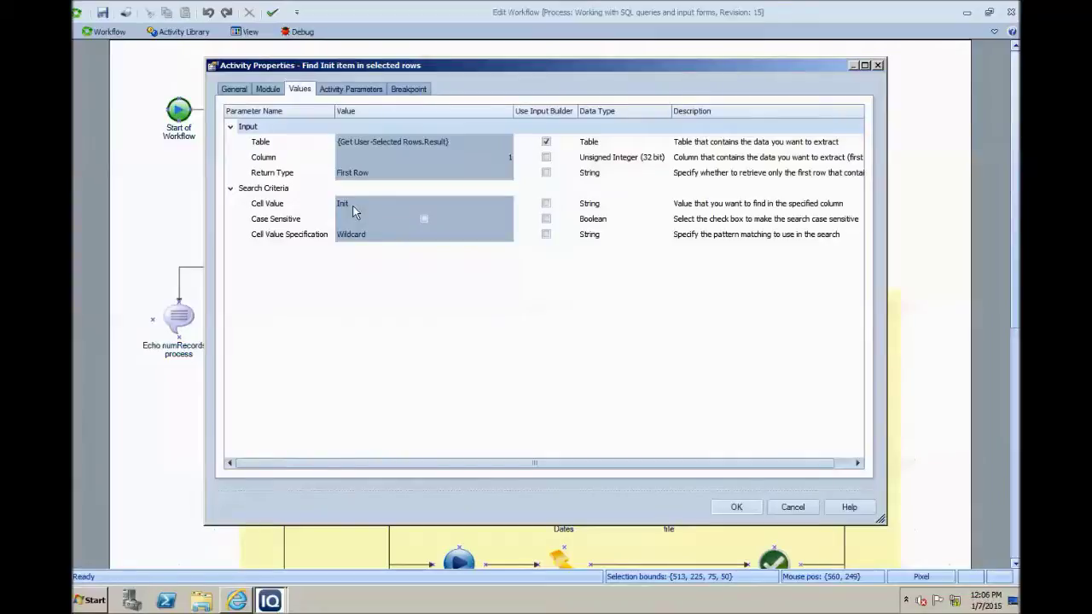
left_click(792, 507)
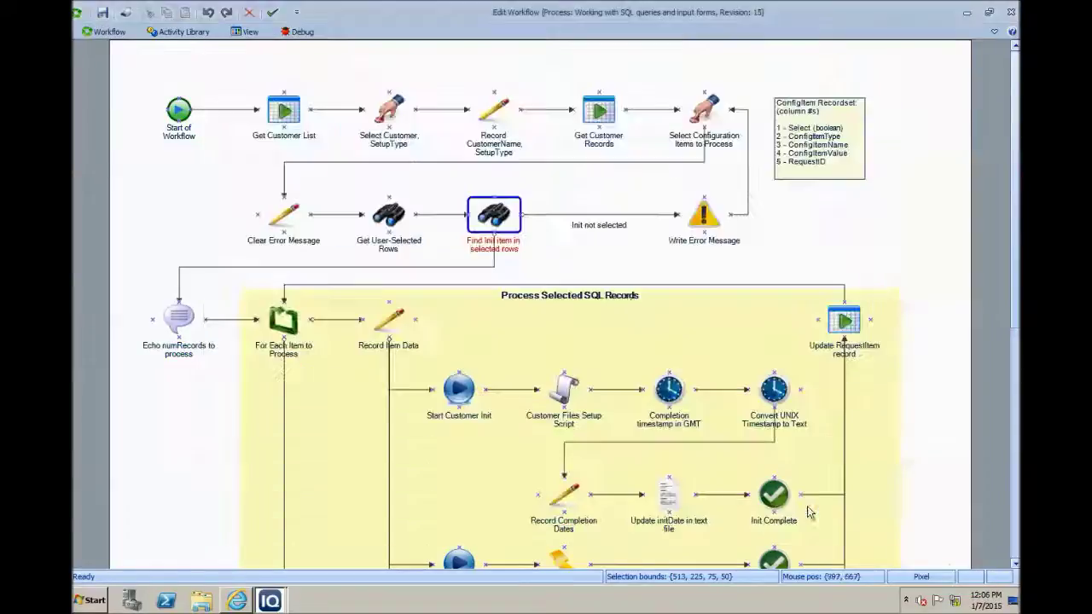
mouse_move(546, 221)
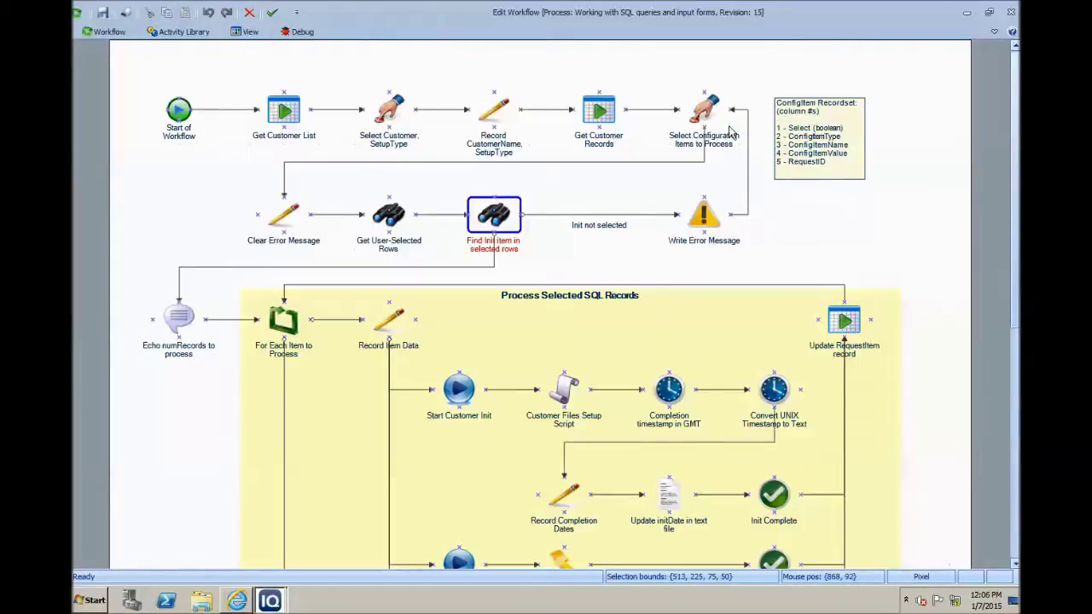
mouse_move(497, 267)
left_click(590, 252)
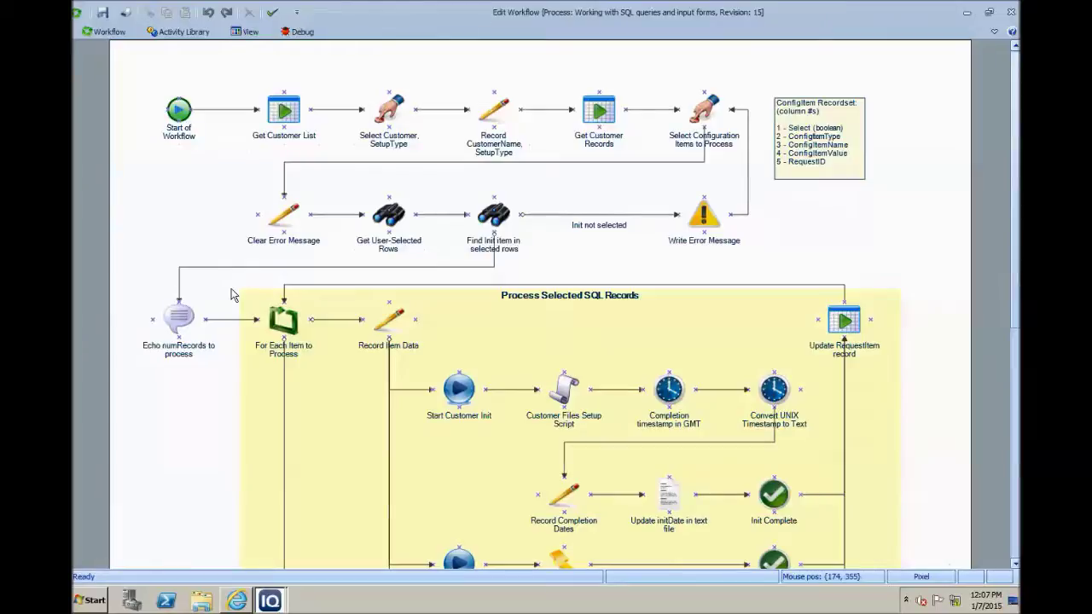
Open the For Each Item to Process activity's parameter values and widen the Value column to show the full input table reference
scroll(230, 294, "down", 3)
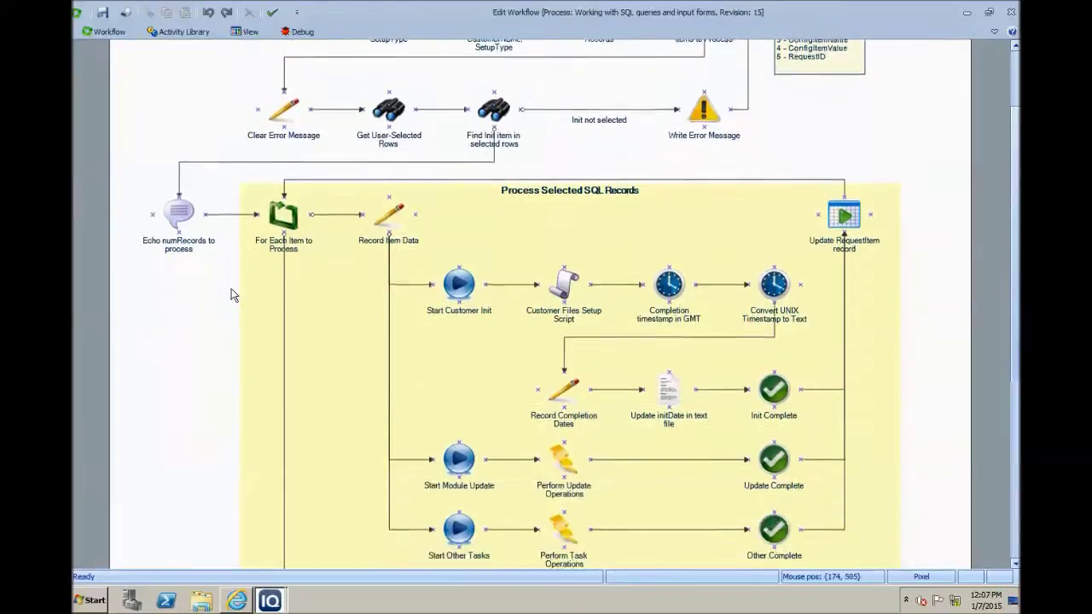
scroll(229, 294, "down", 1)
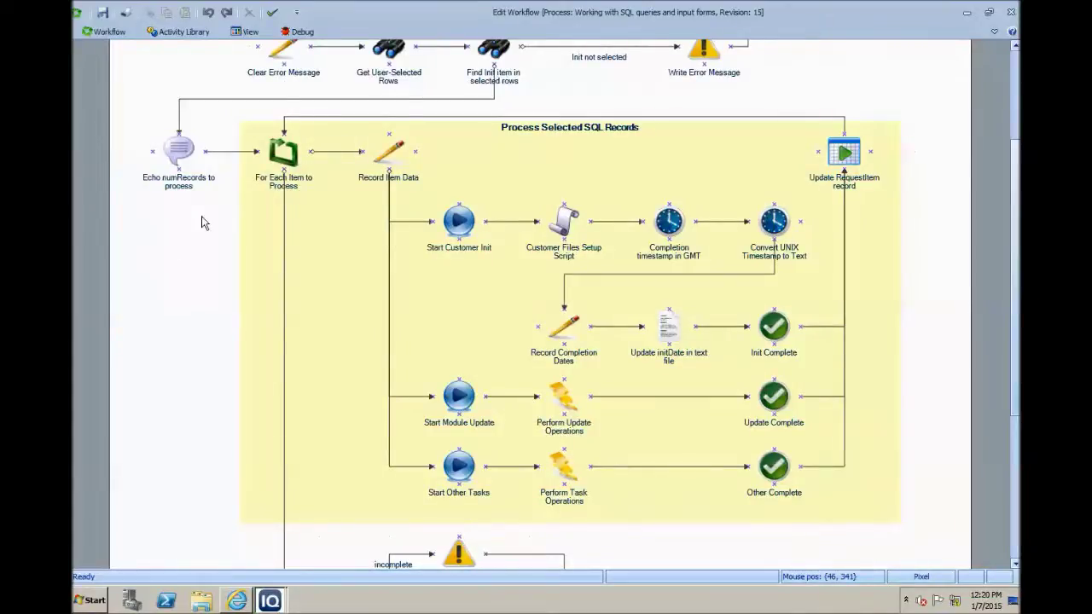
double_click(284, 155)
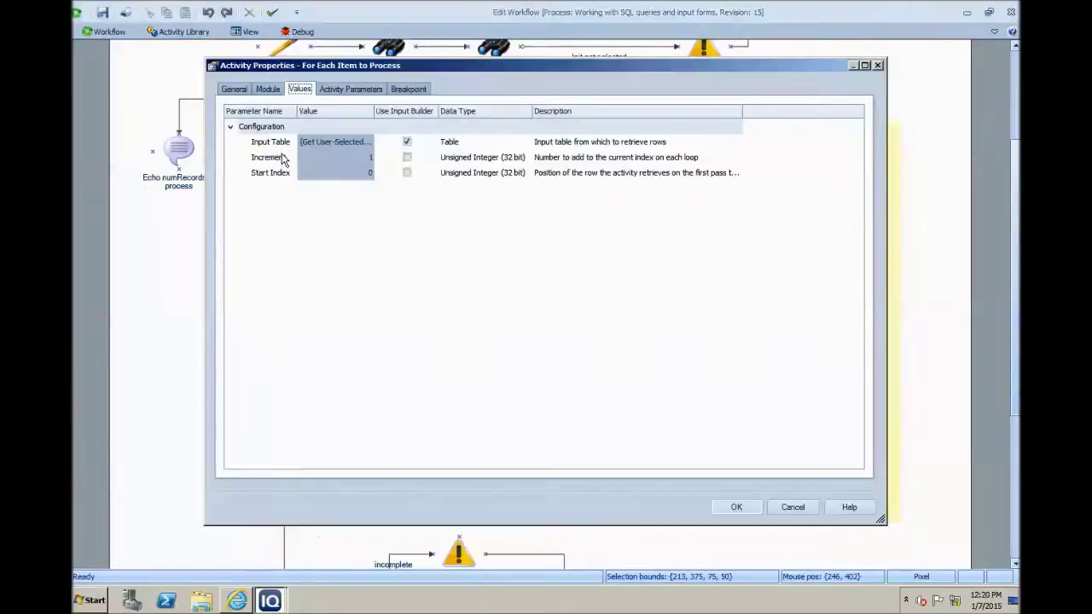
left_click_drag(442, 73, 441, 89)
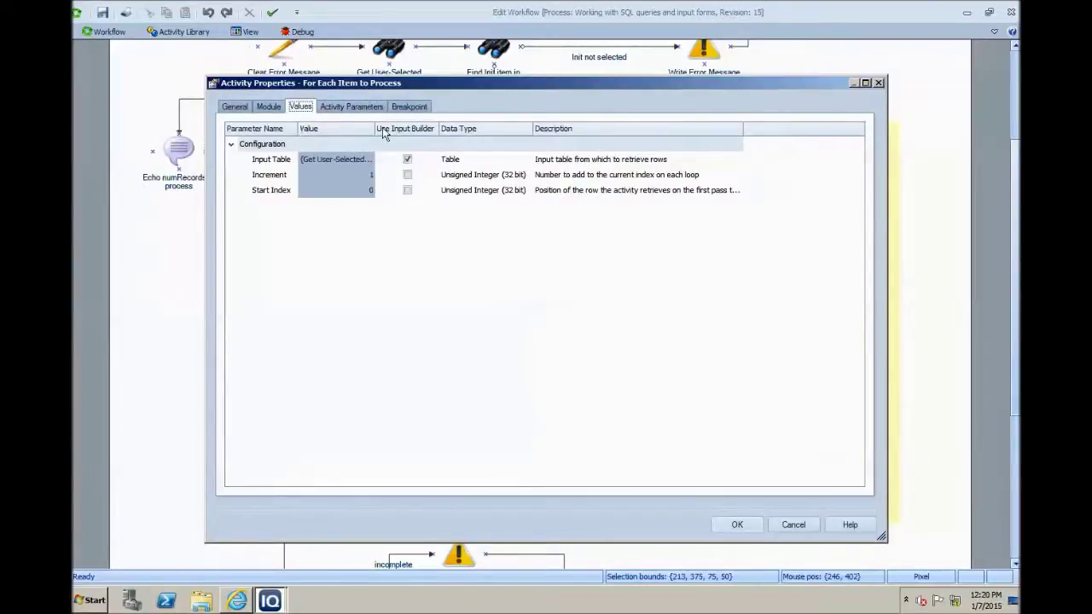
left_click_drag(376, 130, 454, 131)
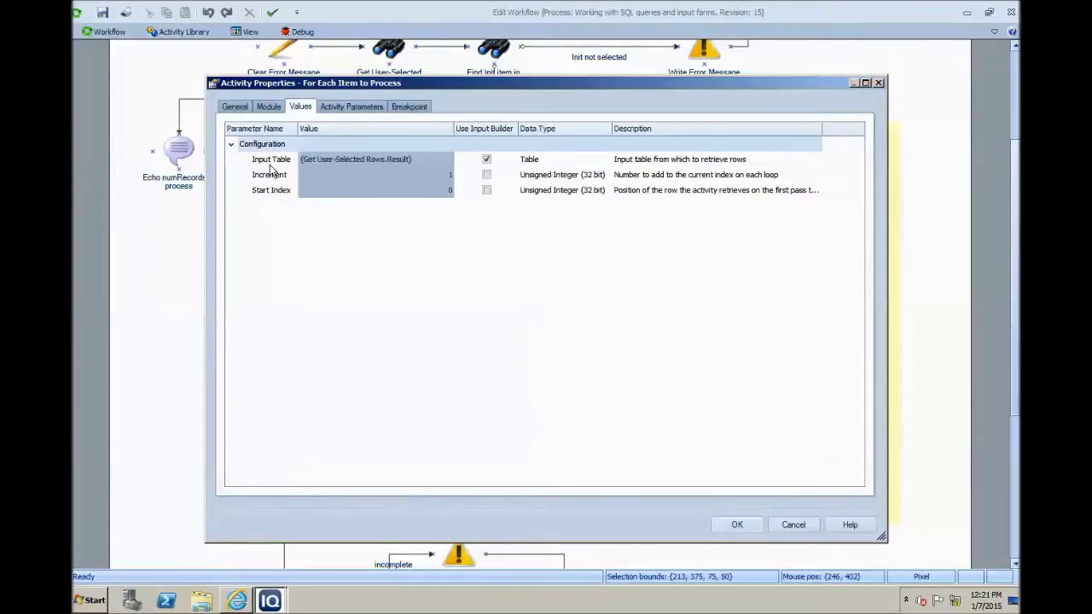
Examine the output parameter behind the Input Table reference in the Input Builder, cancelling out without changes
left_click(365, 164)
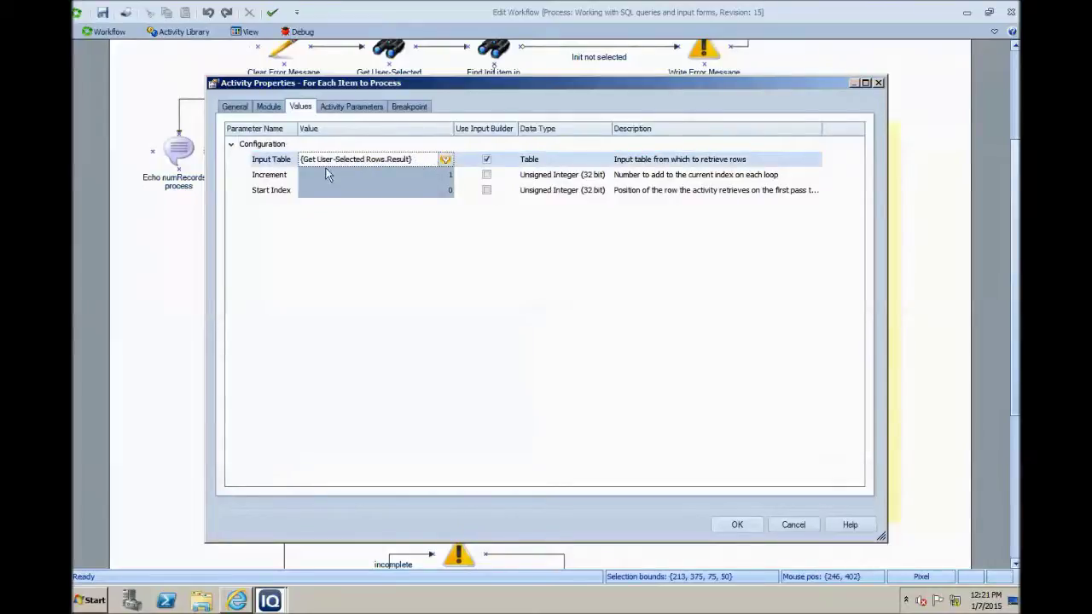
left_click(445, 161)
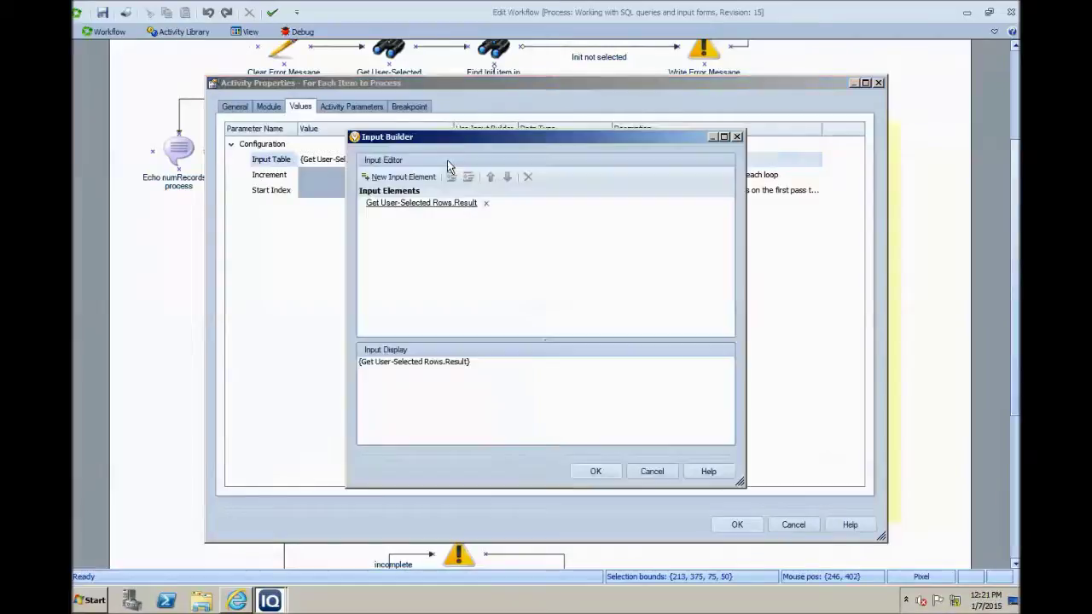
double_click(427, 205)
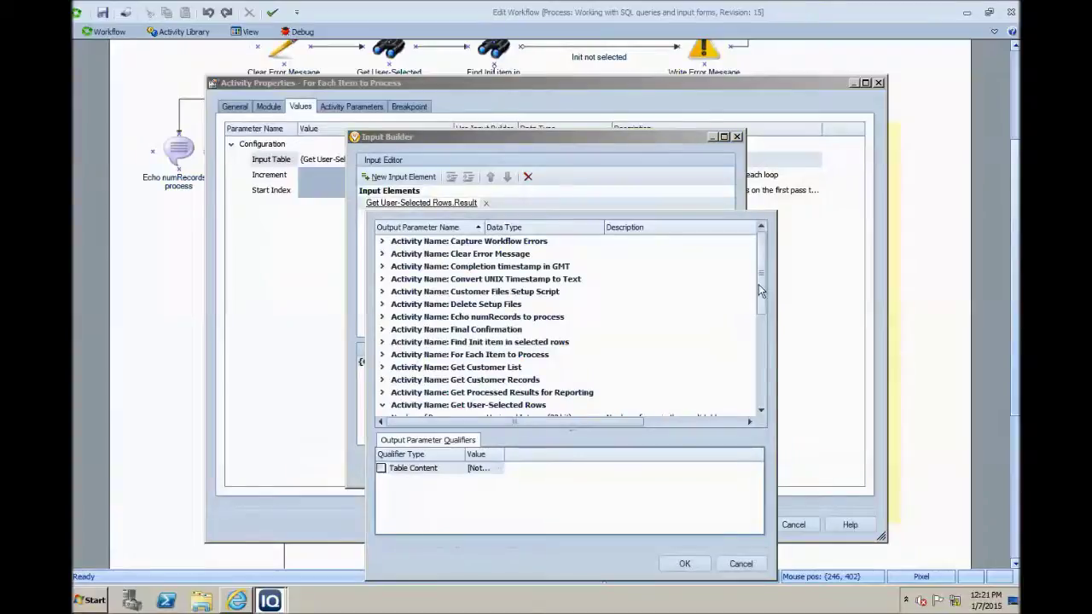
left_click_drag(762, 278, 759, 323)
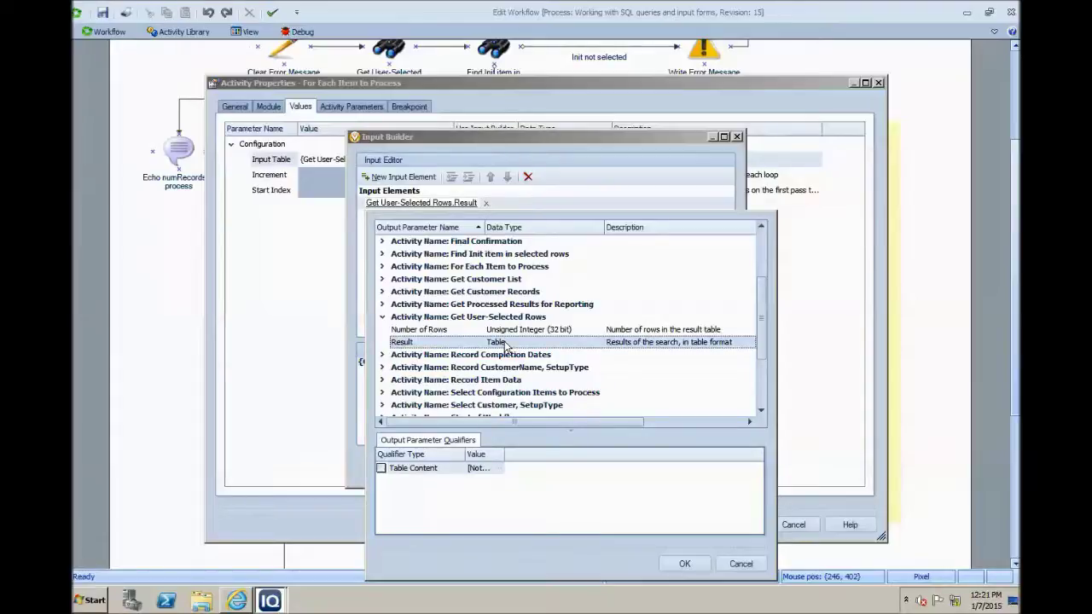
left_click(741, 565)
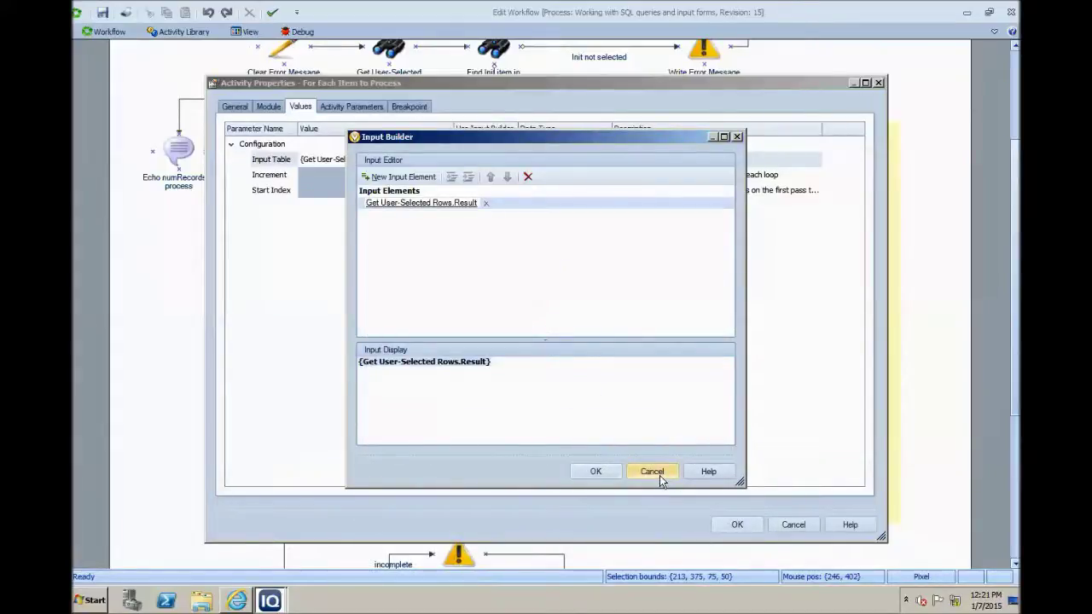
left_click(659, 475)
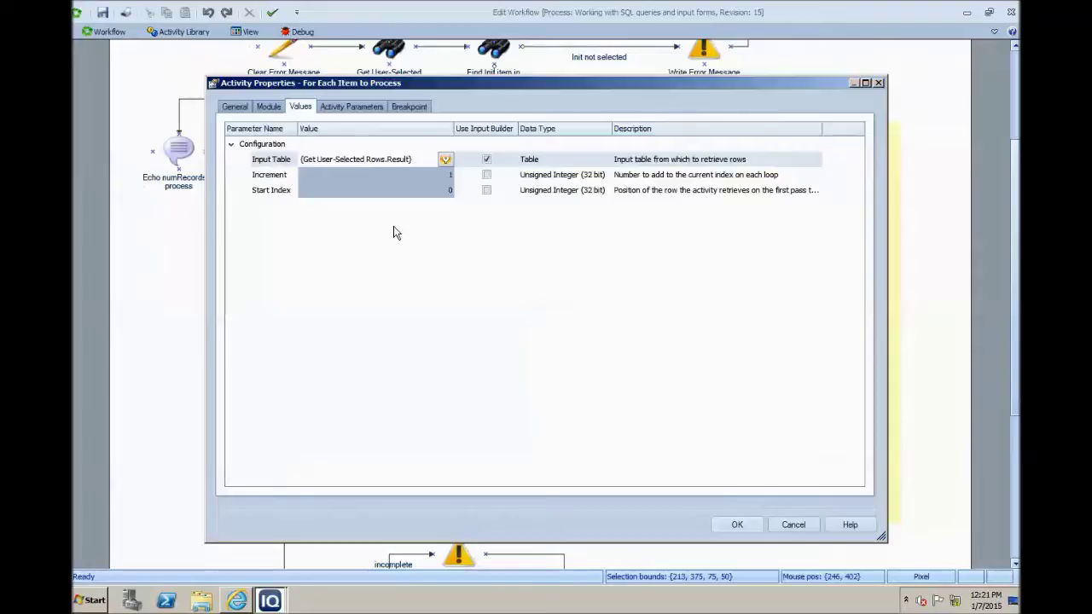
Review the For Each Item to Process activity's input and output parameters, return to its values, and cancel out of the properties
left_click(352, 106)
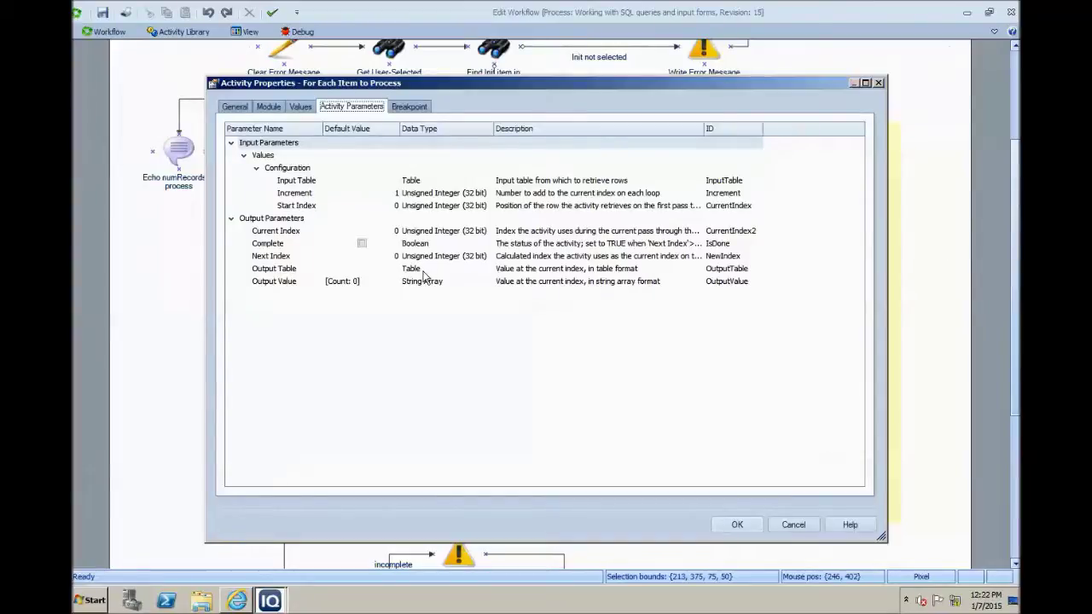
left_click(300, 108)
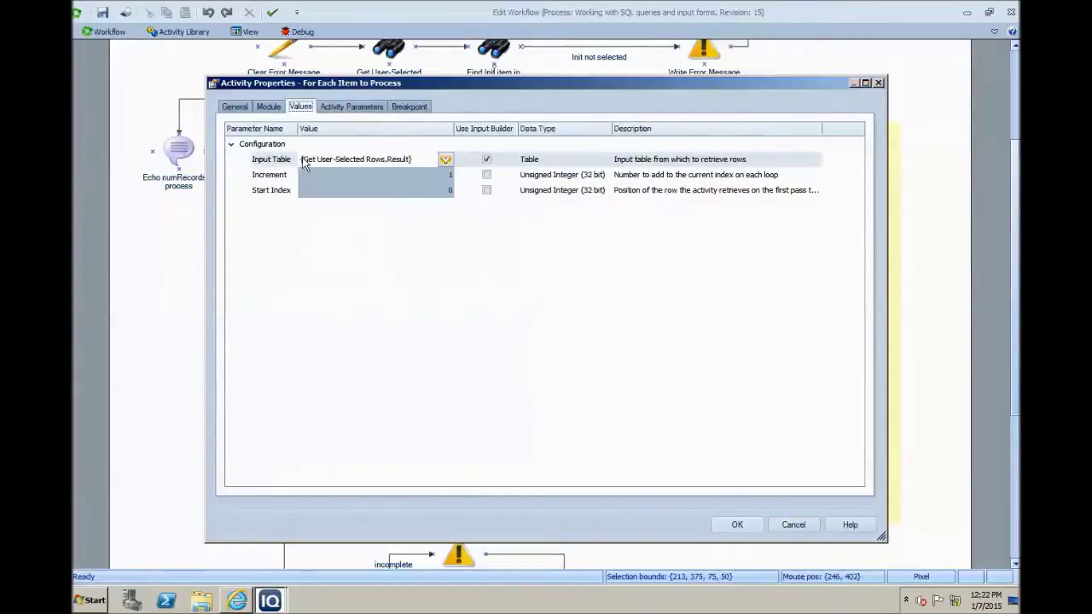
left_click(788, 526)
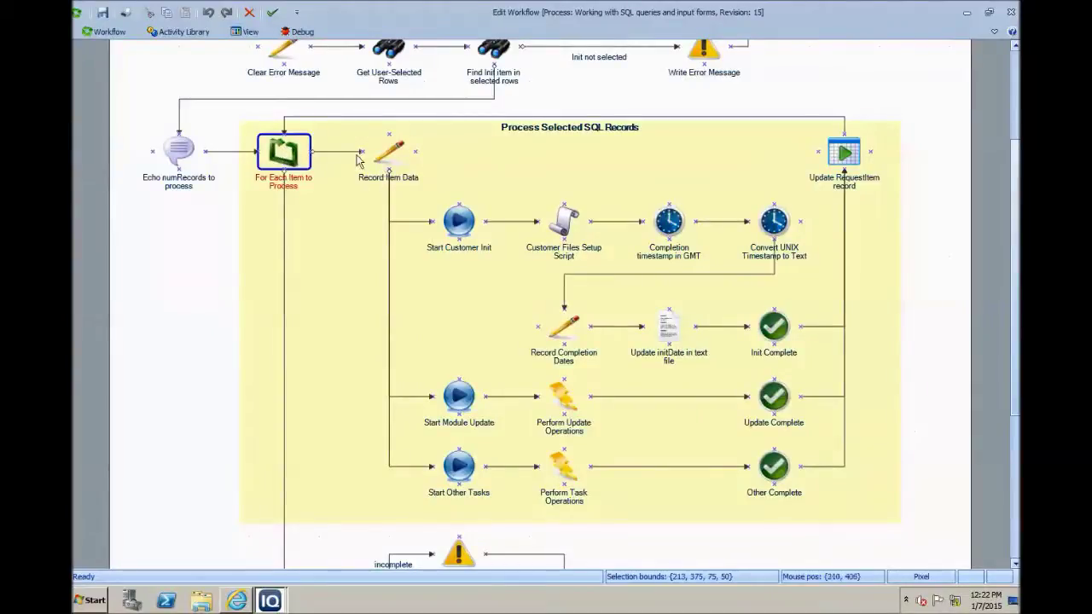
Open the Record Item Data activity's configured custom attributes and widen the Value column to show the full expressions
mouse_move(358, 160)
left_click(388, 153)
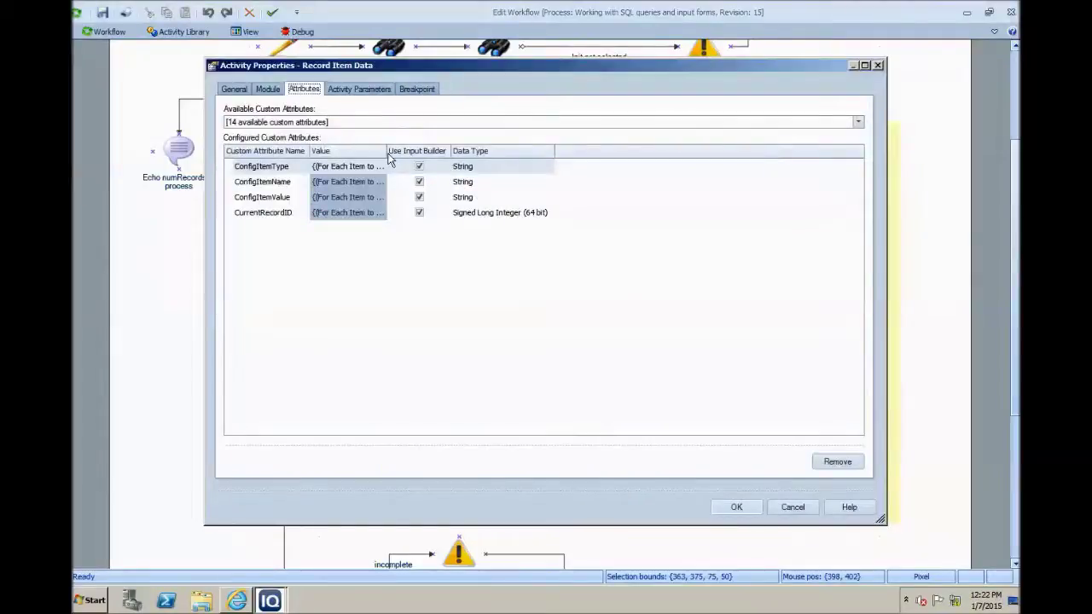
left_click_drag(388, 158, 549, 158)
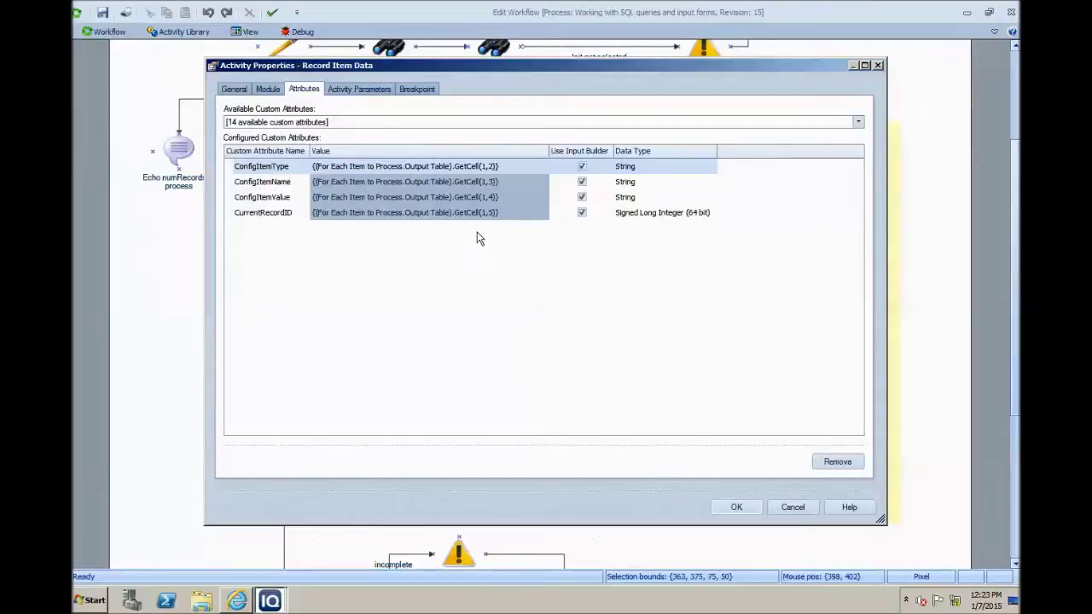
Examine the For Each Item to Process output parameter behind the ConfigItemType attribute's value in the Input Builder
left_click(518, 167)
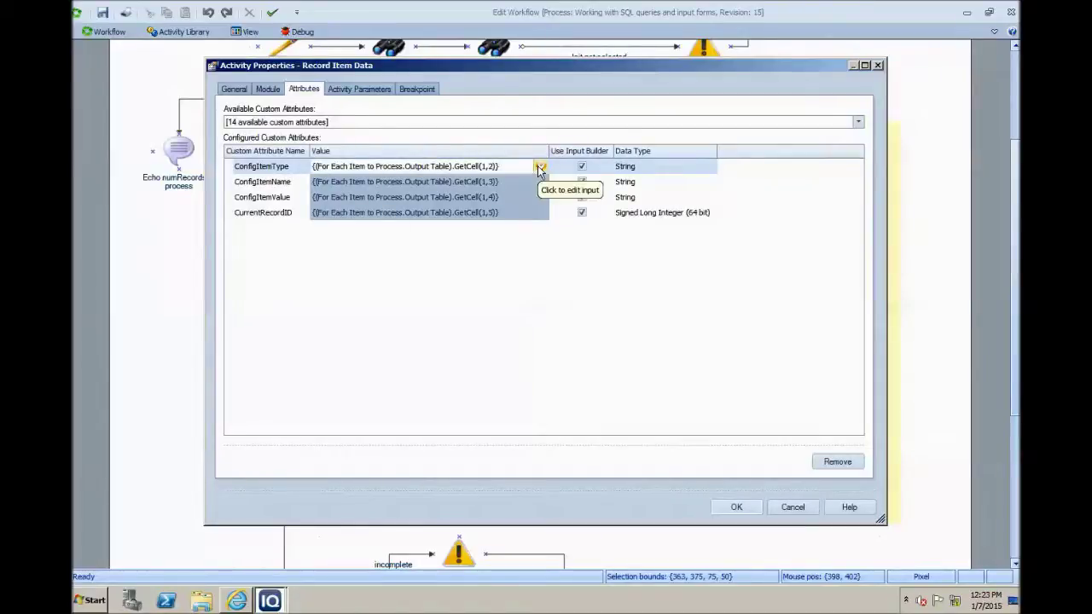
left_click(541, 167)
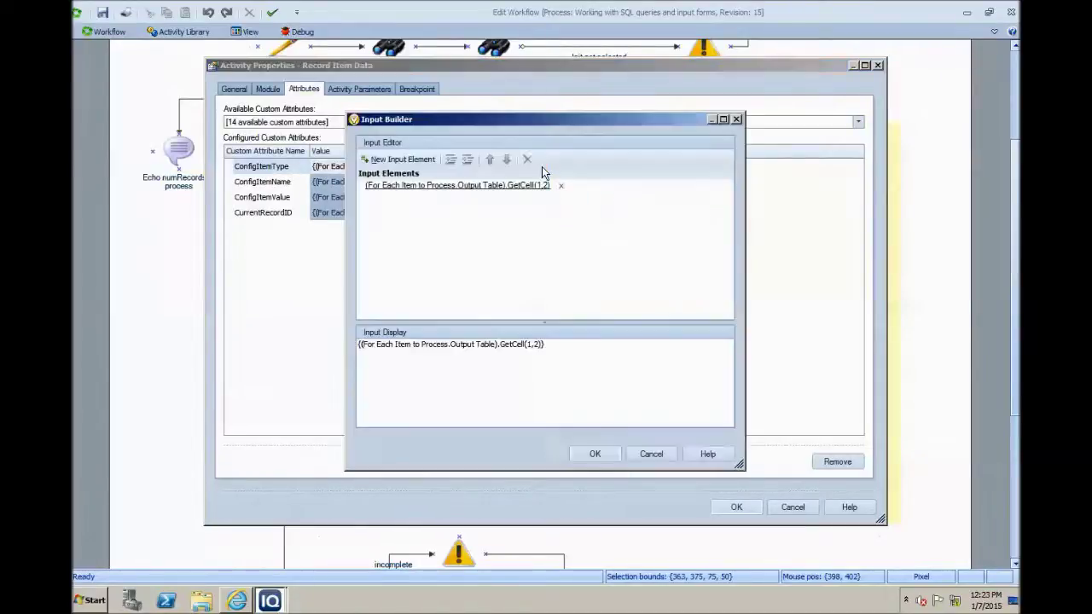
left_click(452, 189)
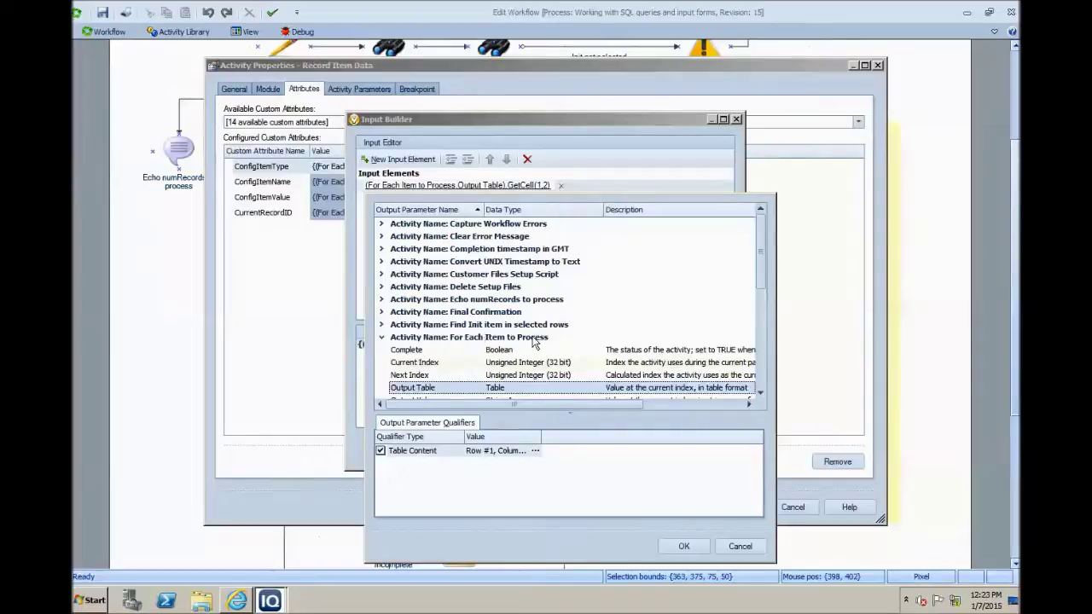
scroll(478, 345, "down", 1)
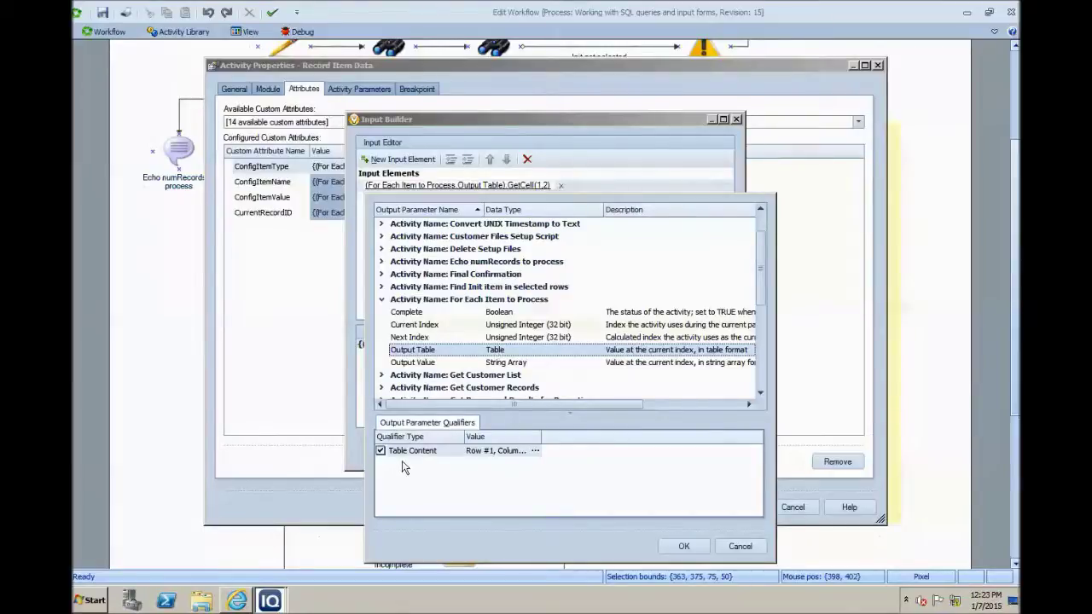
Review the Table Content qualifier's selection methods and cell indices, keeping One Cell, and close the Record Item Data properties without changes
left_click(536, 452)
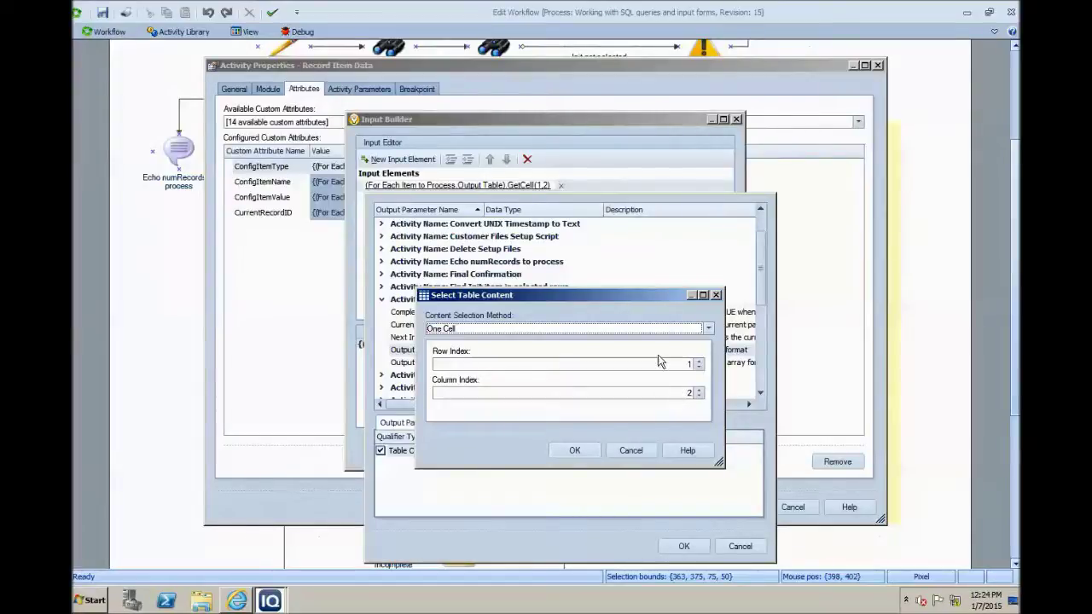
left_click(495, 329)
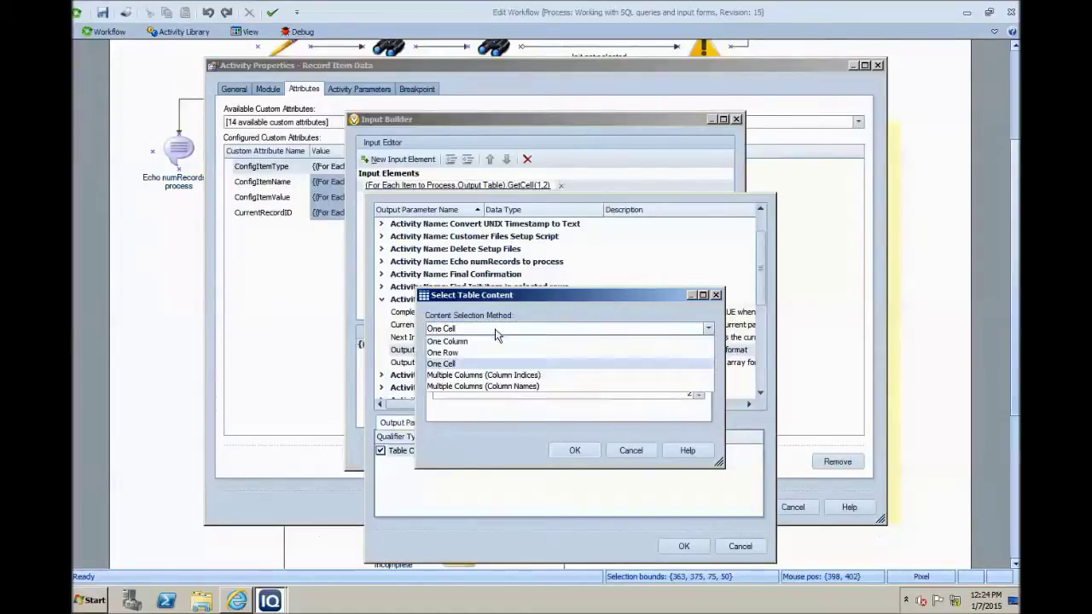
left_click(450, 364)
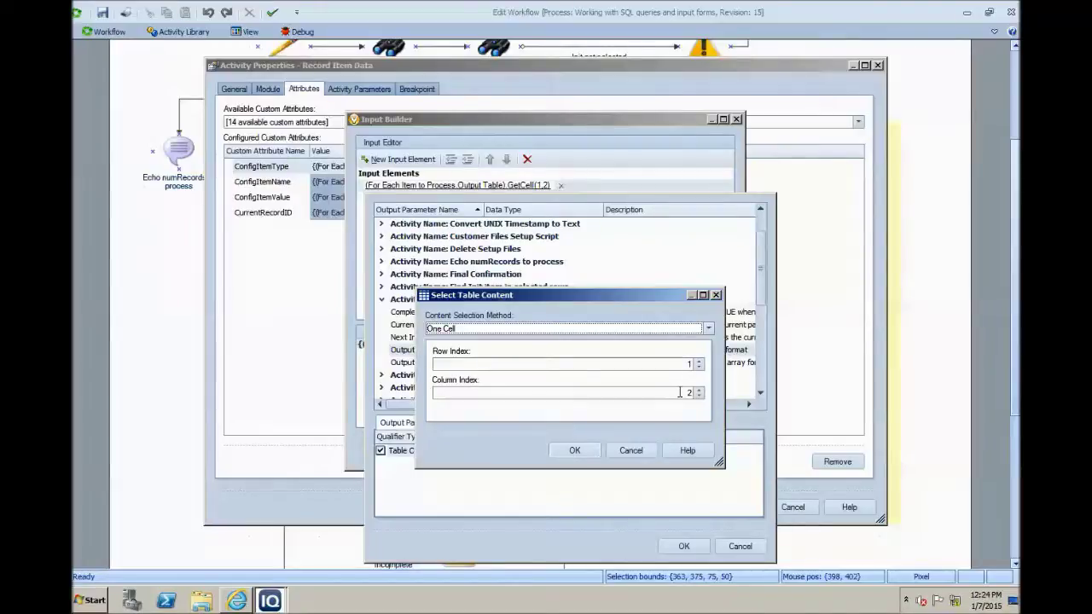
left_click(631, 453)
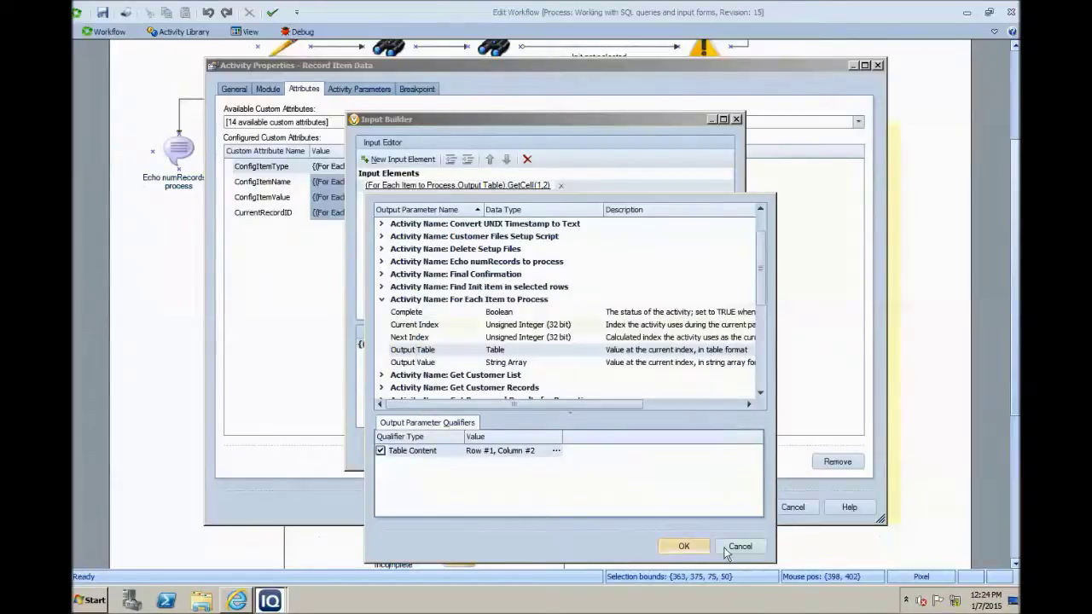
left_click(680, 546)
left_click(665, 458)
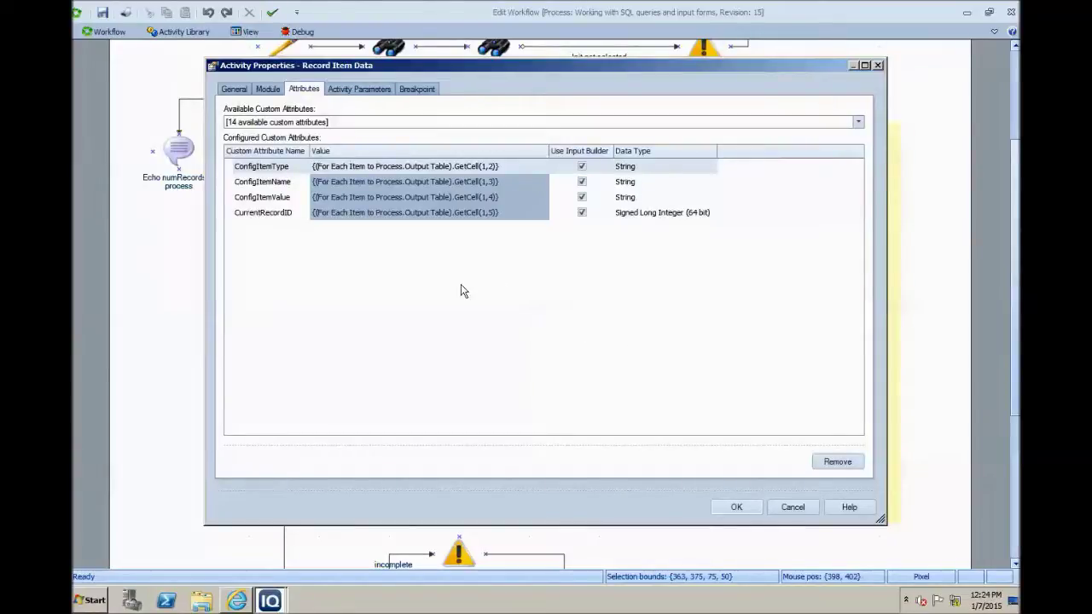
left_click(799, 507)
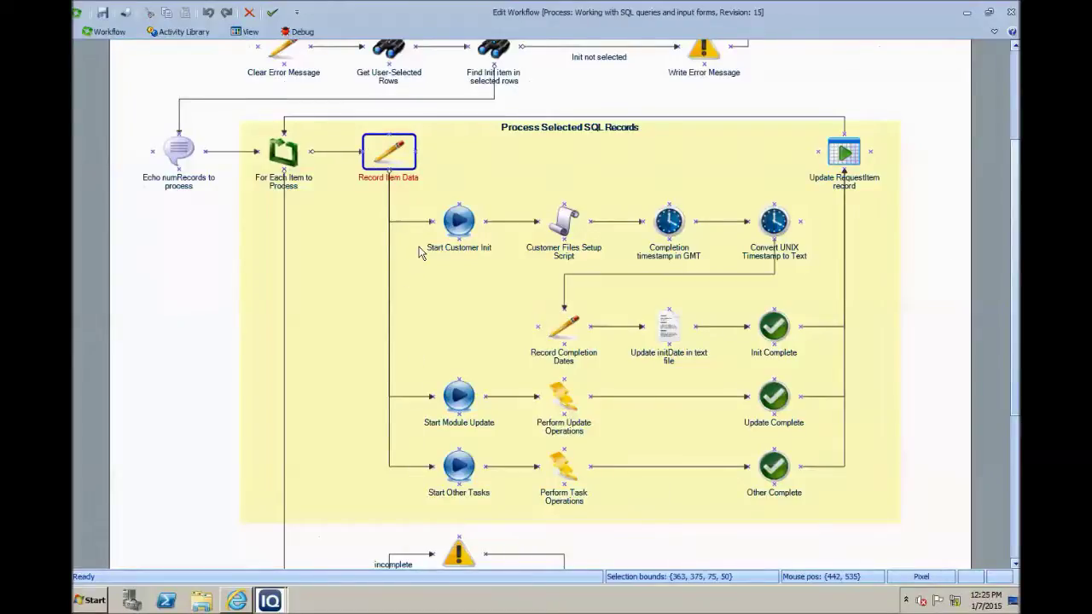
Check the branch conditions leaving Record Item Data, then locate the Update RequestItem record activity and deselect it
mouse_move(405, 227)
mouse_move(412, 403)
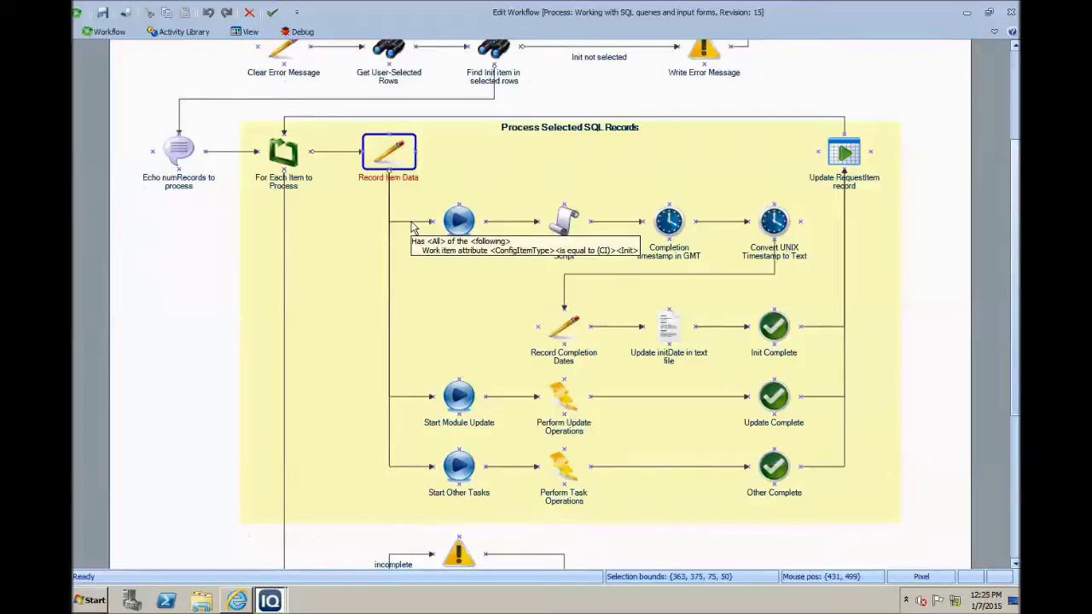
left_click(435, 282)
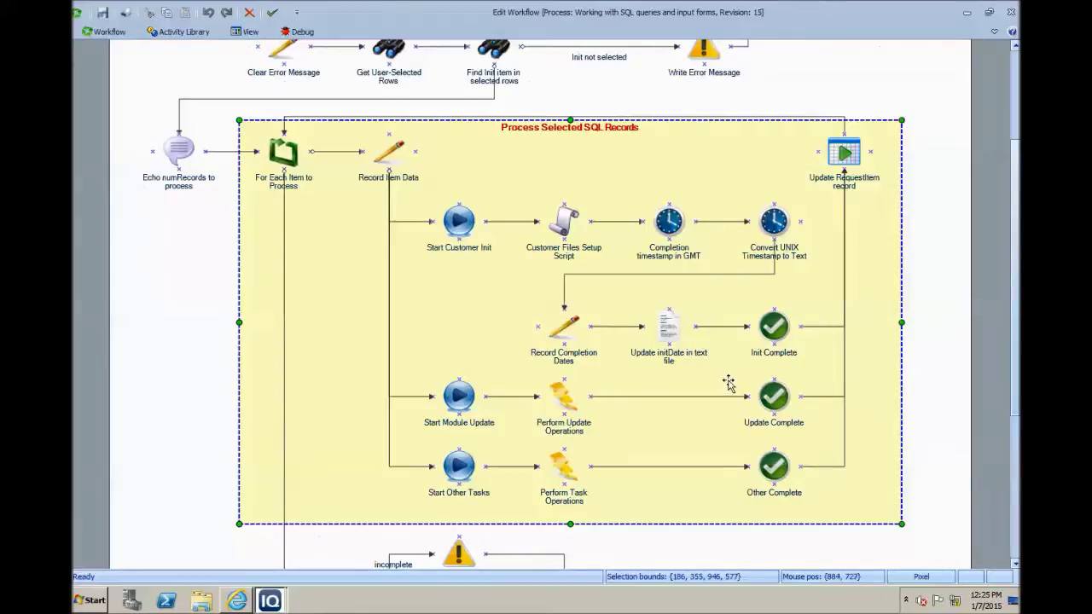
left_click(838, 161)
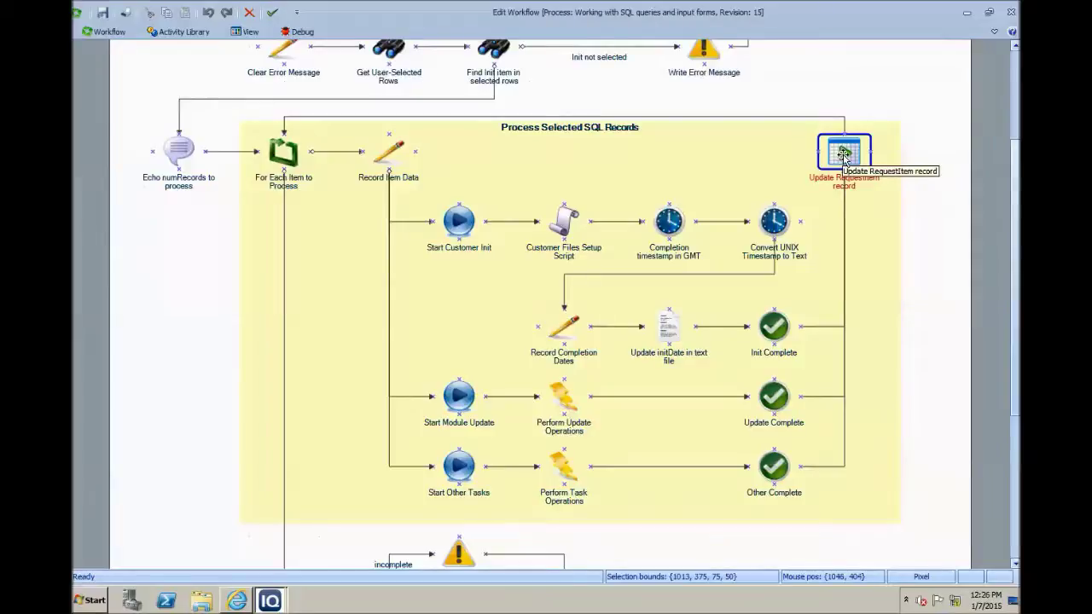
left_click(448, 189)
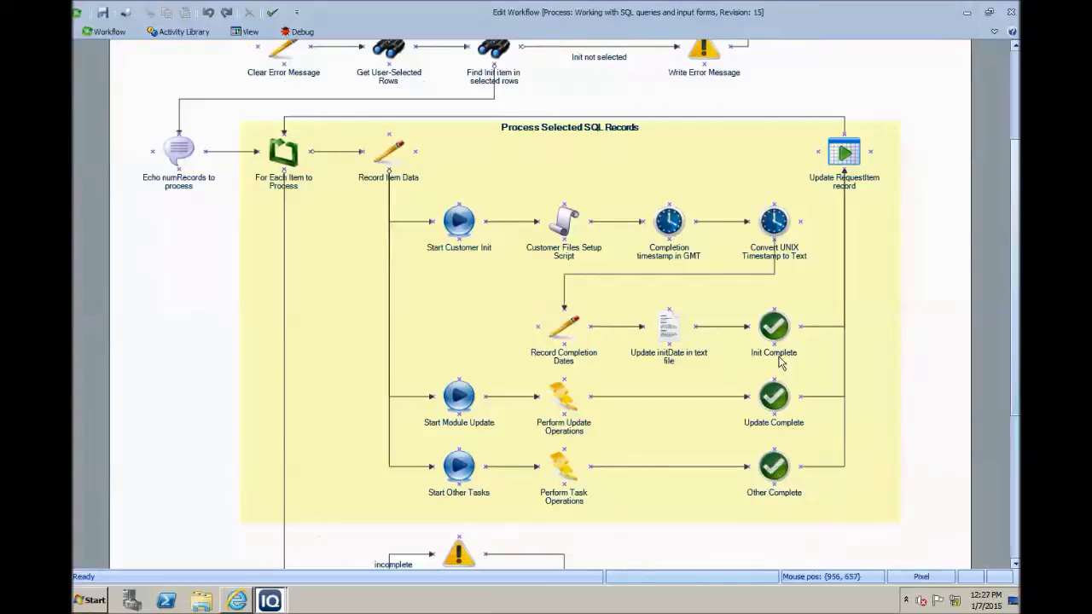
Inspect the general properties of the Start Module Update and Perform Update Operations activities, cancelling out of each, and clear the workflow selection
double_click(461, 400)
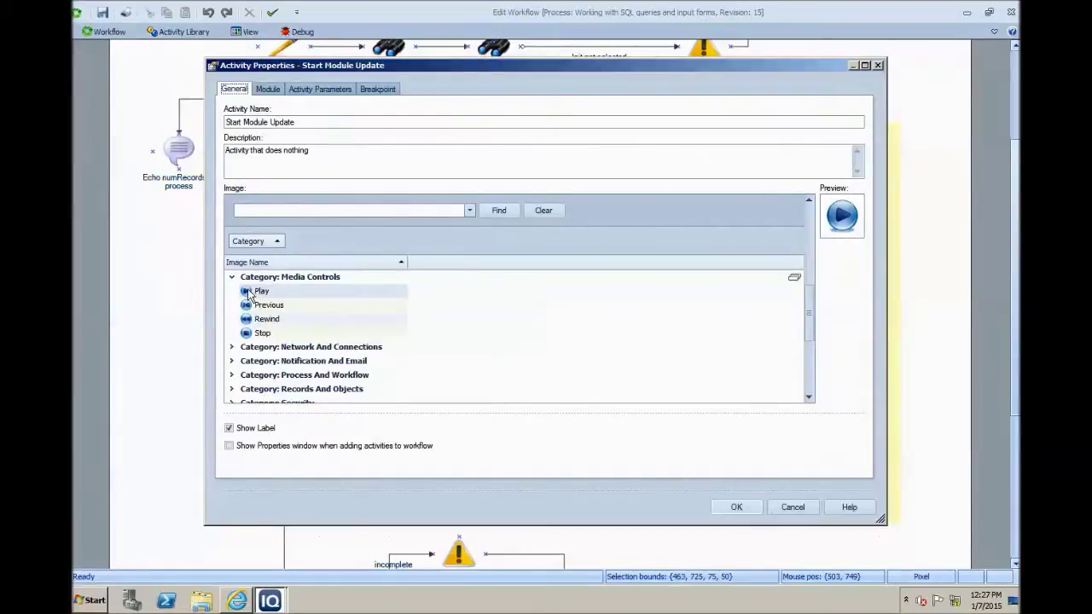
left_click(792, 507)
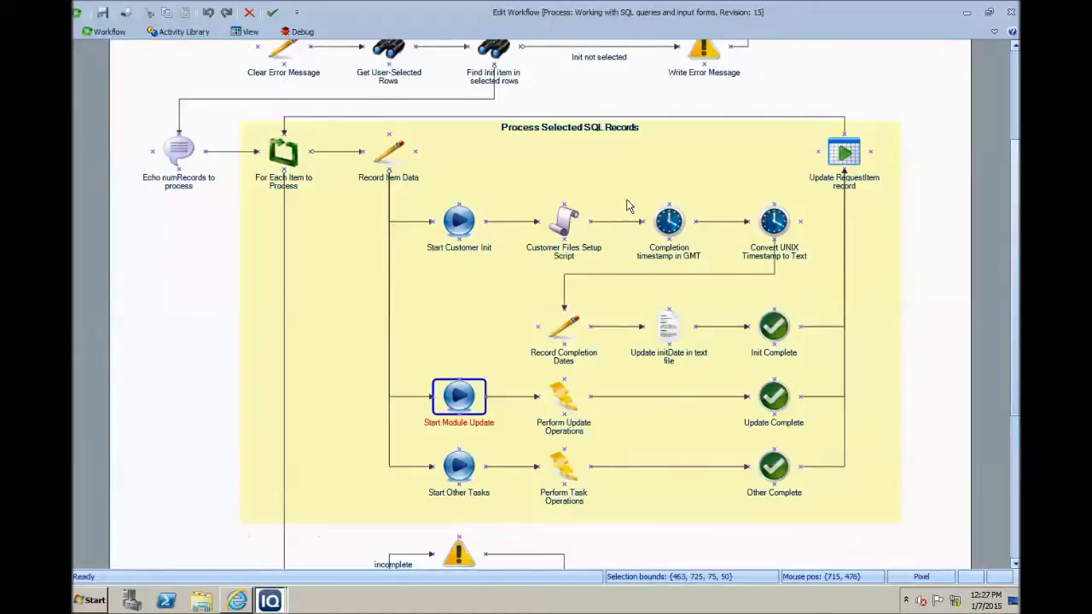
double_click(563, 401)
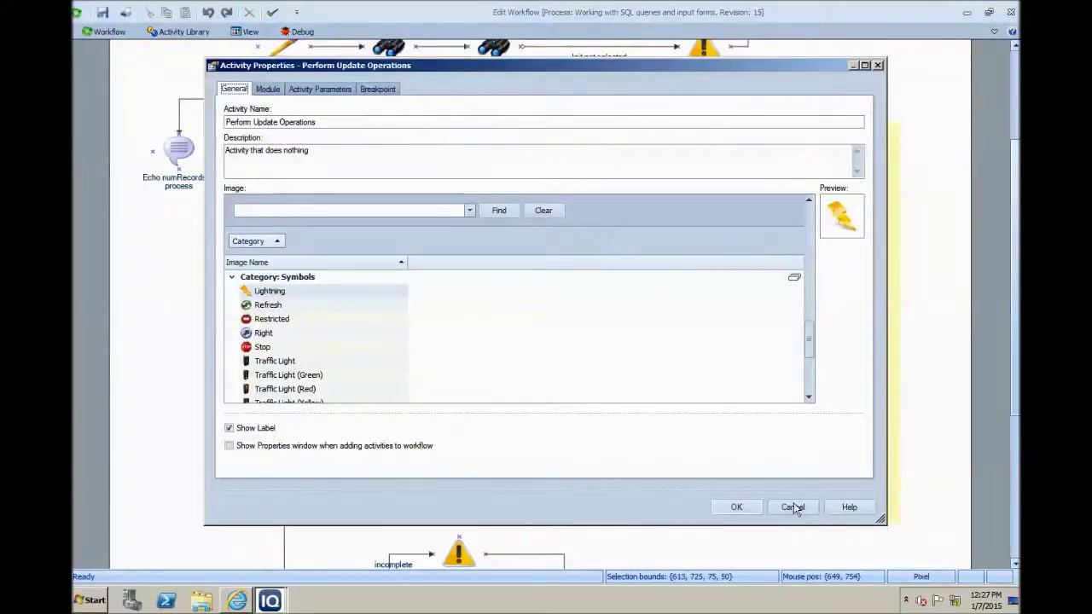
left_click(792, 506)
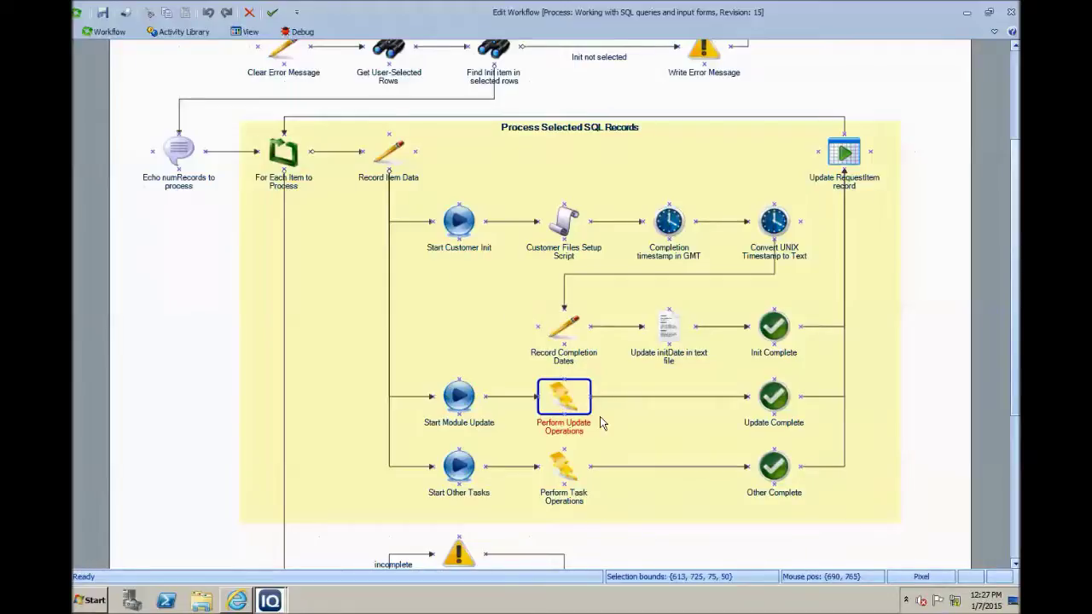
key("Tab")
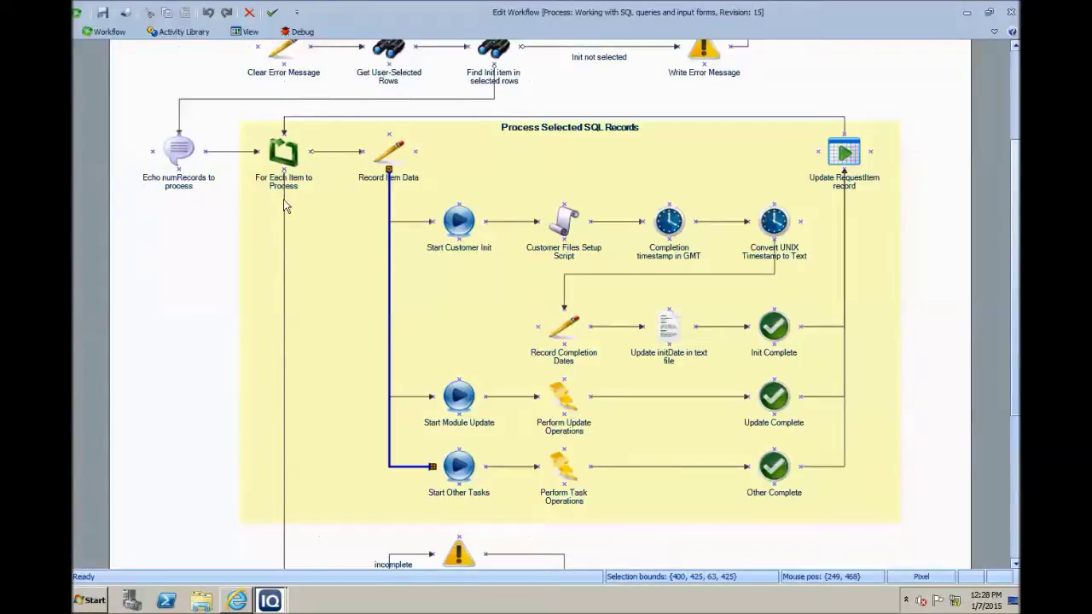
left_click(260, 527)
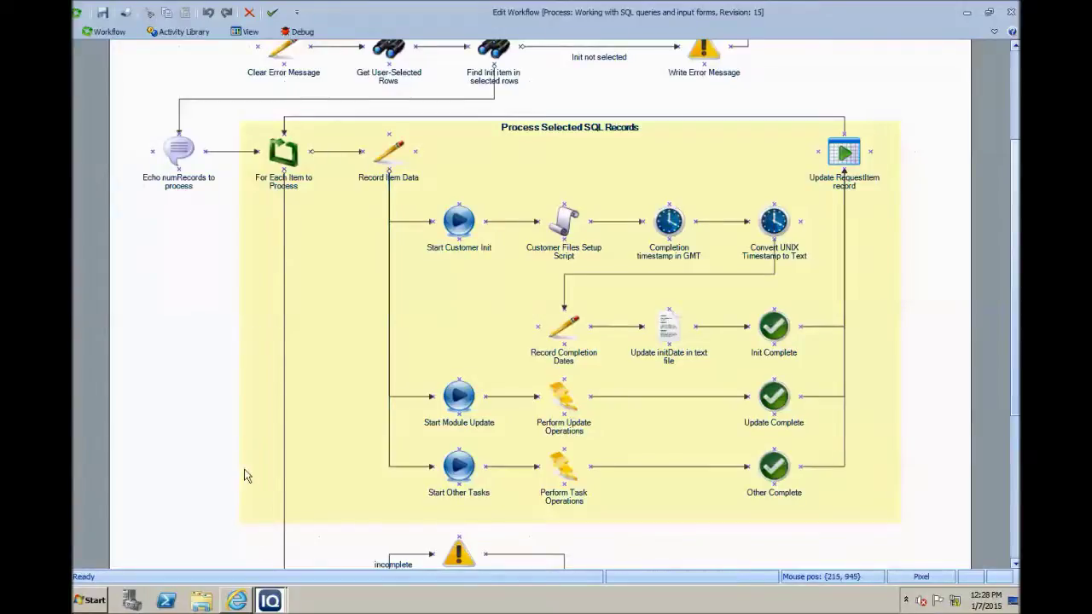
Review the query elements of the Get Processed Results for Reporting activity's operation value and close the Input Builder
scroll(183, 369, "down", 3)
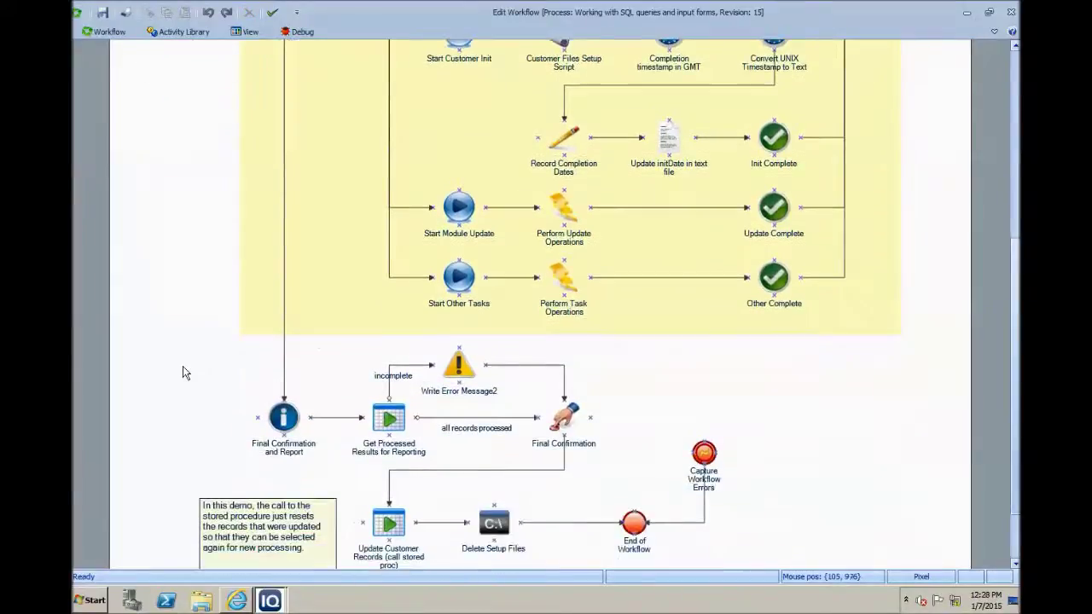
scroll(183, 373, "down", 1)
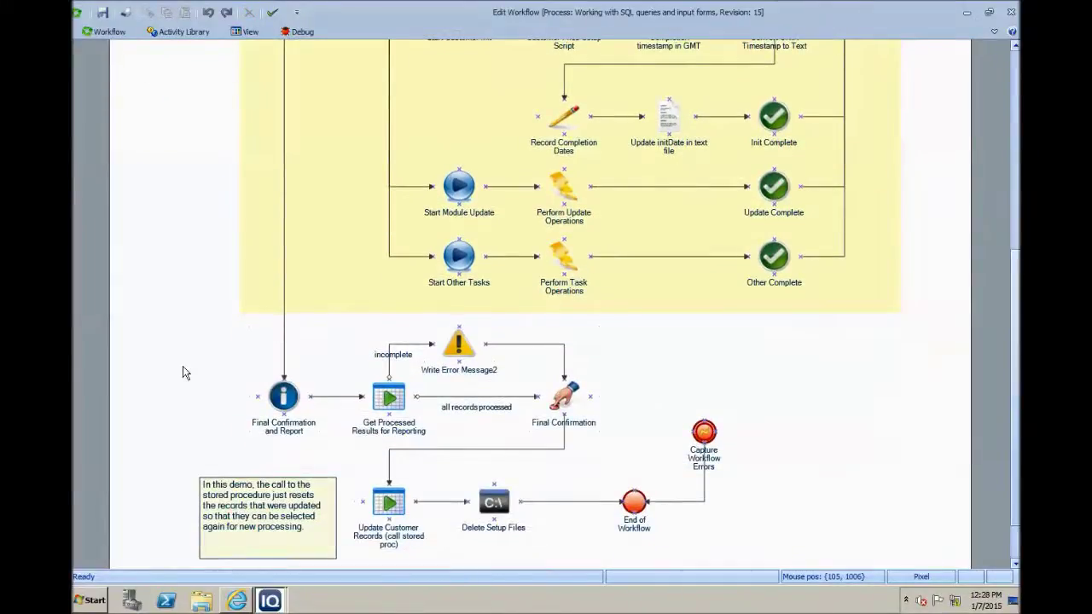
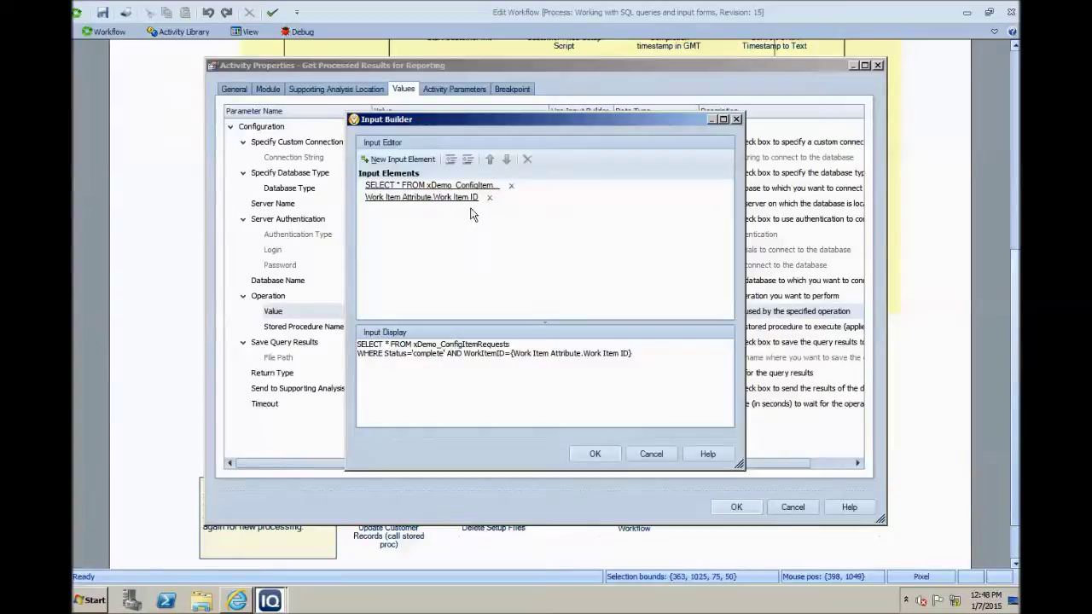
key("Return")
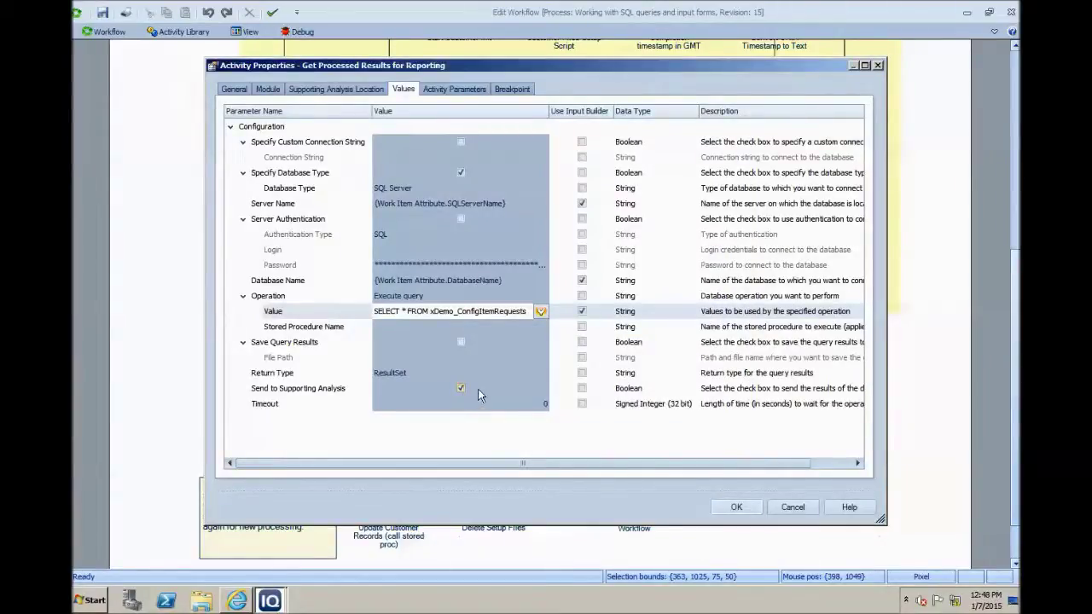
Examine the dynamic Subfolder and Title inputs of the Get Processed Results for Reporting supporting analysis location, then cancel out and deselect
left_click(345, 92)
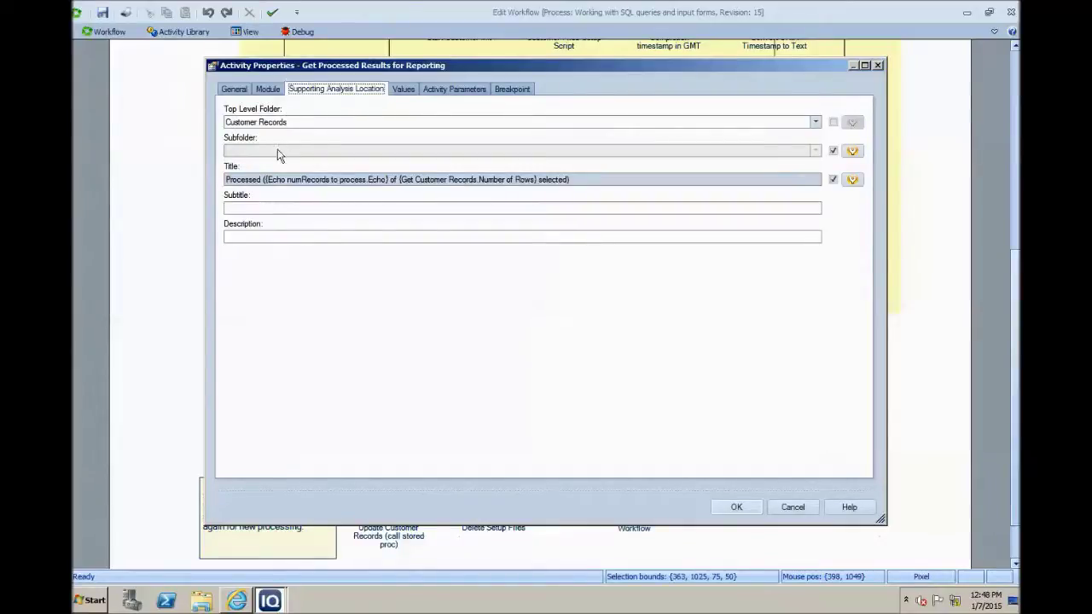
left_click(852, 154)
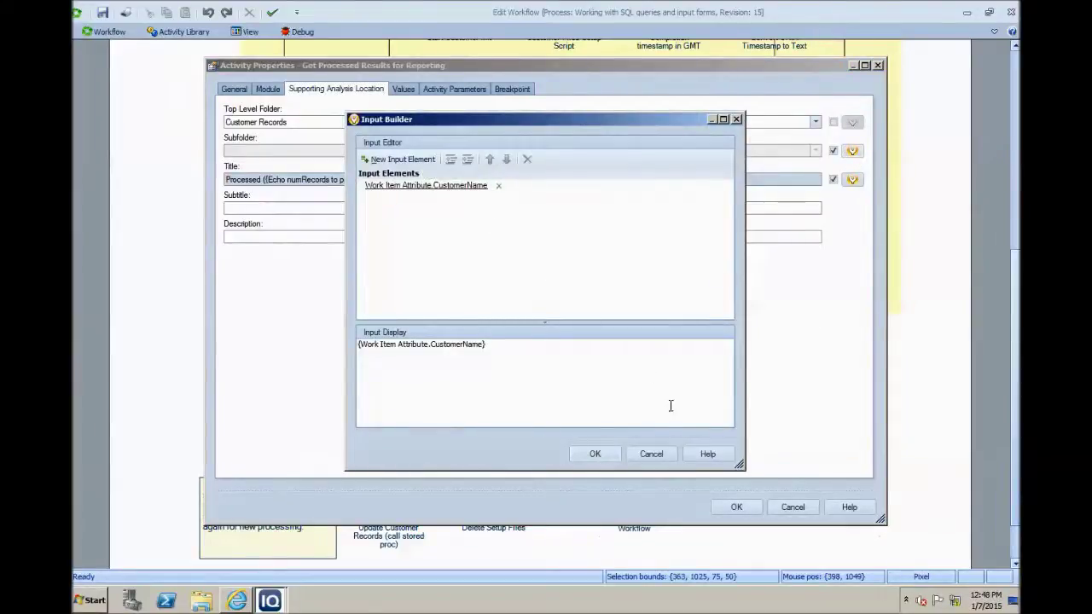
left_click(649, 455)
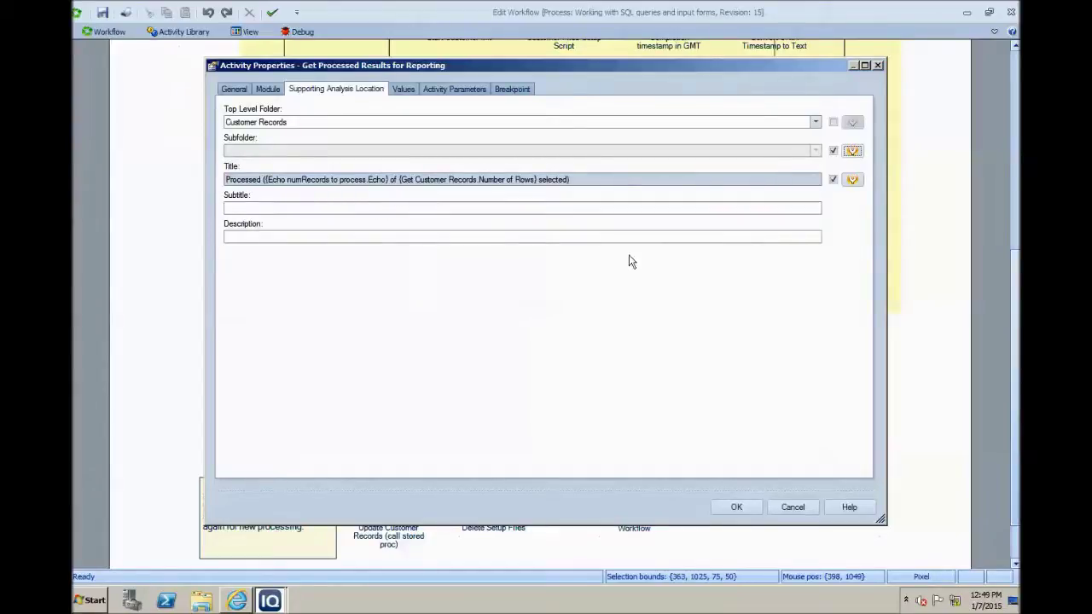
left_click(852, 180)
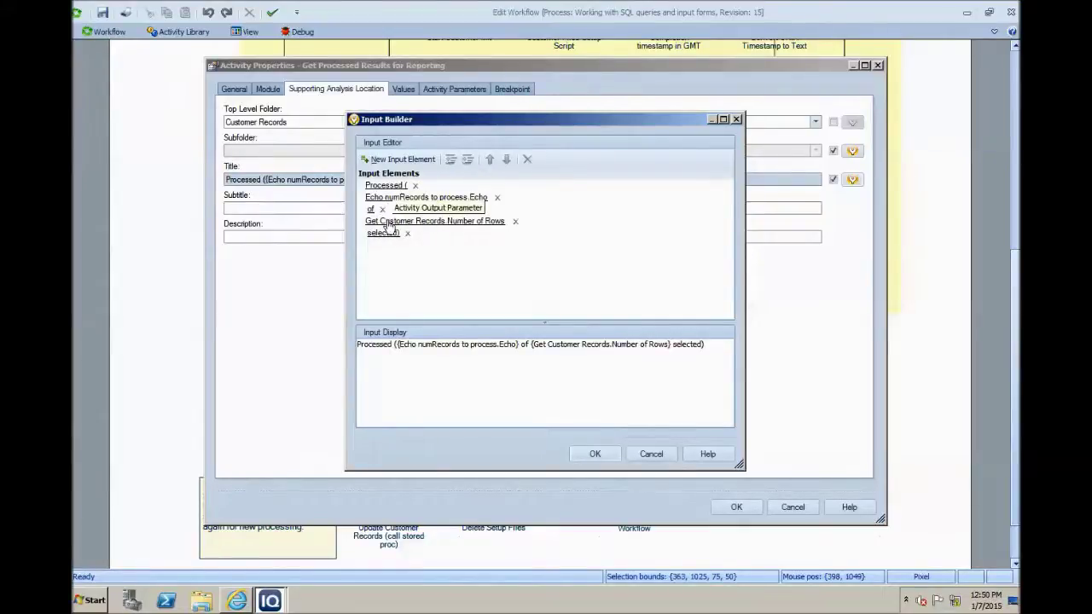
left_click(651, 454)
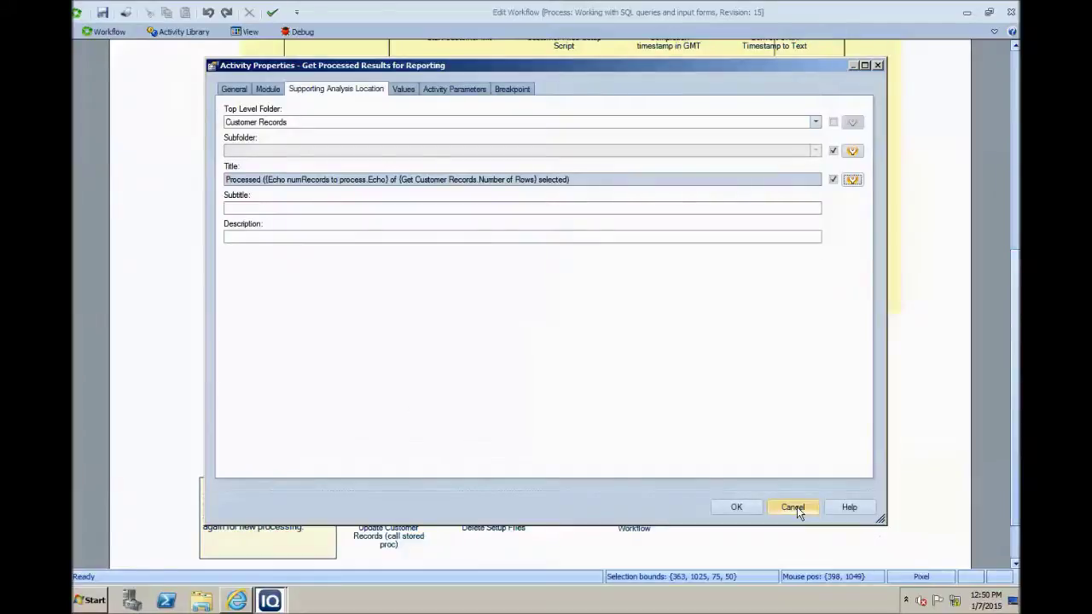
left_click(792, 507)
left_click(662, 361)
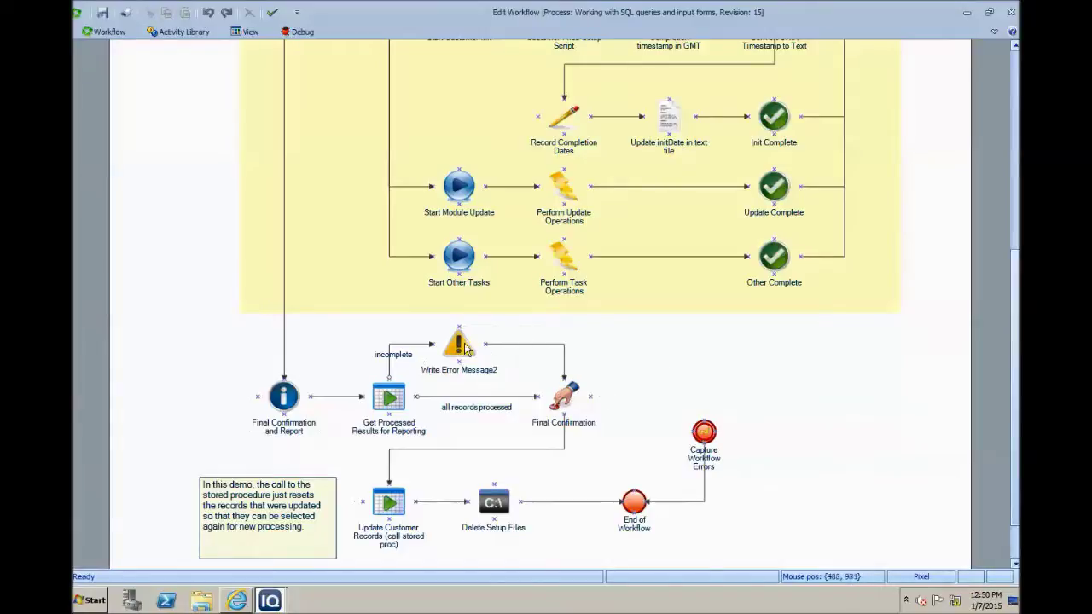
Review the incomplete branch and the Final Confirmation activity's input form preview, closing its properties without changes
mouse_move(412, 350)
left_click(568, 399)
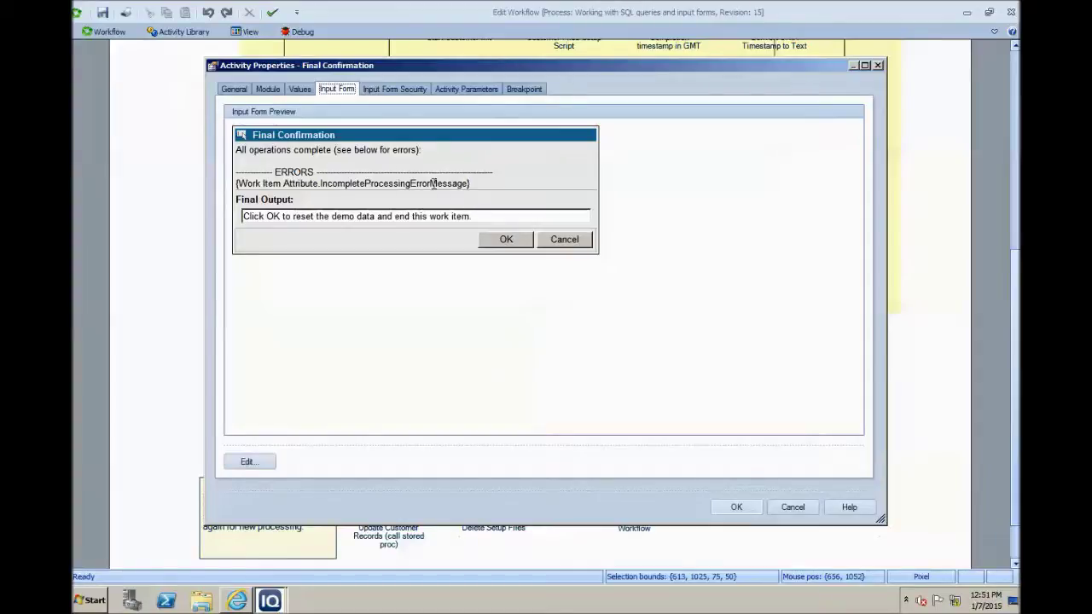
key("Escape")
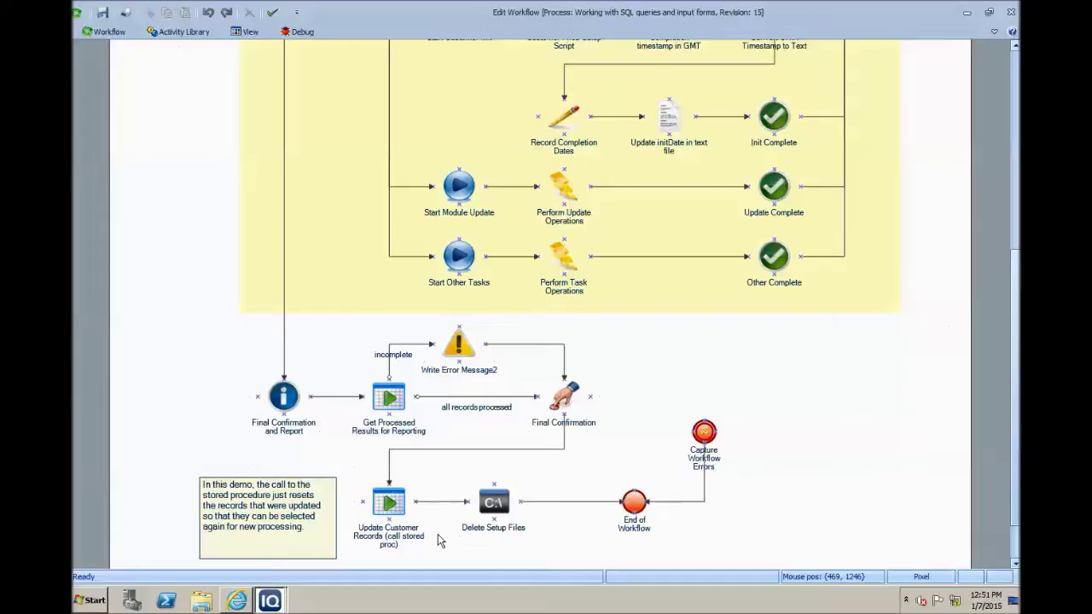
Examine the configuration values of the Update Customer Records (call stored proc) activity, widening the Value column and viewing the Operation choices
left_click(389, 501)
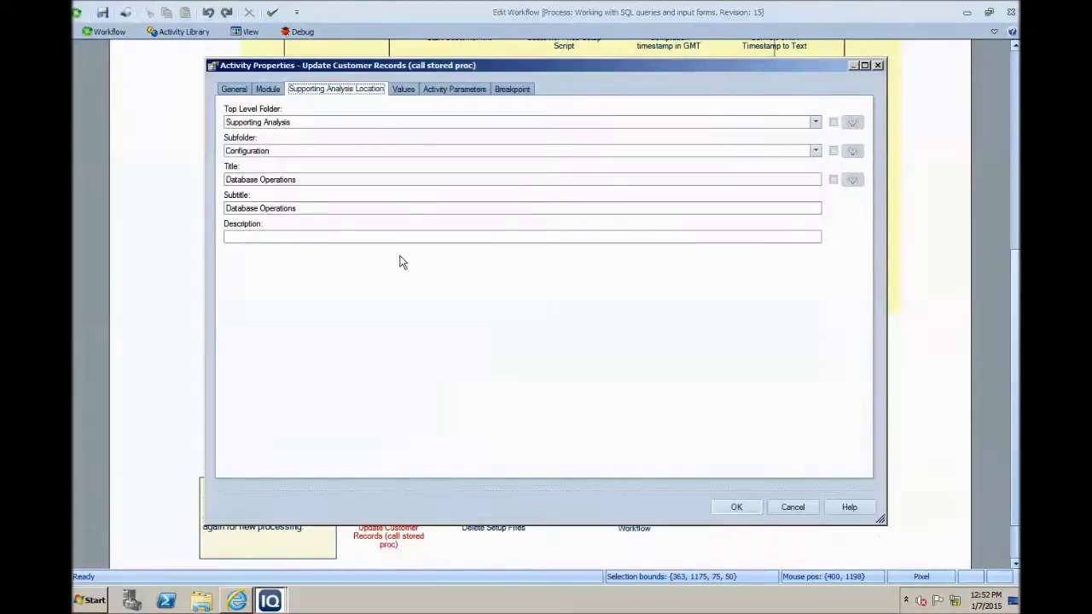
left_click(405, 89)
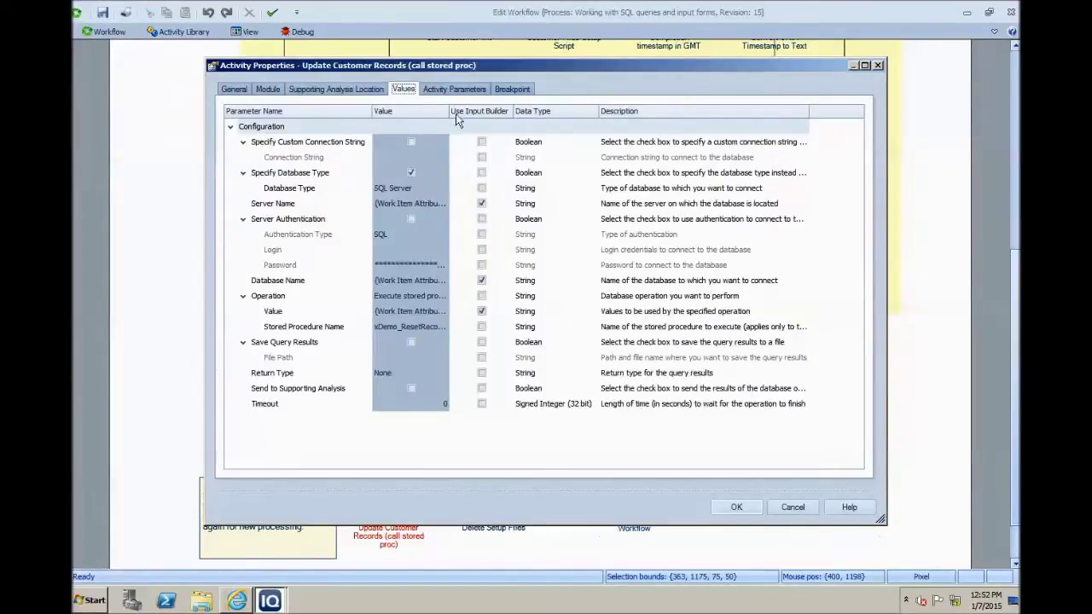
left_click_drag(449, 111, 632, 112)
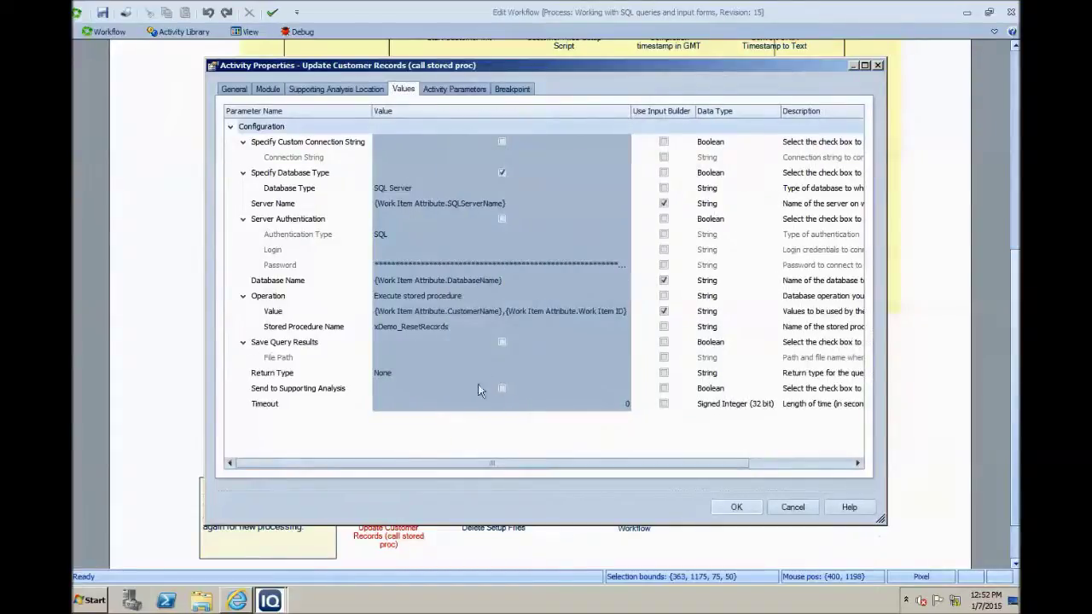
left_click(411, 295)
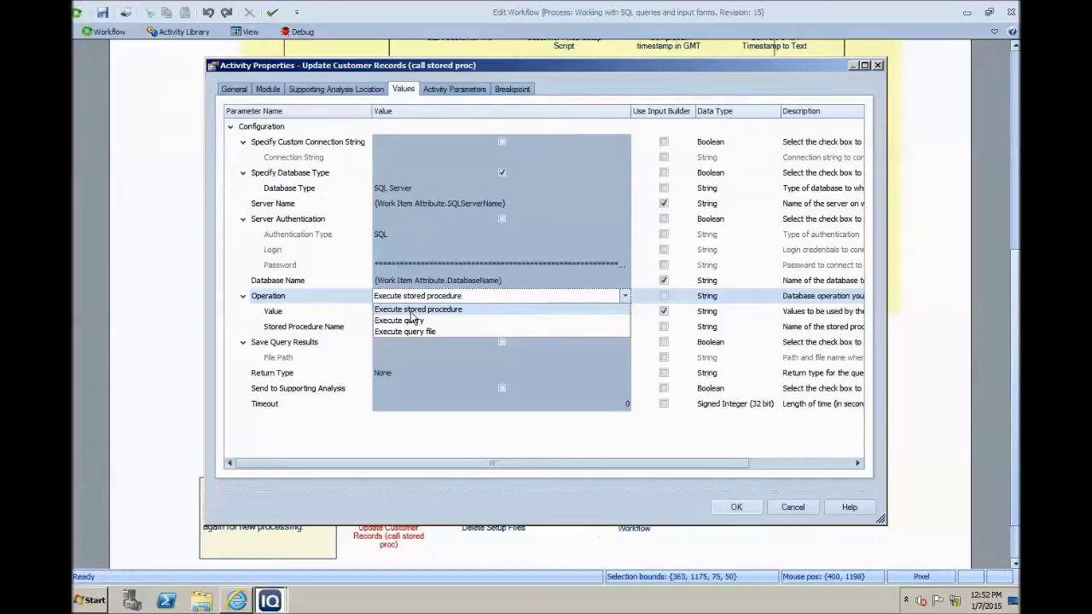
left_click(413, 299)
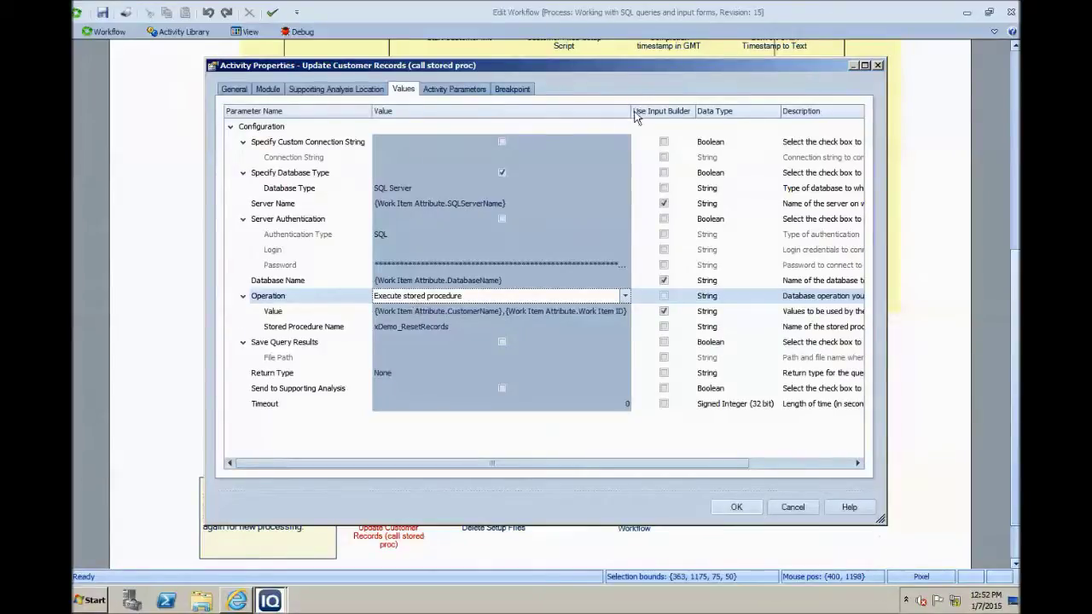
left_click_drag(631, 111, 645, 111)
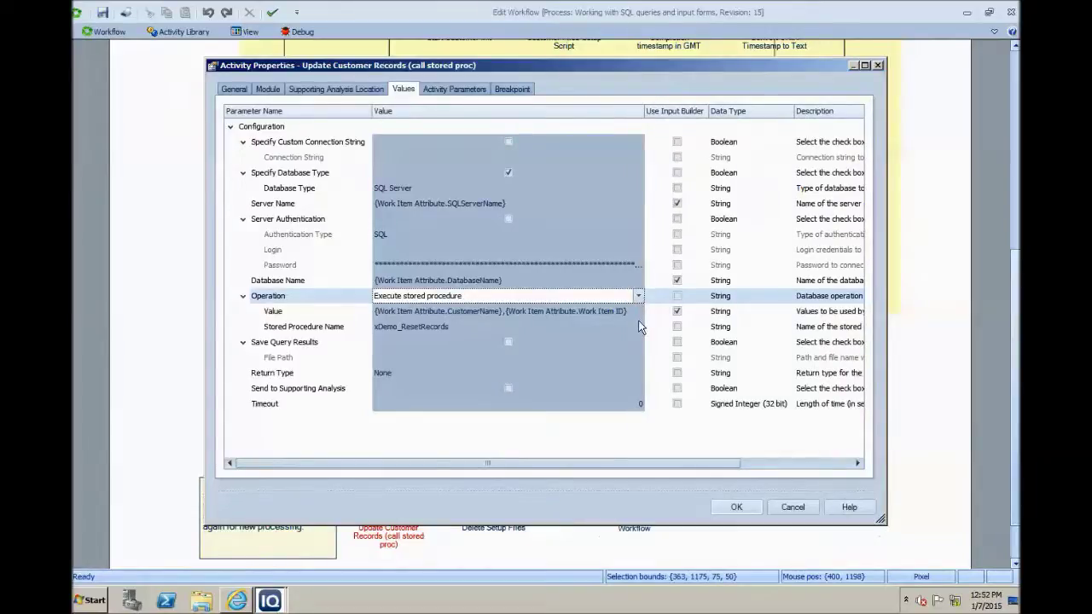
Remove the leading x from the stored procedure name and restore it as xDemo_ResetRecords
left_click(481, 326)
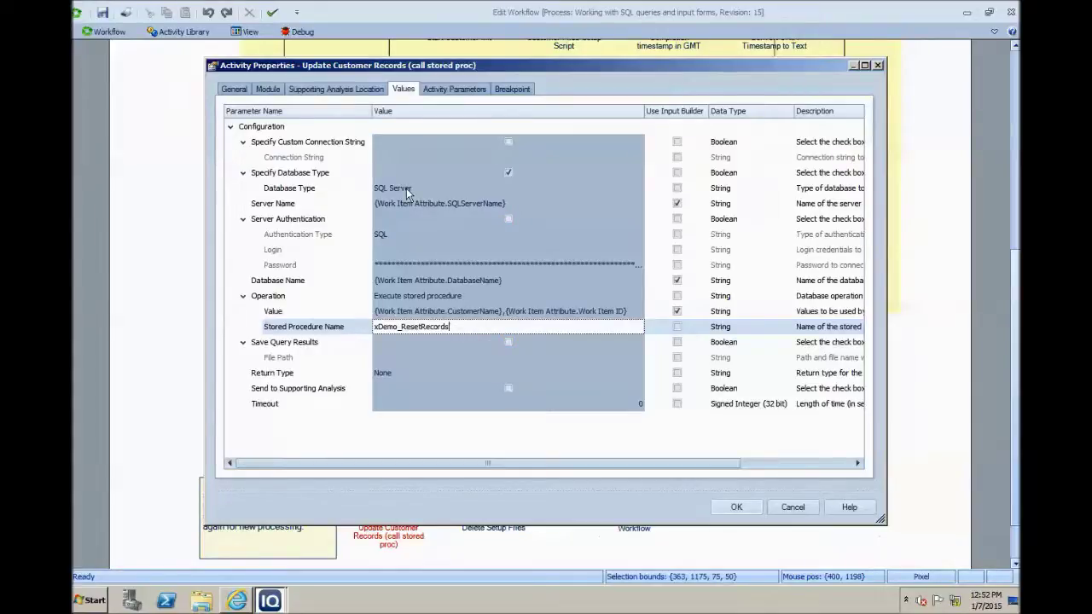
left_click(378, 327)
key("BackSpace")
type("x")
Review the operation value's input elements and the Return Type choices, cancelling out of the Input Builder and the activity properties
left_click(635, 311)
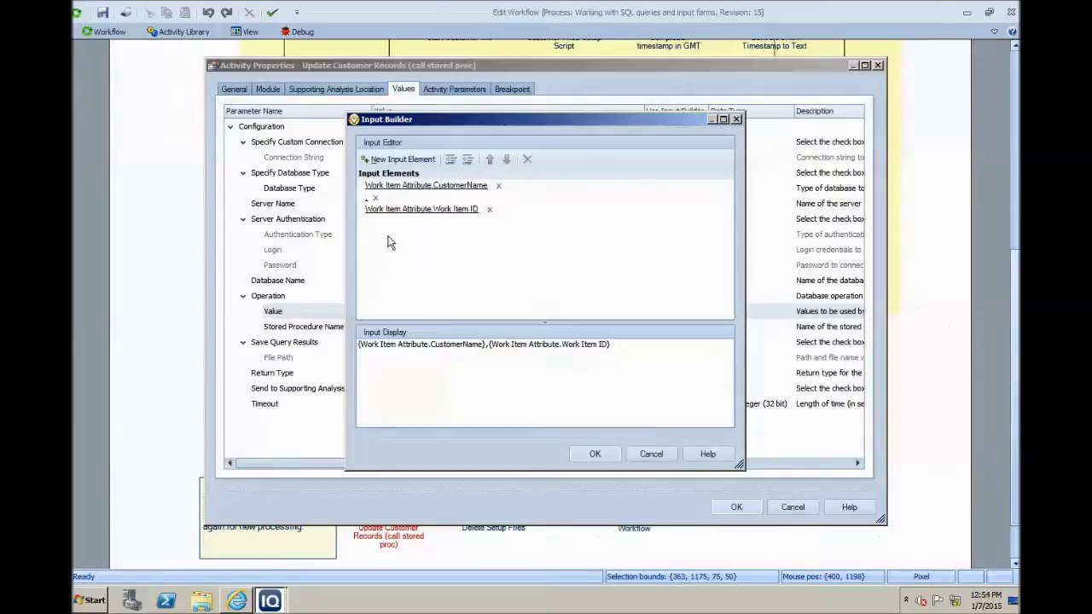
left_click(658, 456)
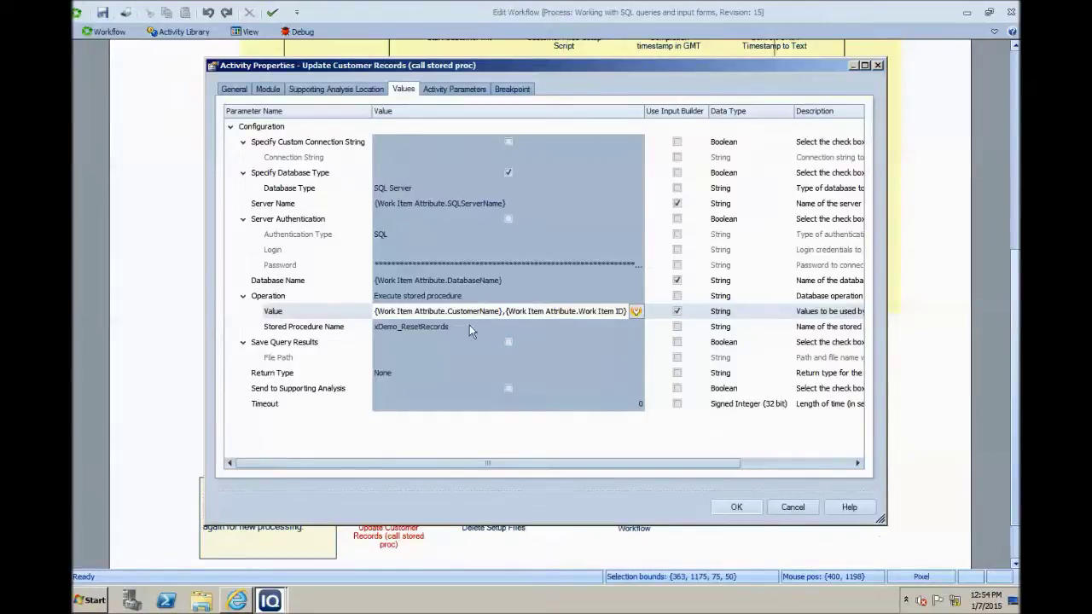
left_click(398, 374)
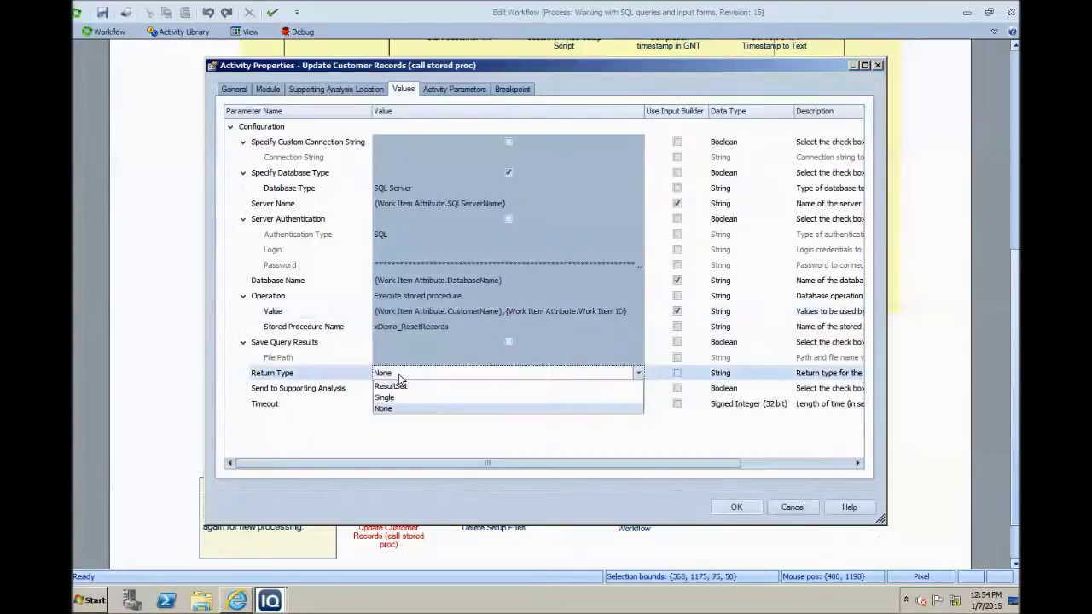
left_click(397, 374)
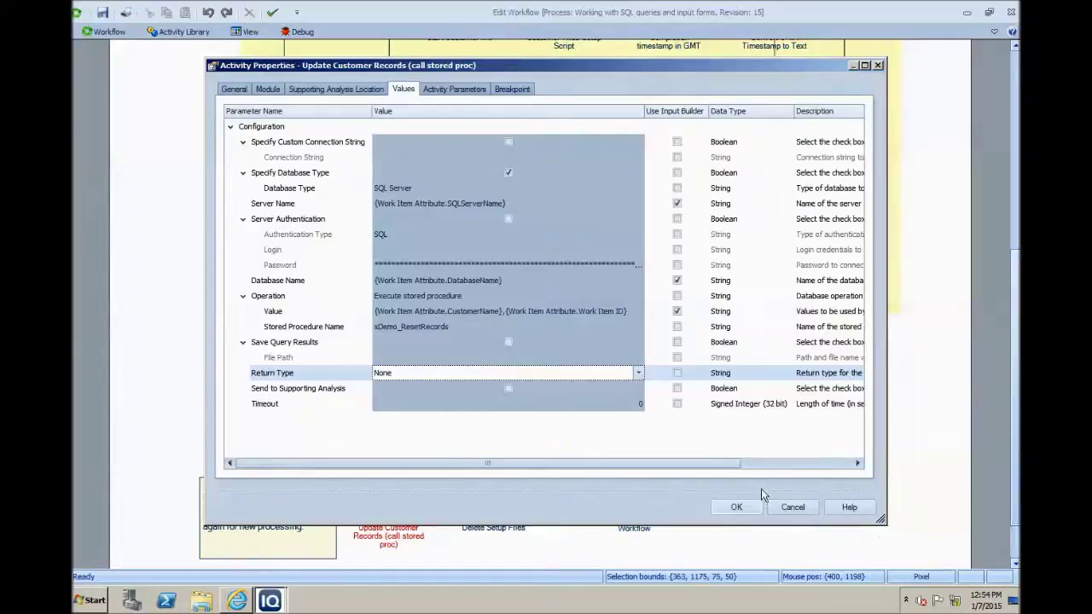
left_click(792, 509)
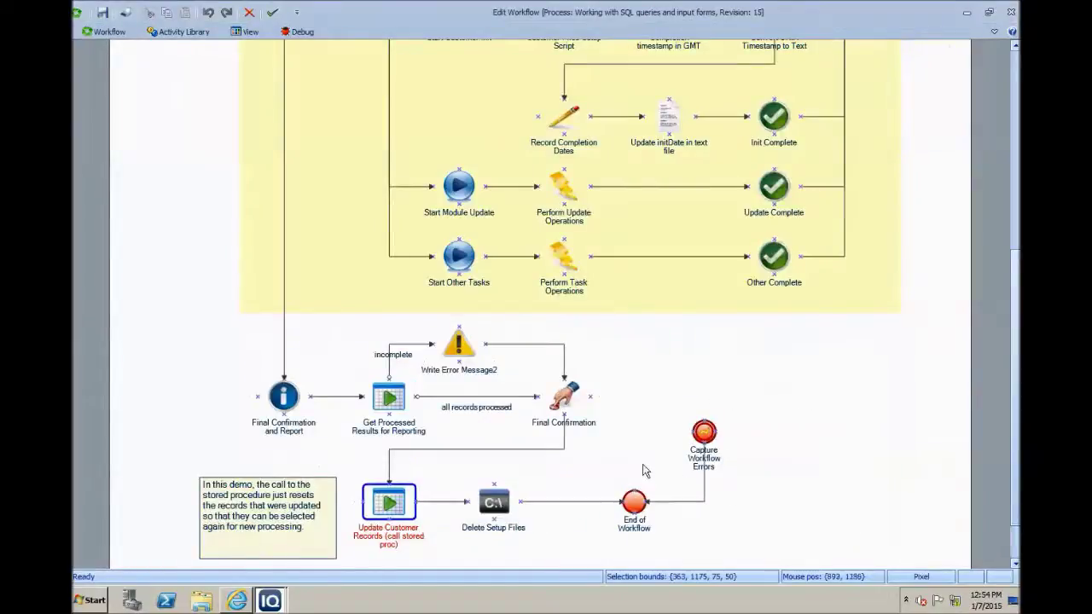